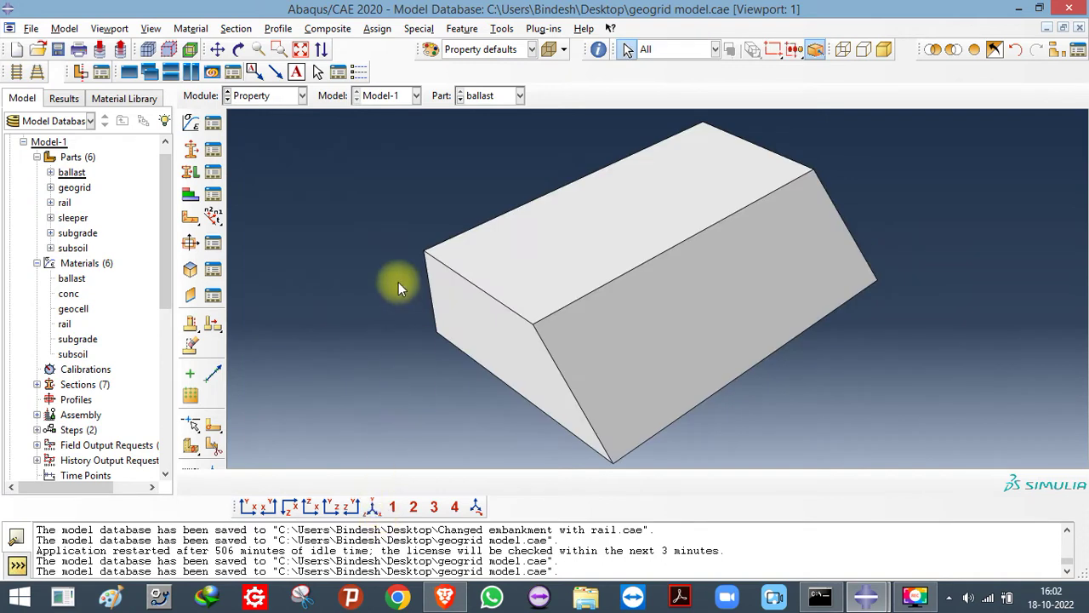
Examine the ballast part's shape in the XY front view and the isometric view
scroll(369, 272, "up", 2)
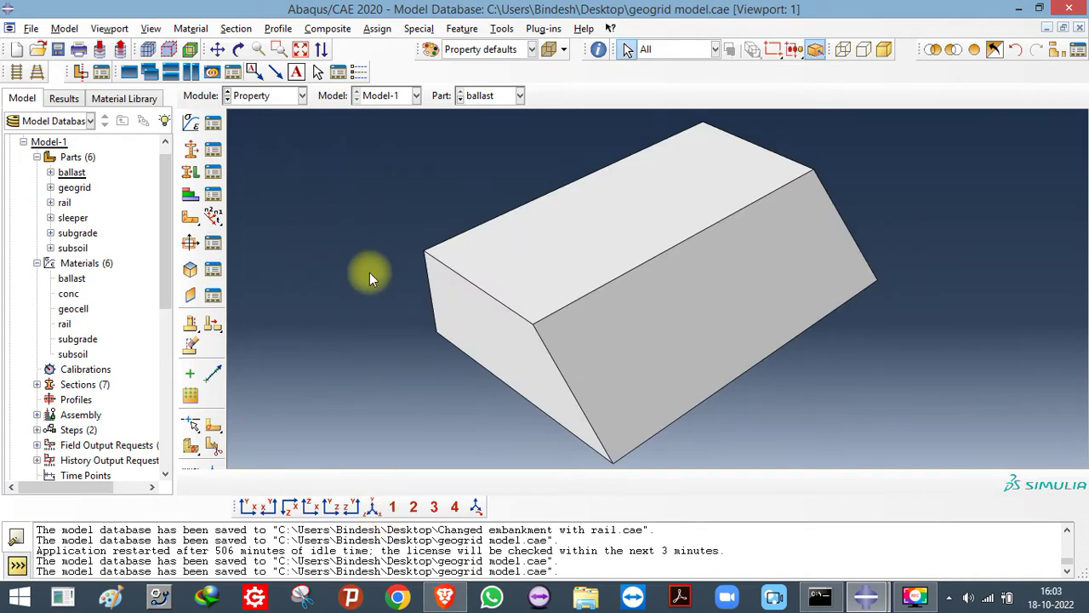
scroll(363, 201, "down", 2)
scroll(524, 145, "down", 1)
scroll(446, 187, "down", 2)
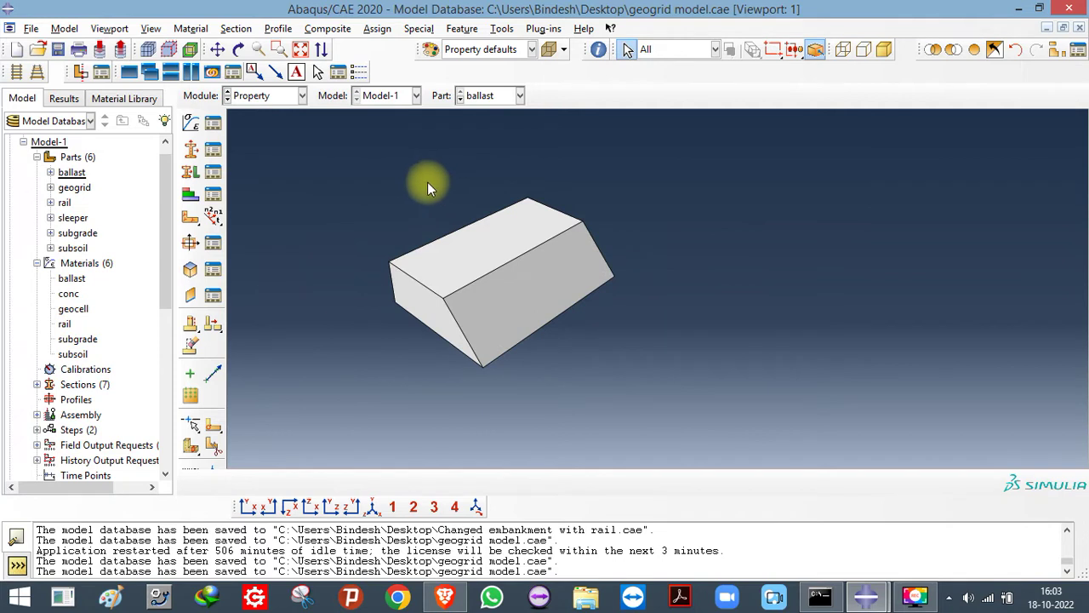
left_click(248, 507)
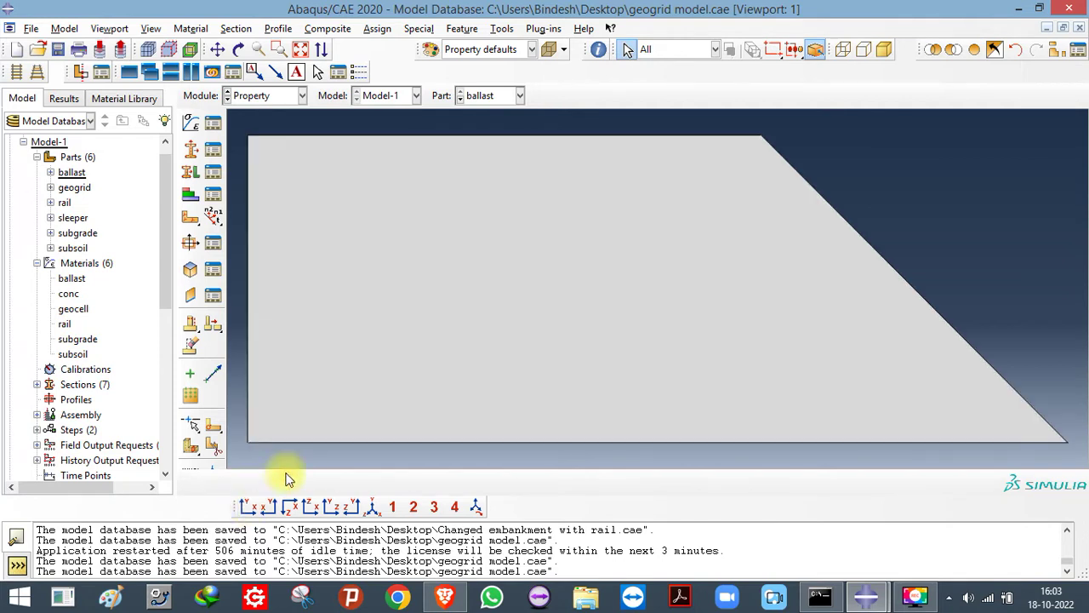
left_click(373, 508)
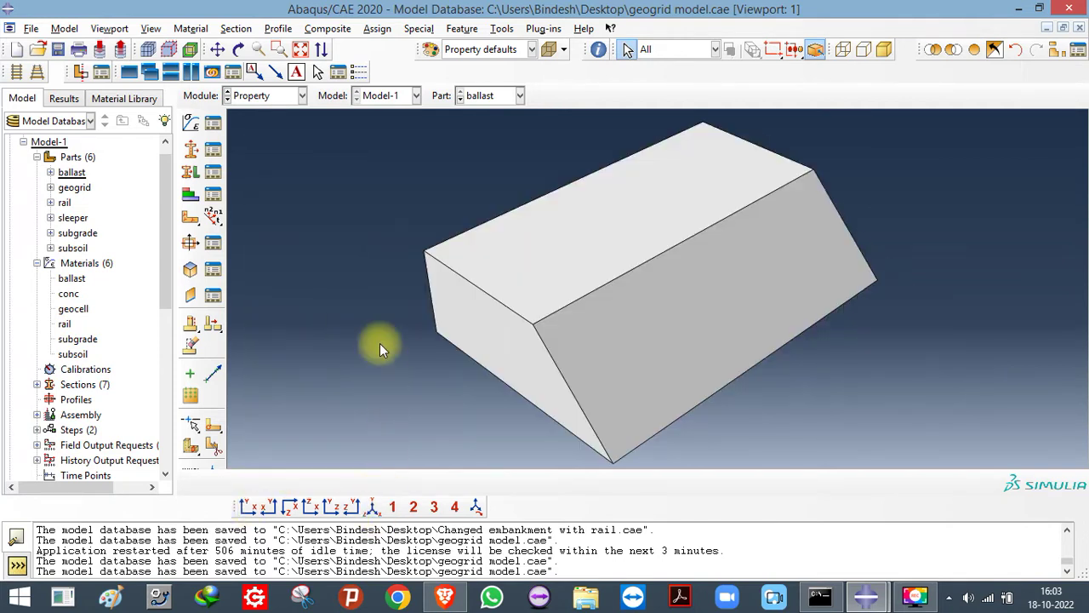
scroll(376, 341, "down", 2)
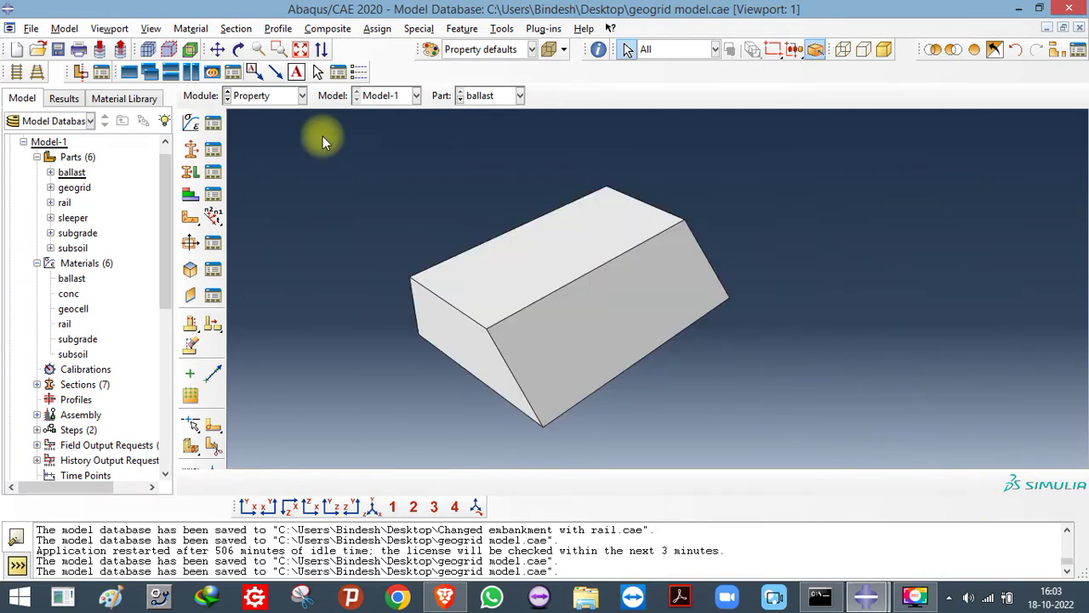
left_click_drag(323, 136, 843, 468)
left_click(279, 96)
left_click(274, 110)
left_click(273, 96)
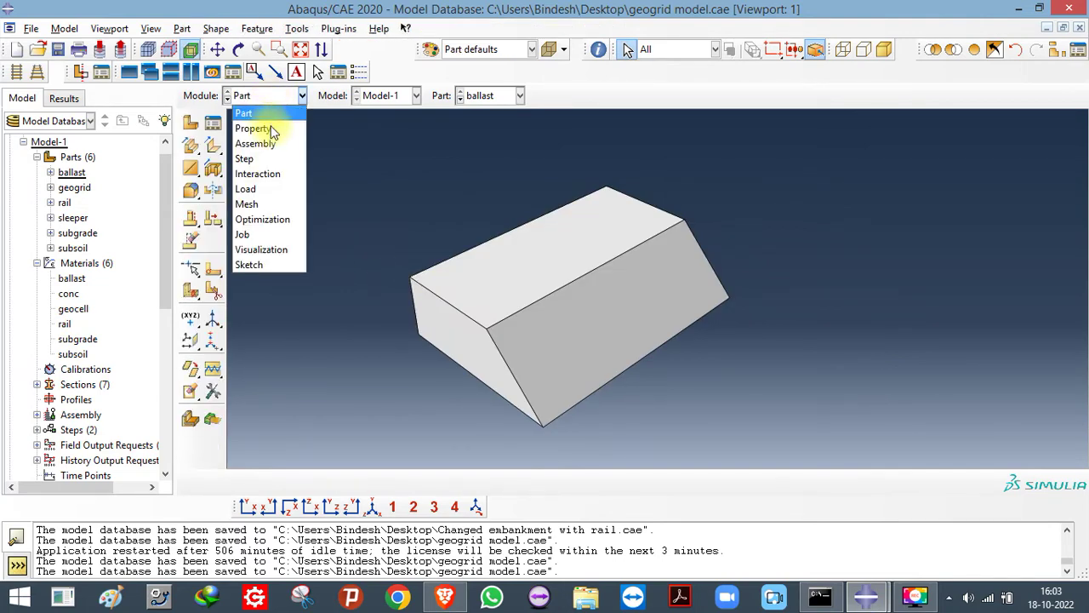
left_click(272, 127)
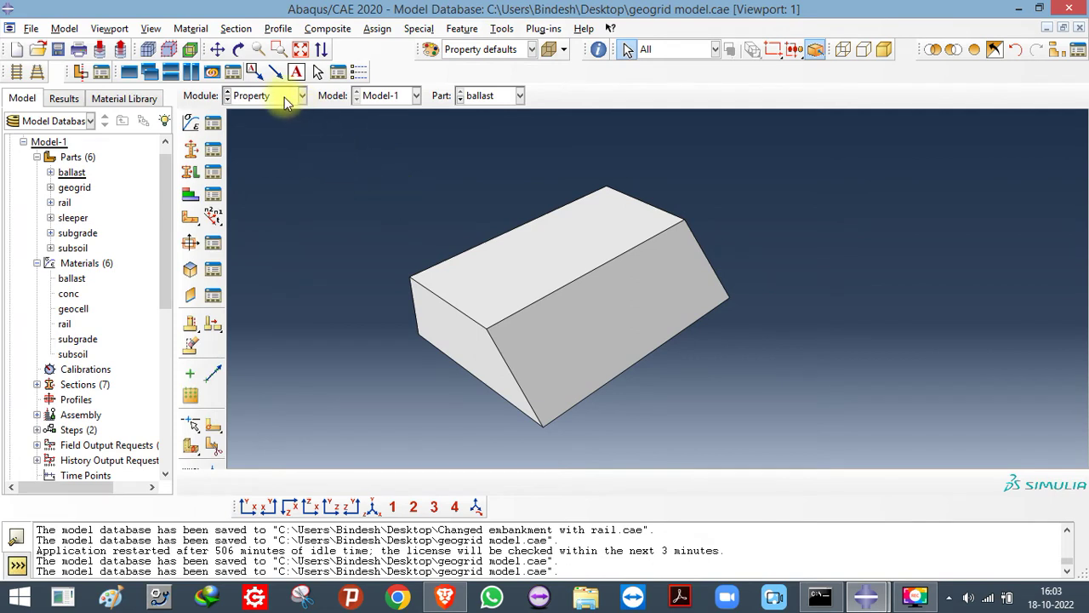
Switch to the Part module and display the geogrid, rail, sleeper and ballast parts in turn
left_click(280, 97)
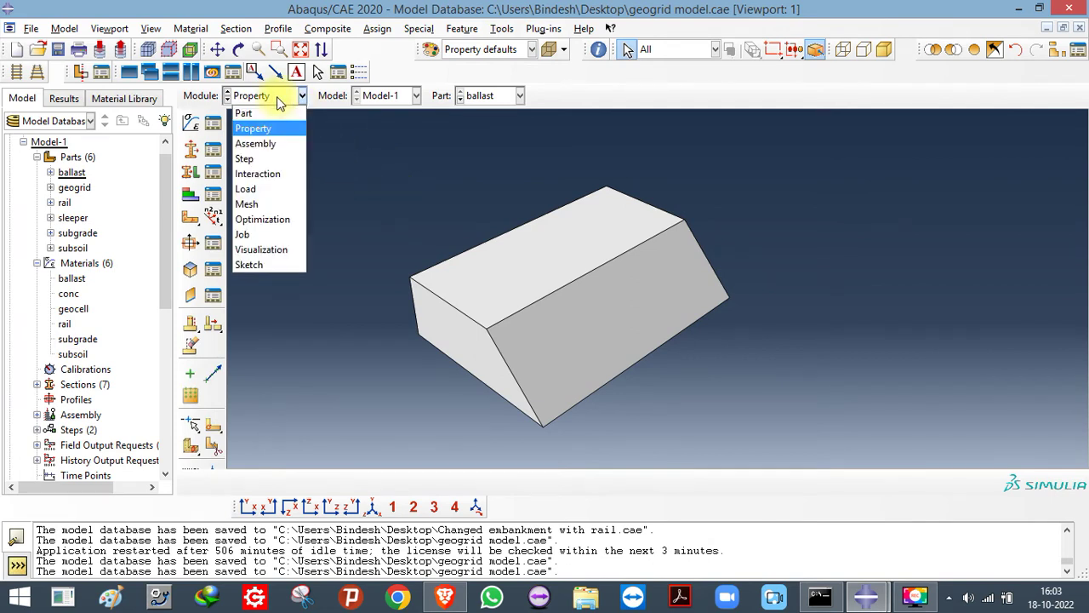
left_click(266, 112)
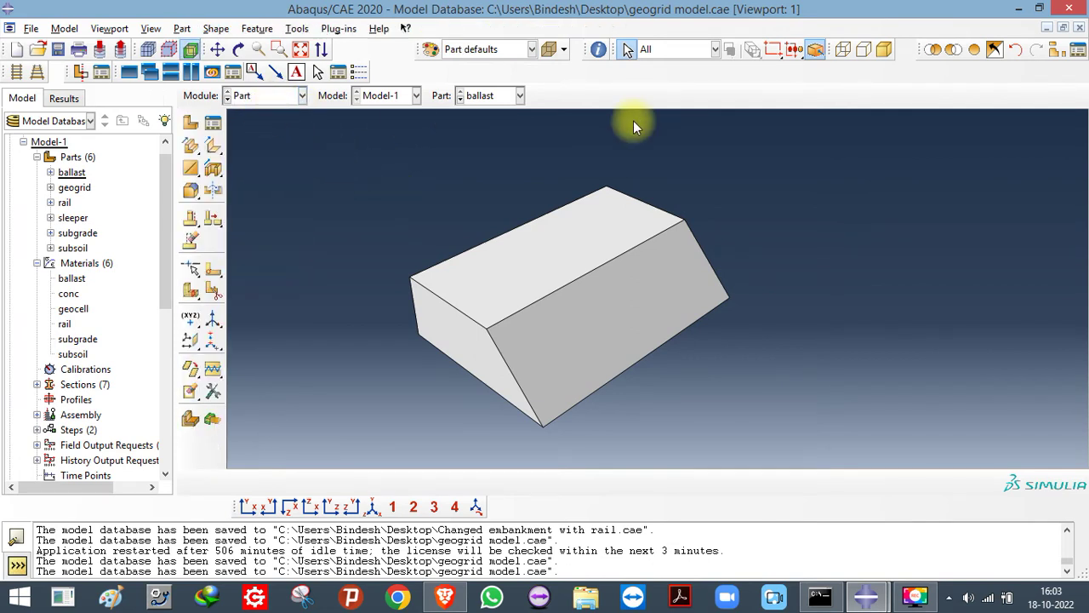
left_click(493, 106)
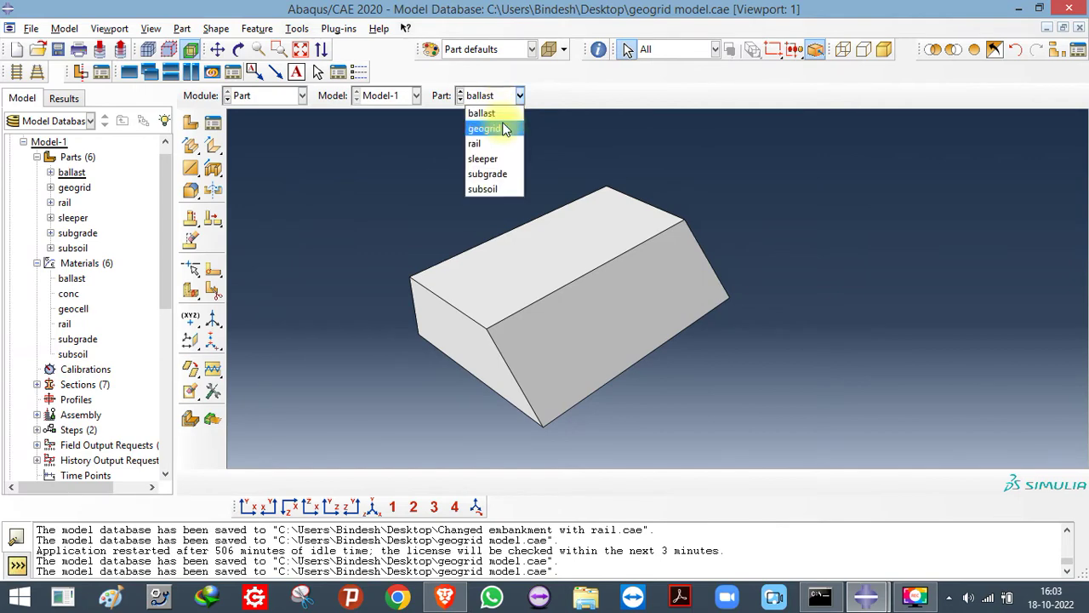
left_click(494, 125)
left_click(497, 101)
left_click(474, 143)
left_click(489, 96)
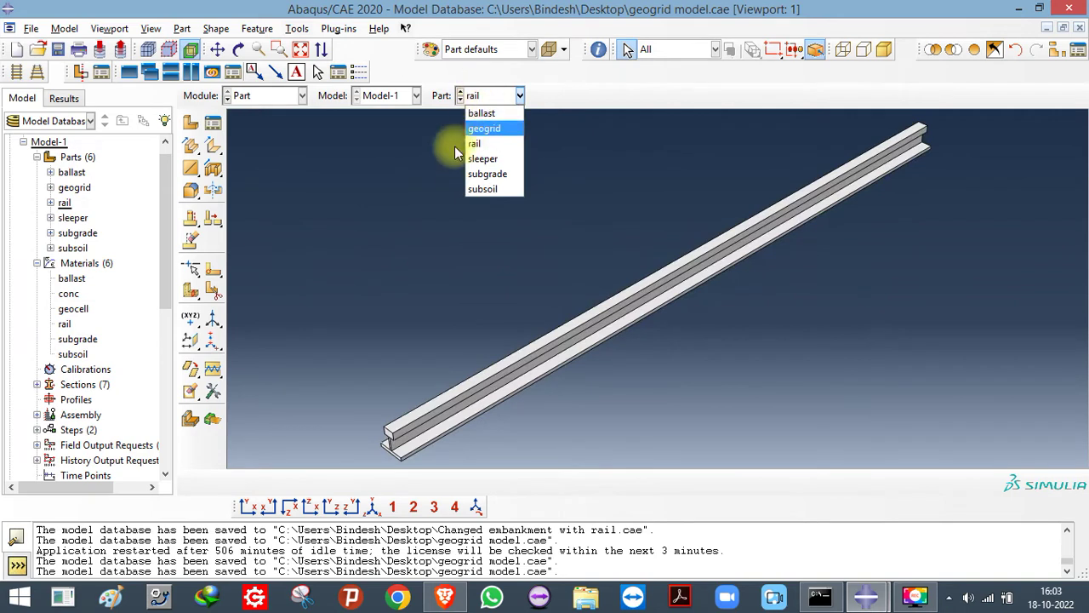
left_click(482, 158)
left_click(491, 95)
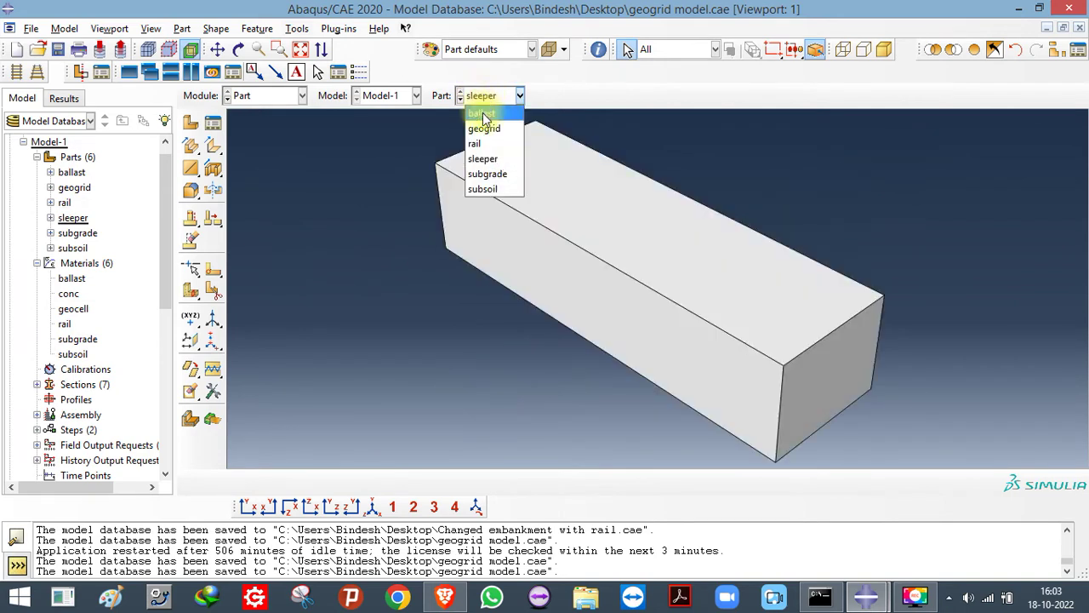
left_click(482, 113)
Switch to the Property module, check the list of available parts and keep ballast as the current part
left_click(275, 97)
left_click(266, 129)
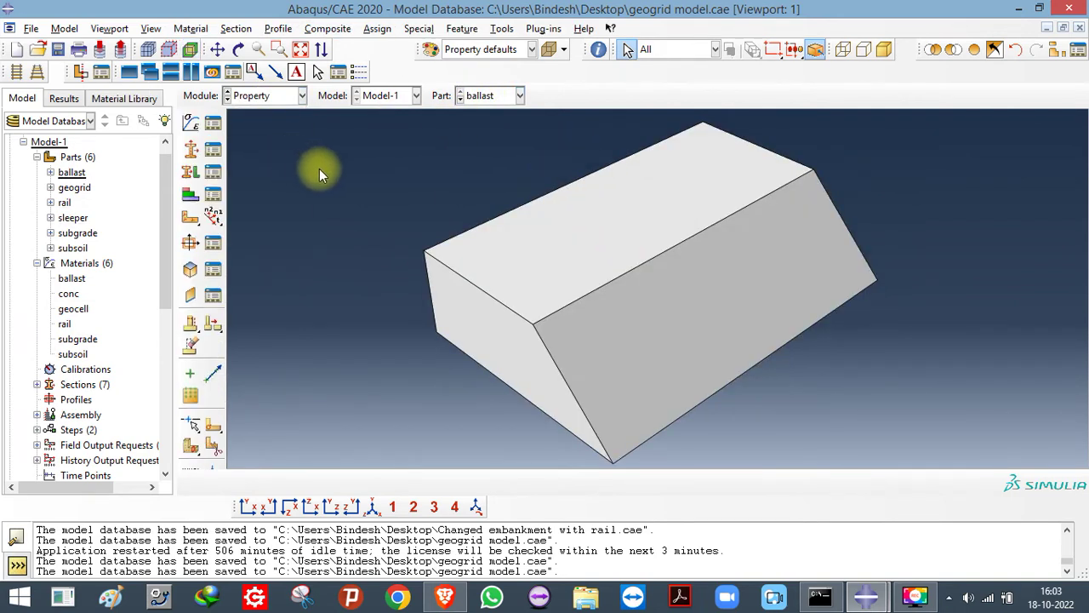
left_click(493, 95)
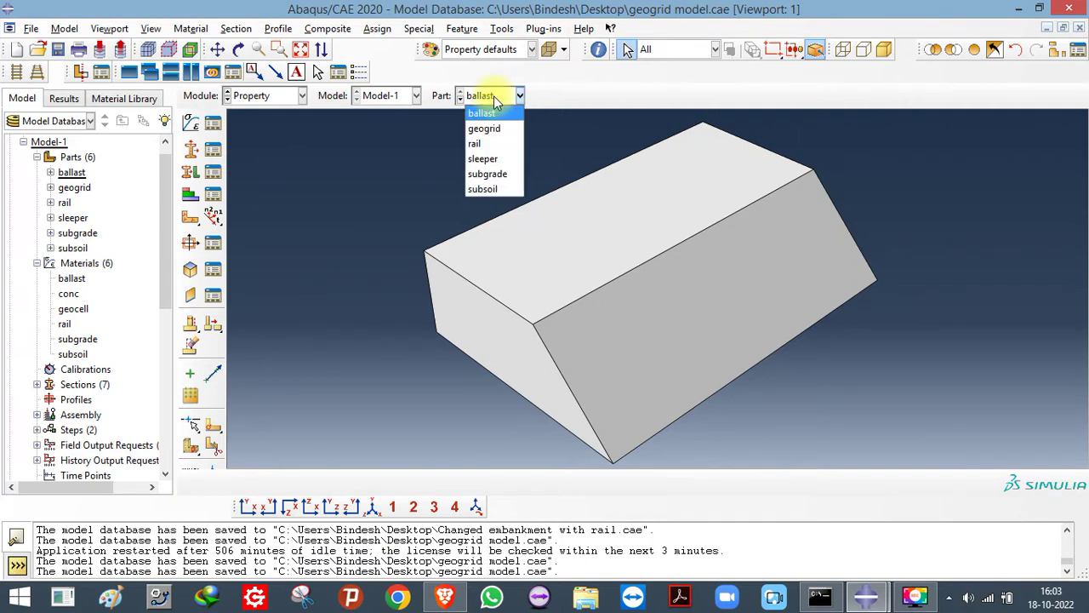
left_click(494, 95)
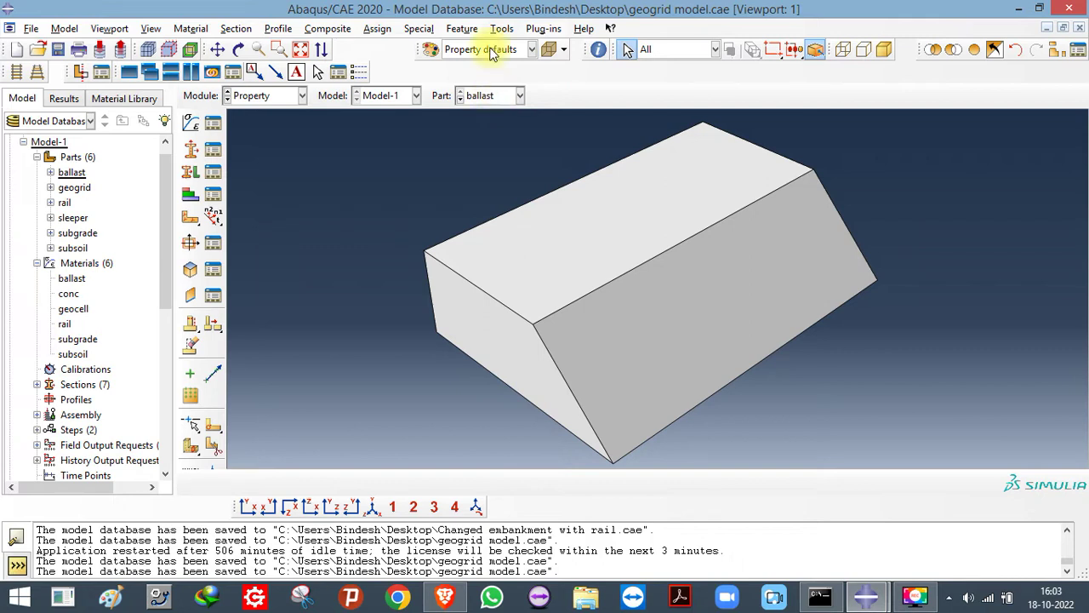
Review the materials defined in the model in the Material Manager, then close it
left_click(215, 124)
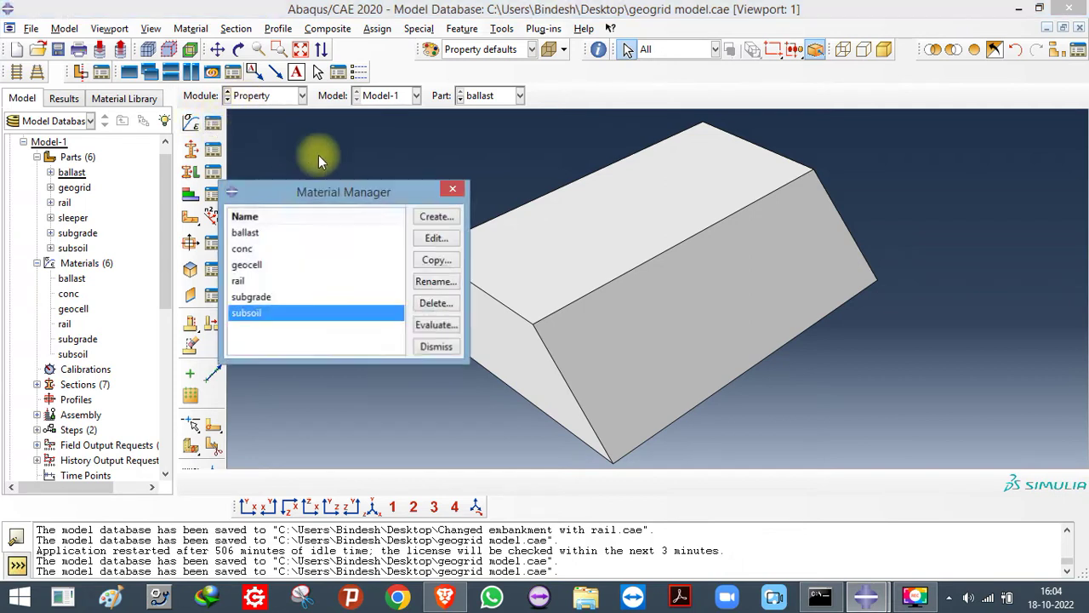
left_click_drag(286, 235, 292, 301)
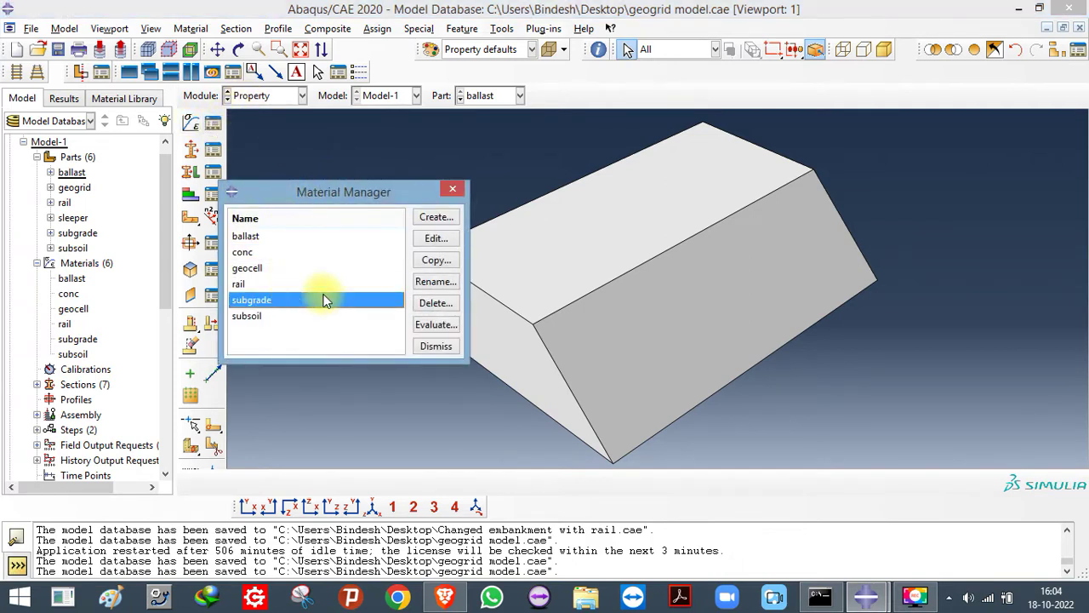
left_click(452, 188)
Start a new material definition and name the material steel
left_click(190, 125)
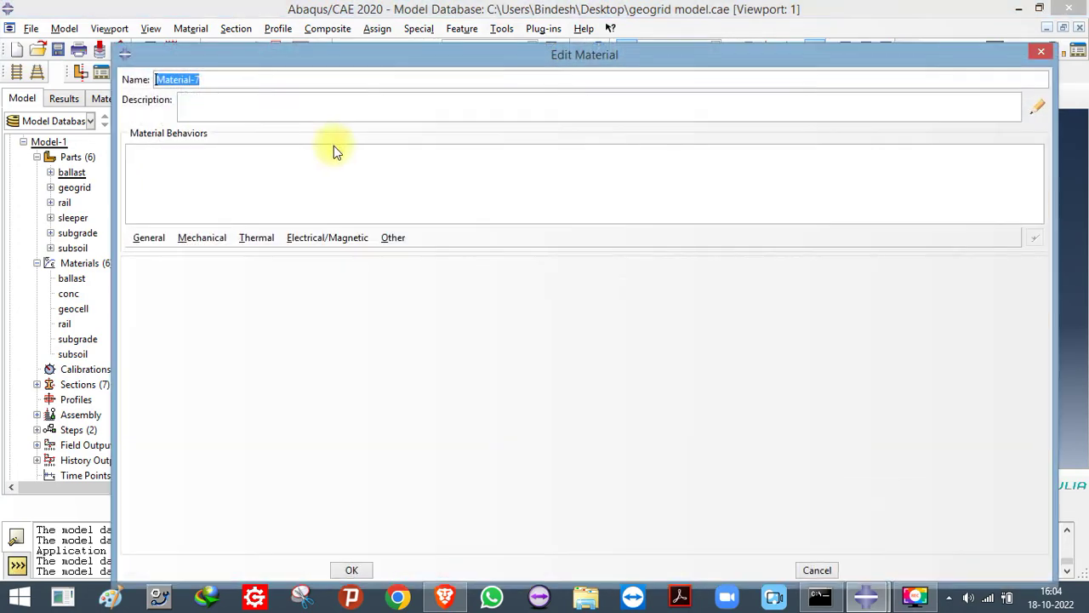
left_click(147, 240)
left_click(204, 76)
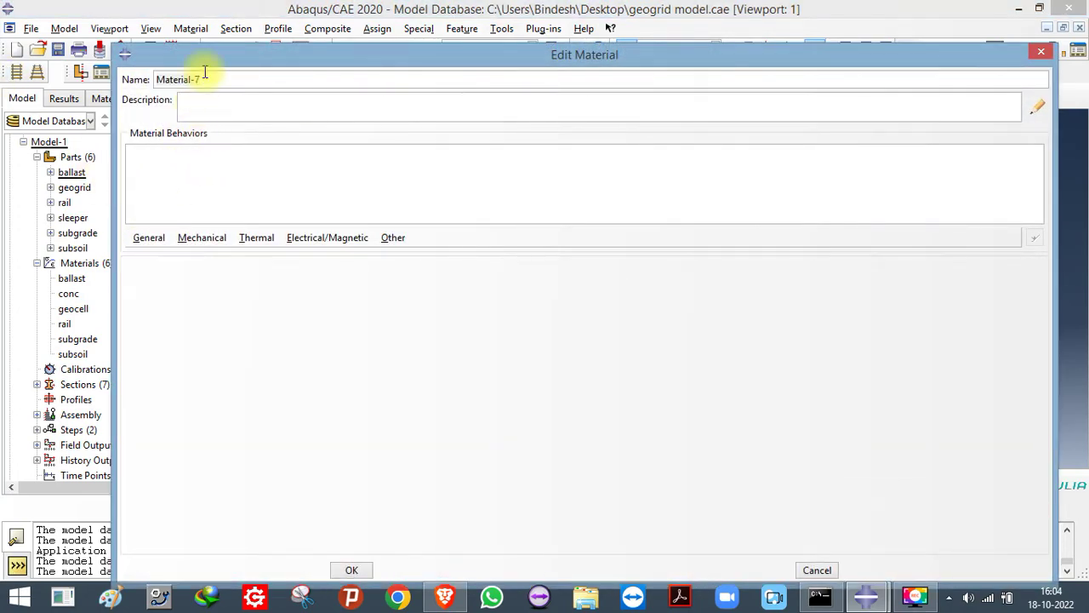
left_click_drag(207, 79, 152, 75)
left_click_drag(258, 59, 258, 43)
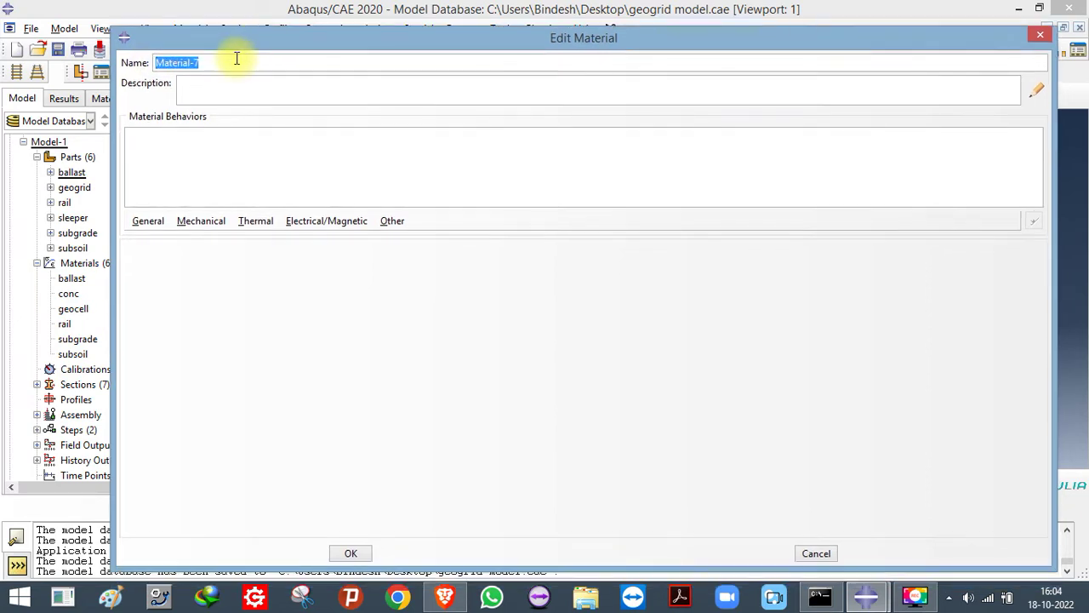
left_click(205, 63)
left_click_drag(190, 63, 155, 62)
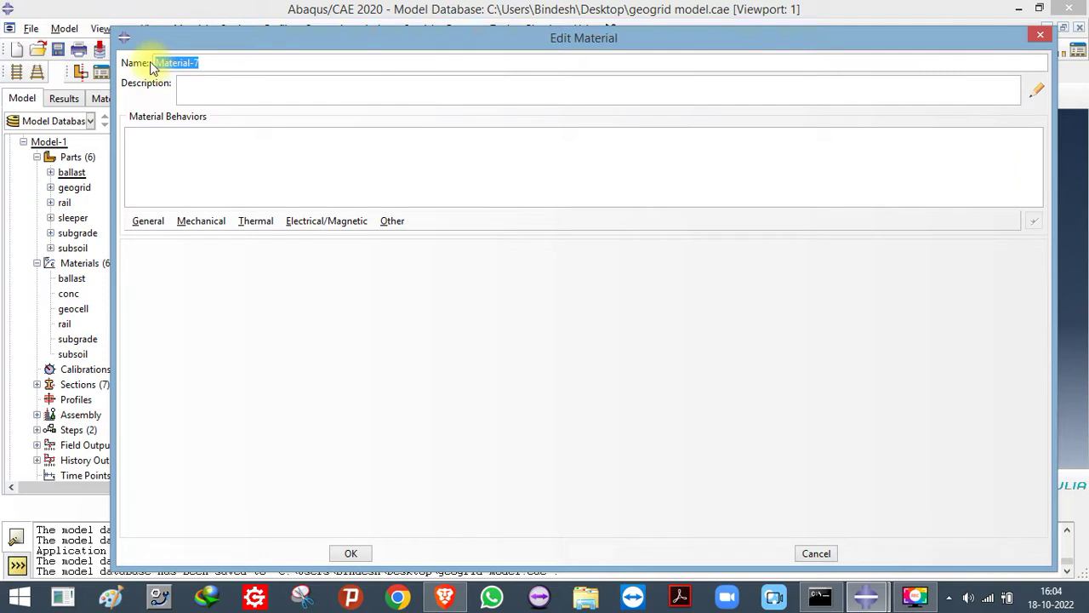
left_click(203, 64)
left_click_drag(201, 63, 101, 61)
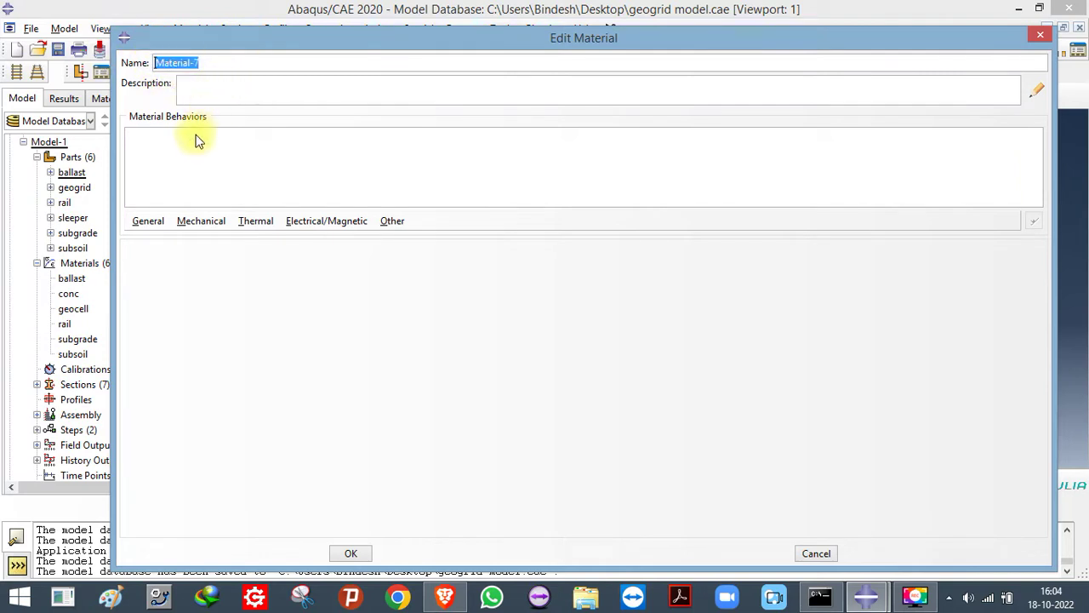
type("steel")
Add a Density behavior with uniform distribution to the steel material and go to its mass density entry
left_click(145, 221)
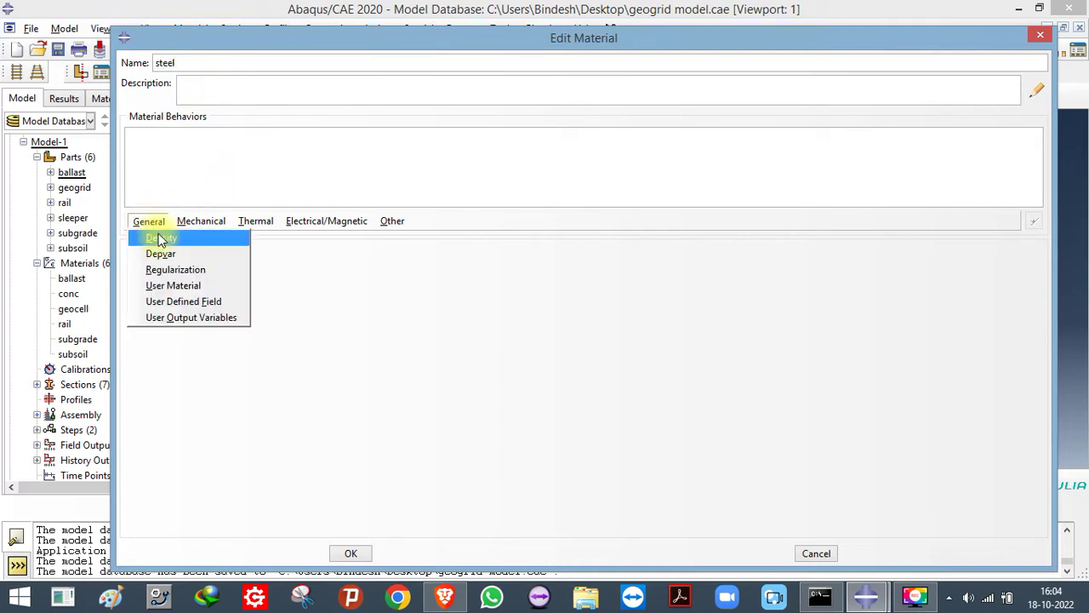
left_click(162, 239)
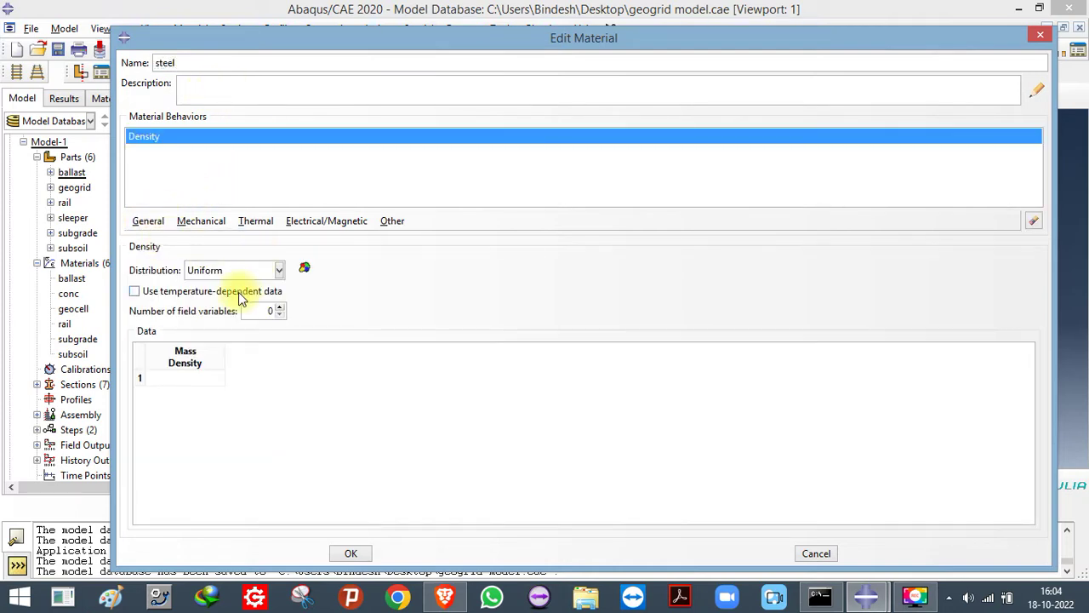
left_click(190, 377)
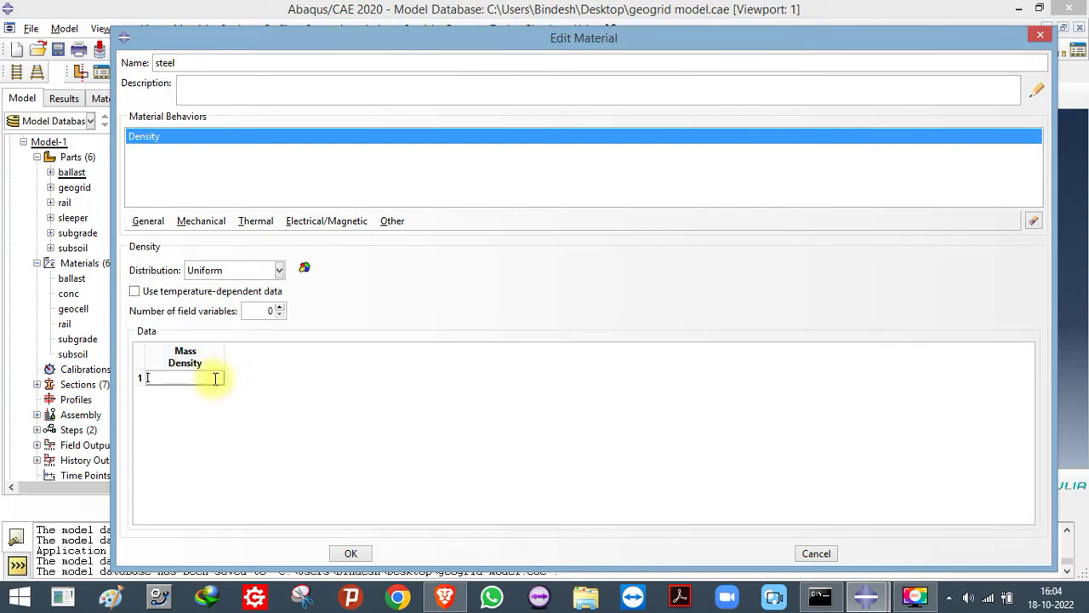
left_click_drag(461, 37, 425, 408)
scroll(434, 246, "up", 3)
scroll(517, 240, "down", 3)
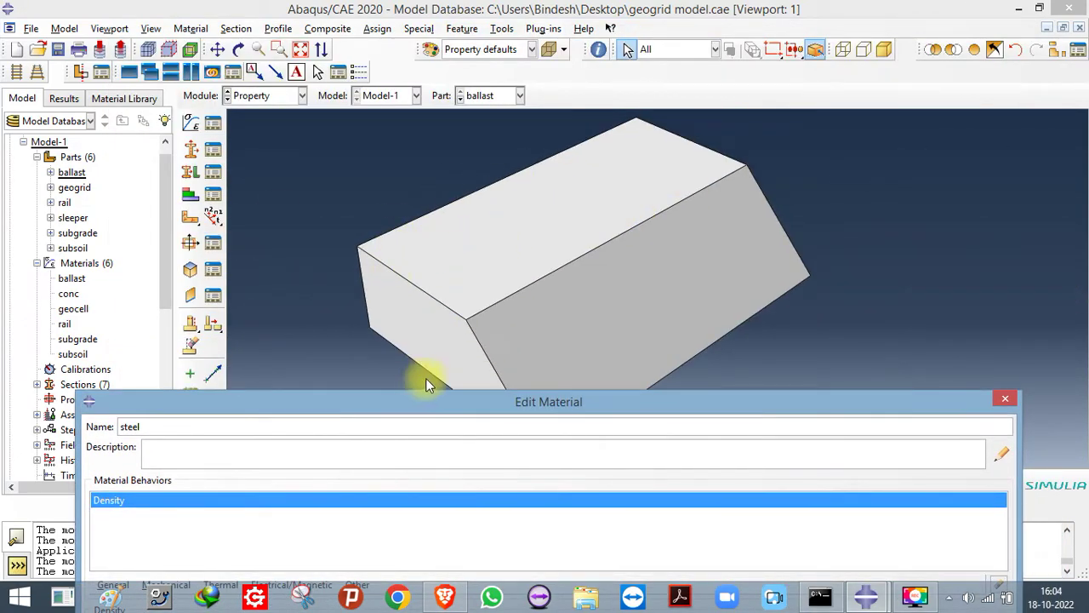
left_click_drag(474, 392, 517, 3)
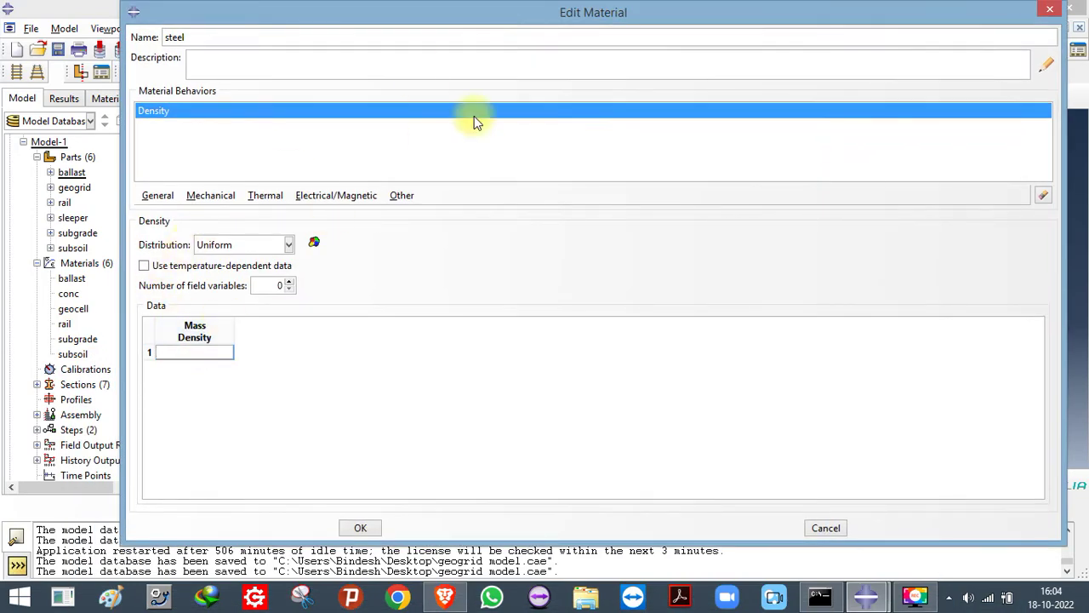
double_click(500, 12)
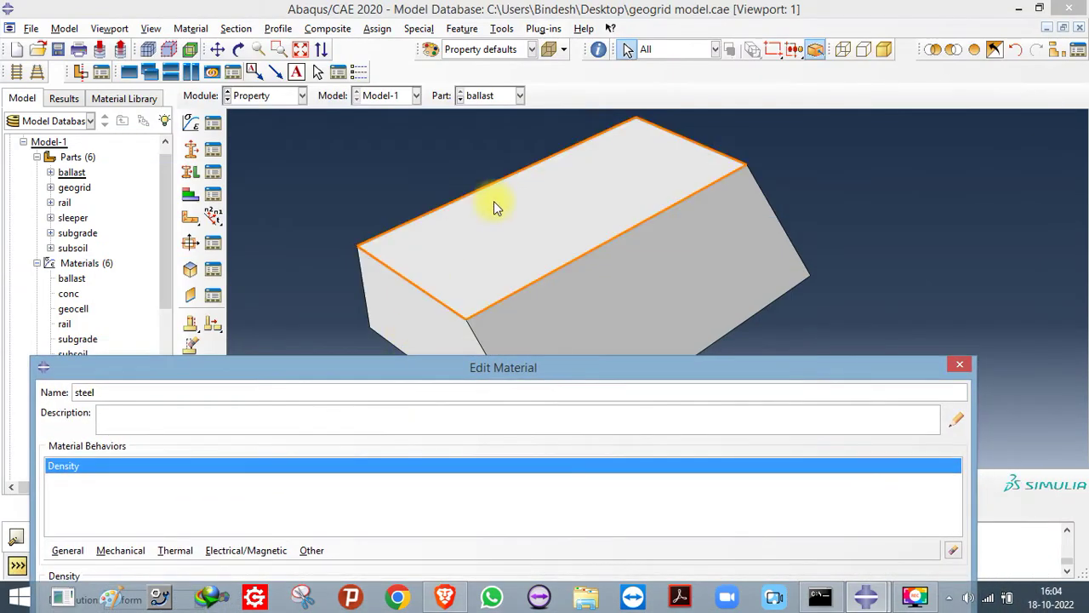
scroll(400, 227, "up", 2)
left_click(349, 220)
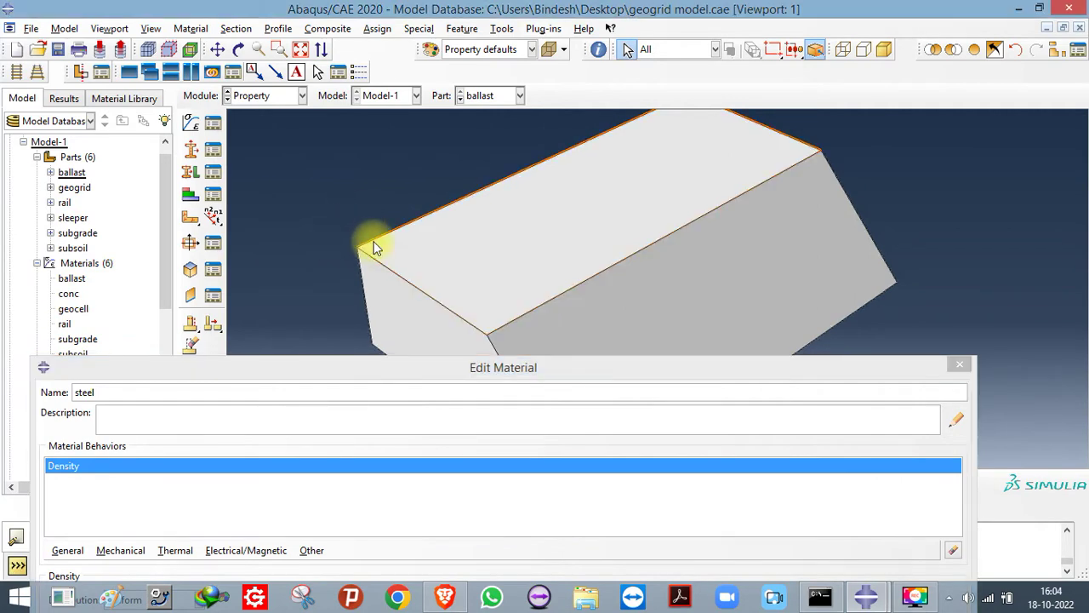
left_click_drag(369, 366, 430, 31)
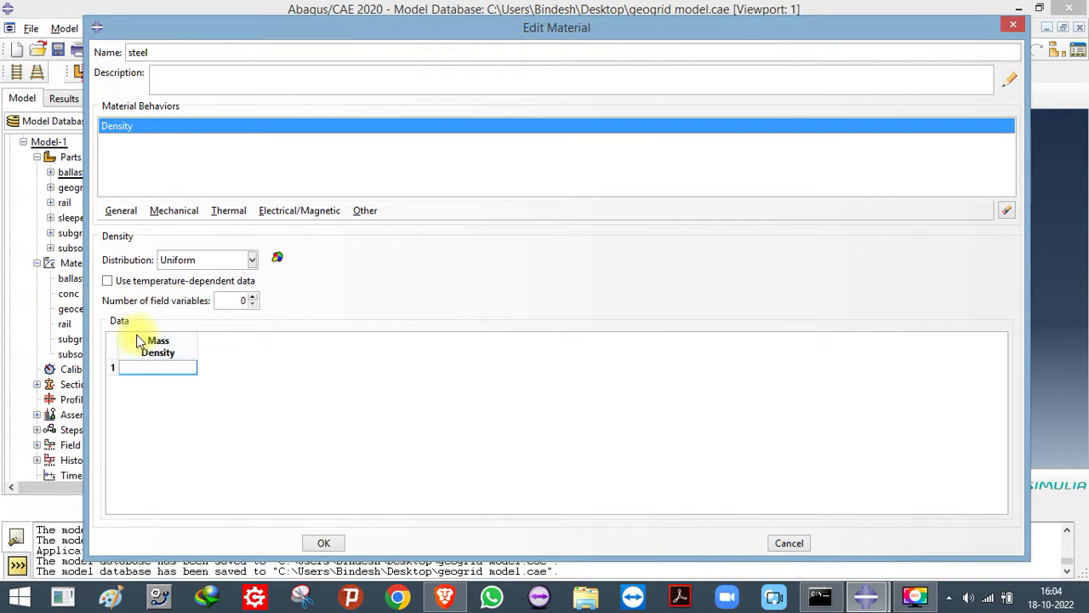
Add an isotropic Elastic behavior to the steel material and go through its Young's modulus and Poisson's ratio entries
left_click(172, 211)
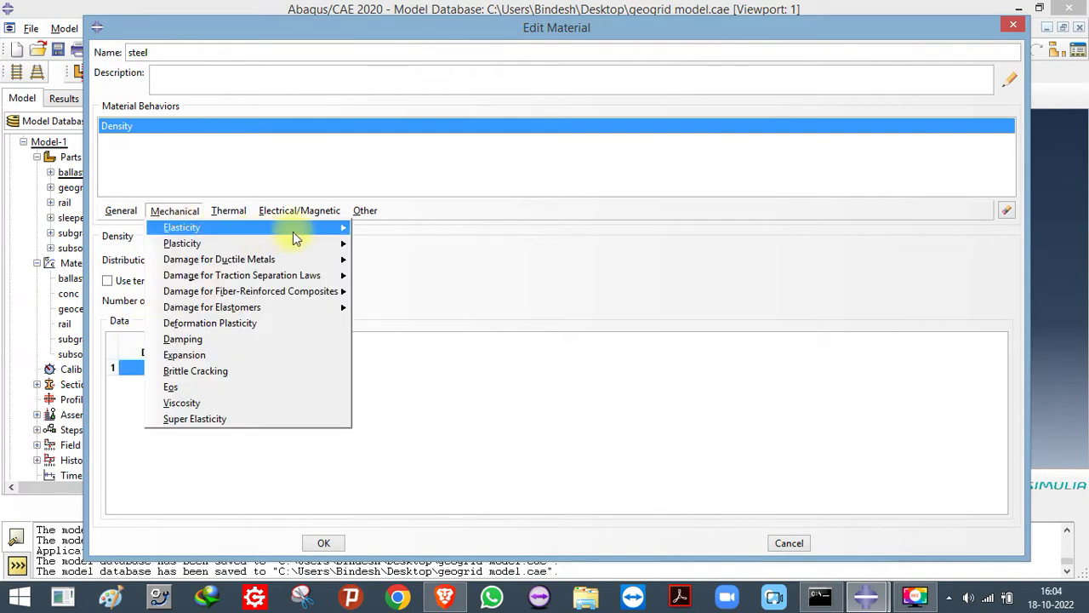
mouse_move(304, 228)
left_click(410, 228)
left_click(166, 430)
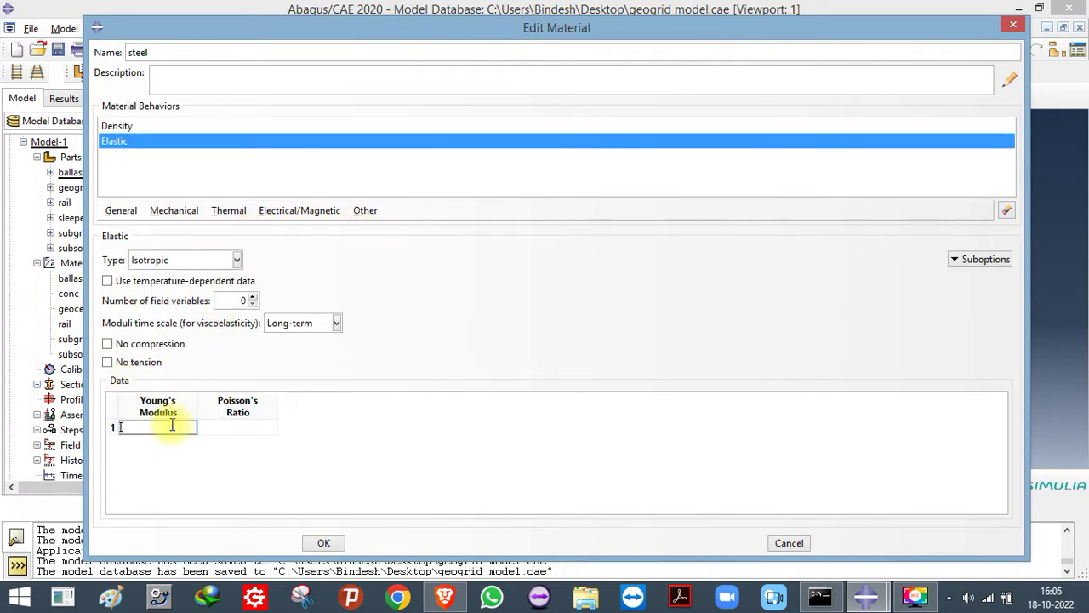
left_click(241, 427)
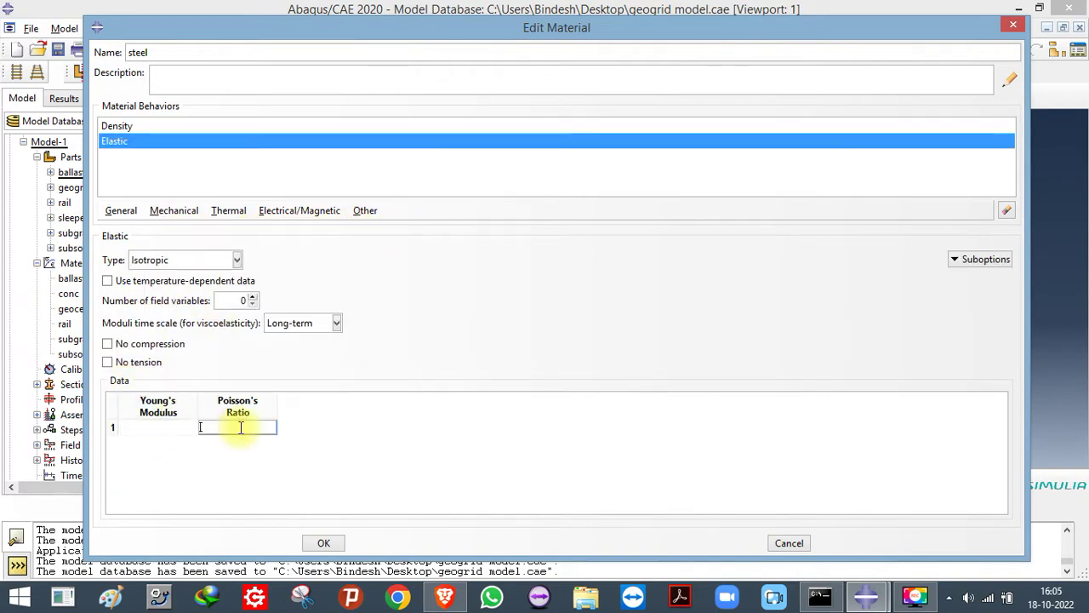
Add a Concrete Damaged Plasticity behavior to the steel material
left_click(174, 211)
mouse_move(263, 243)
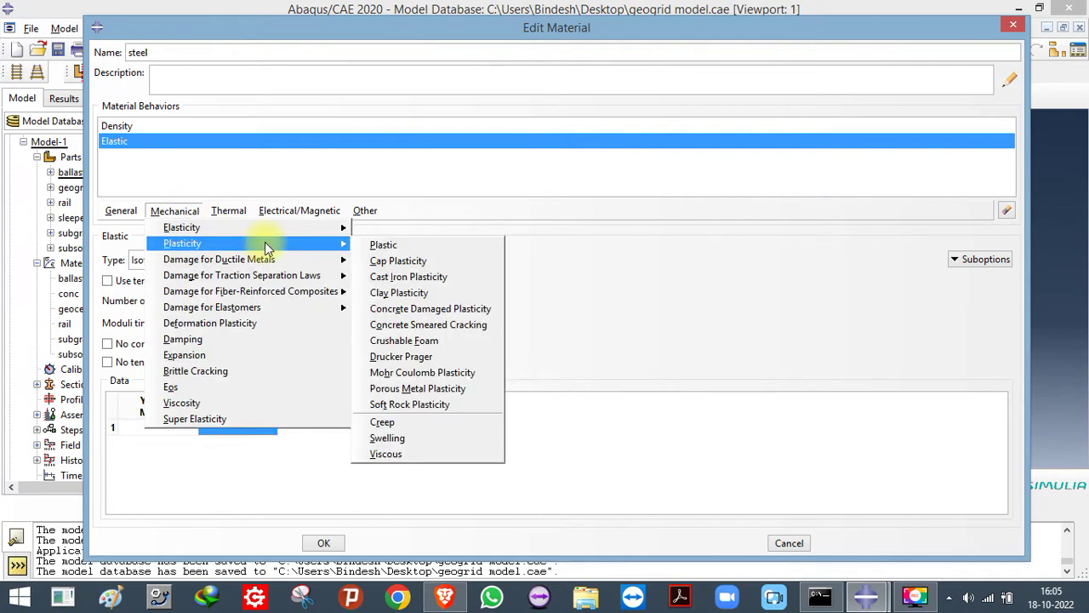
left_click(445, 312)
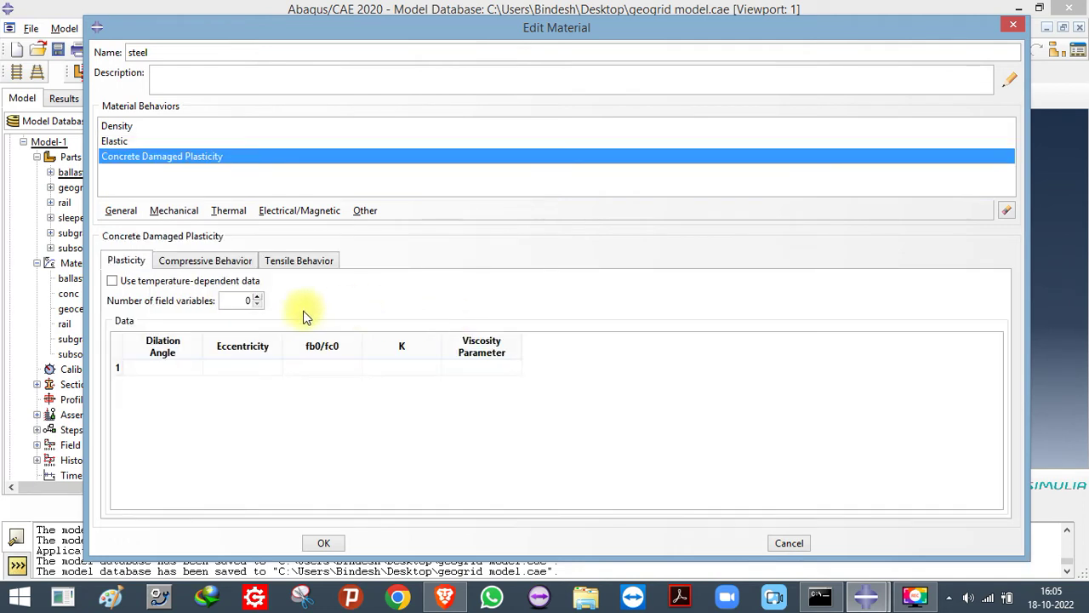
Go through the dilation angle, eccentricity, fb0/fc0, K and viscosity parameter entries of the Concrete Damaged Plasticity behavior
left_click(180, 368)
left_click(255, 370)
left_click(332, 367)
left_click(409, 368)
left_click(492, 366)
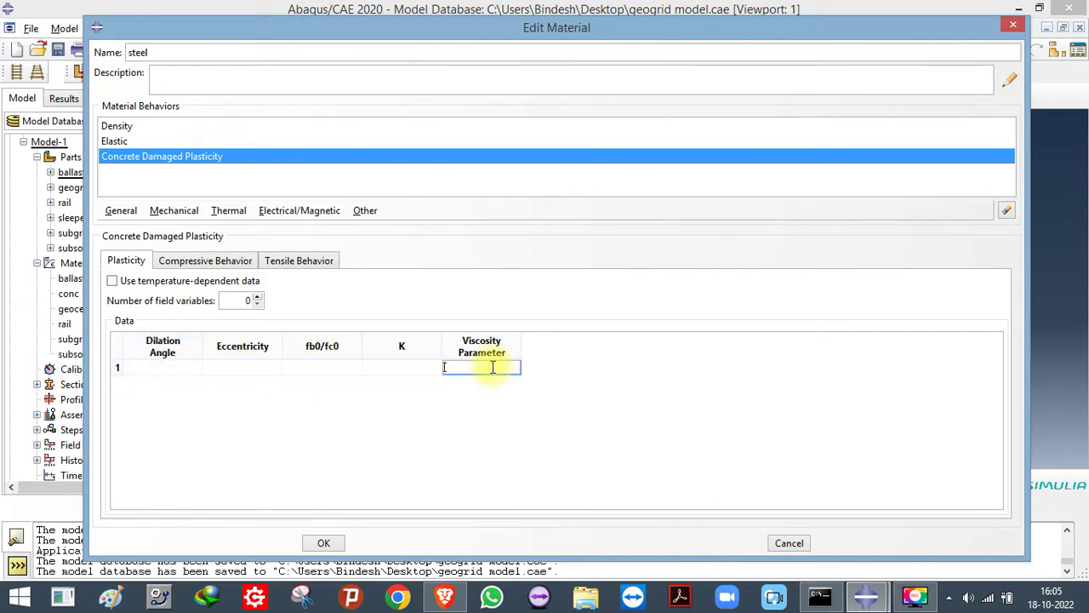
Go through the compressive yield stress and inelastic strain entries, and view the tensile behavior data of Concrete Damaged Plasticity
left_click(204, 260)
left_click(165, 387)
left_click(239, 389)
left_click(182, 388)
left_click(239, 387)
left_click(291, 263)
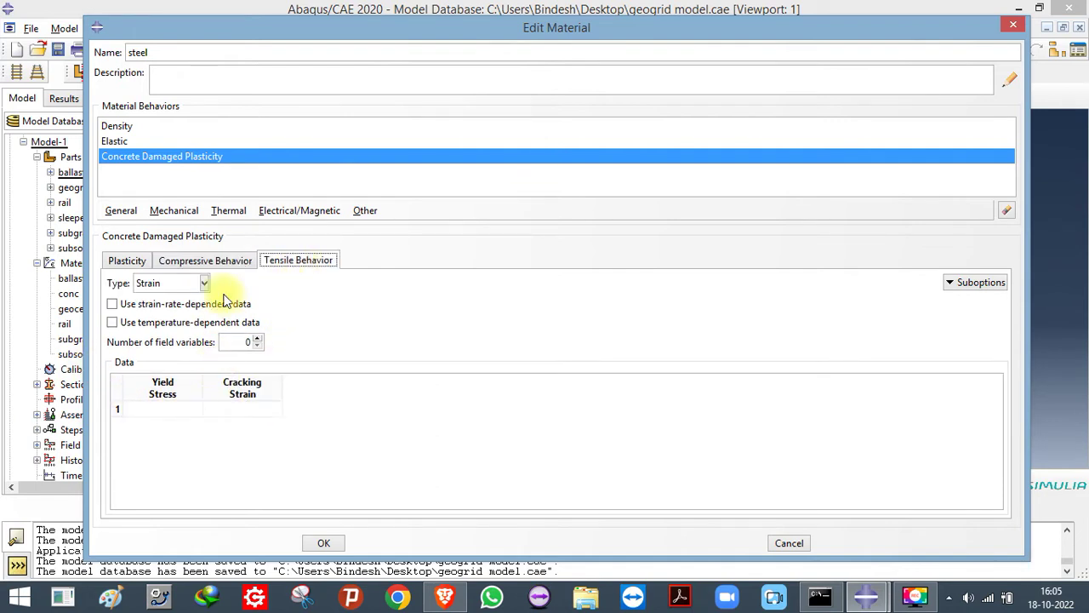
Open the Compression Damage suboption of the compressive behavior, go through its damage parameter and inelastic strain entries, and cancel it
left_click(205, 261)
left_click(970, 284)
left_click(973, 303)
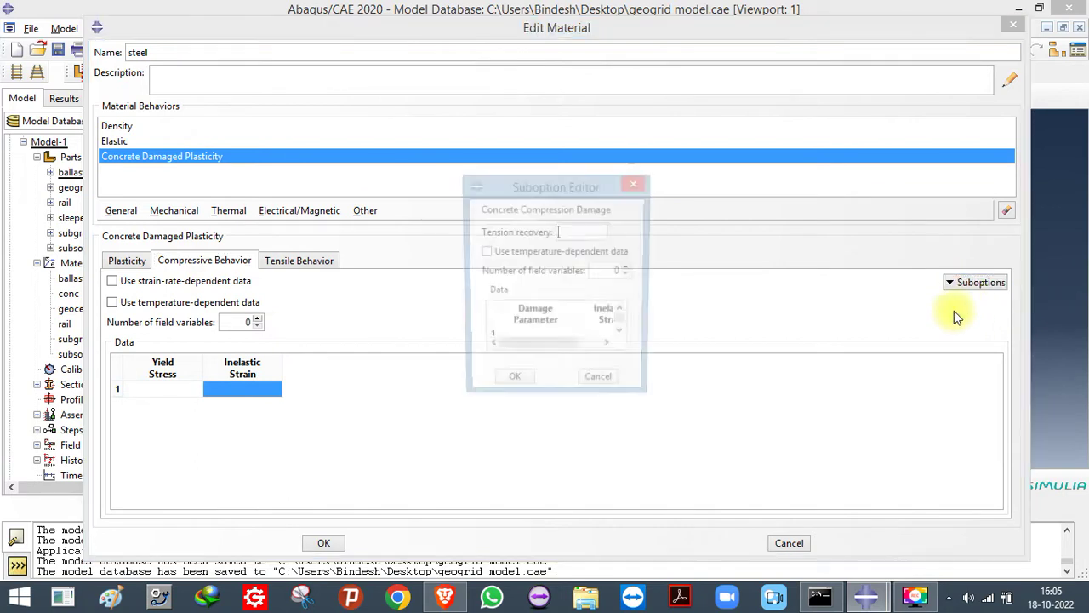
left_click_drag(649, 409, 679, 479)
left_click(528, 340)
left_click(611, 340)
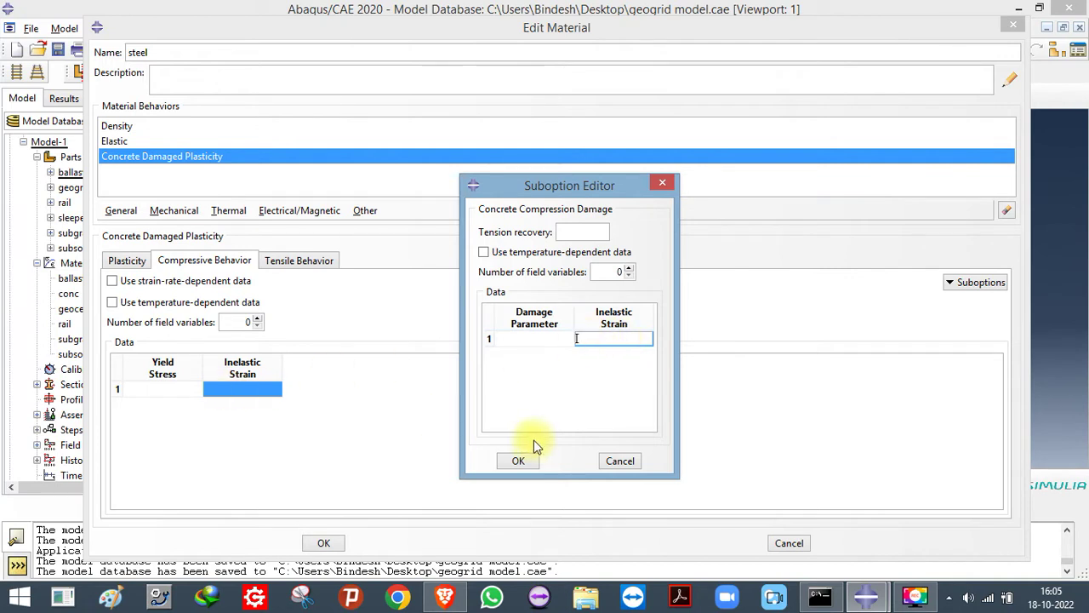
left_click(619, 460)
left_click(267, 393)
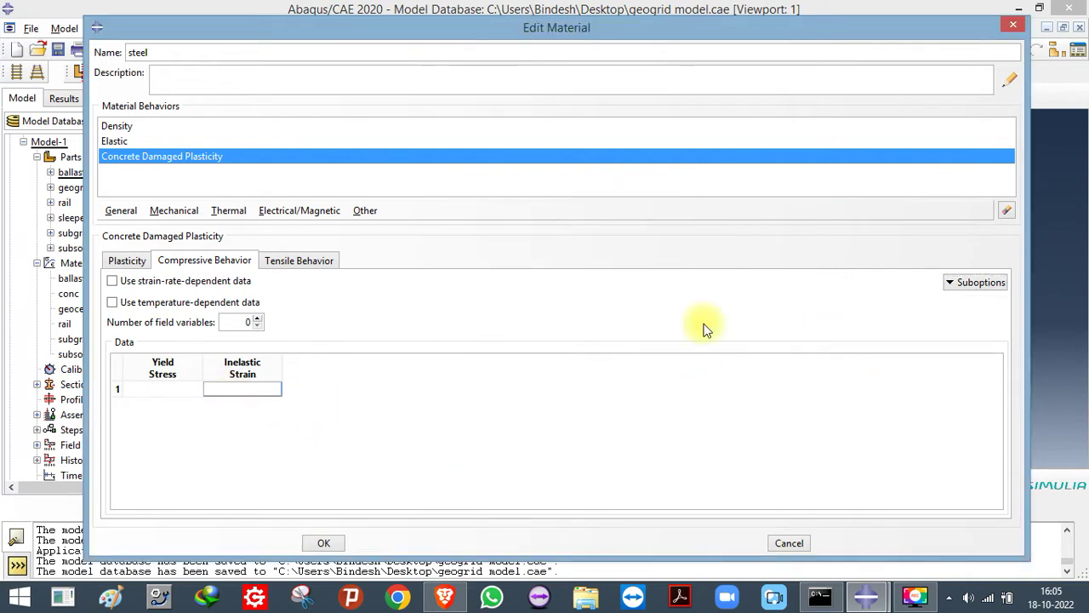
Open the Tension Damage suboption of the tensile behavior, go through its cracking strain and damage parameter entries, and cancel it
left_click(308, 263)
left_click(963, 284)
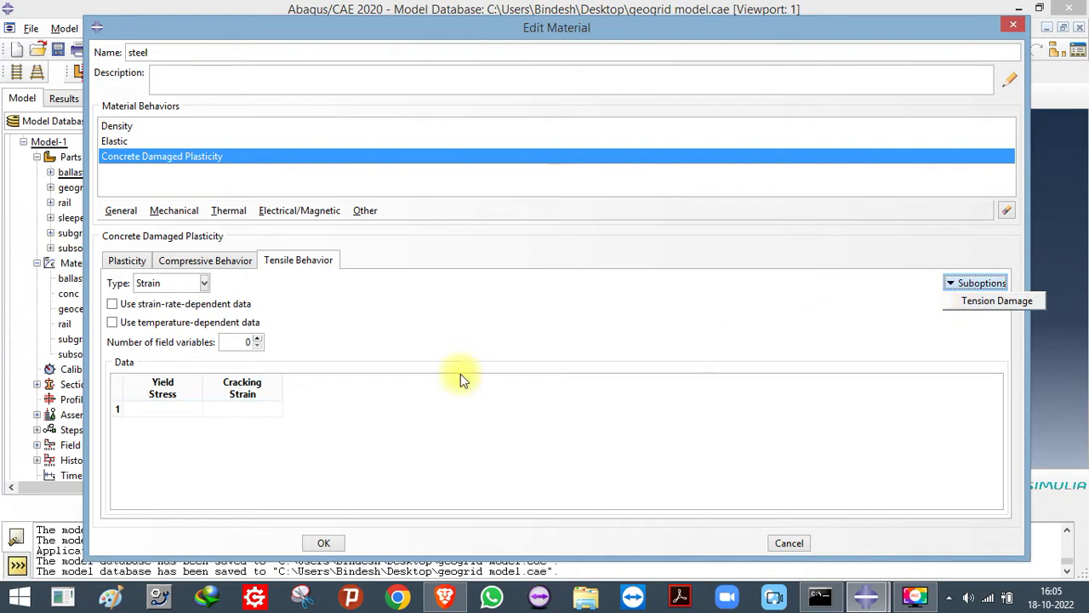
left_click(253, 406)
left_click(987, 282)
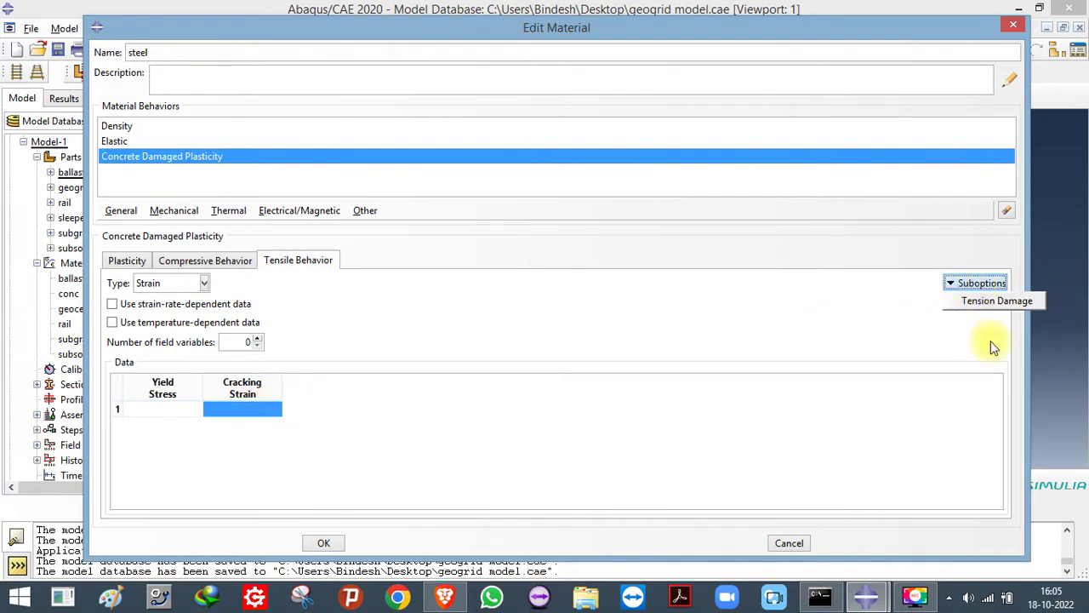
left_click(996, 299)
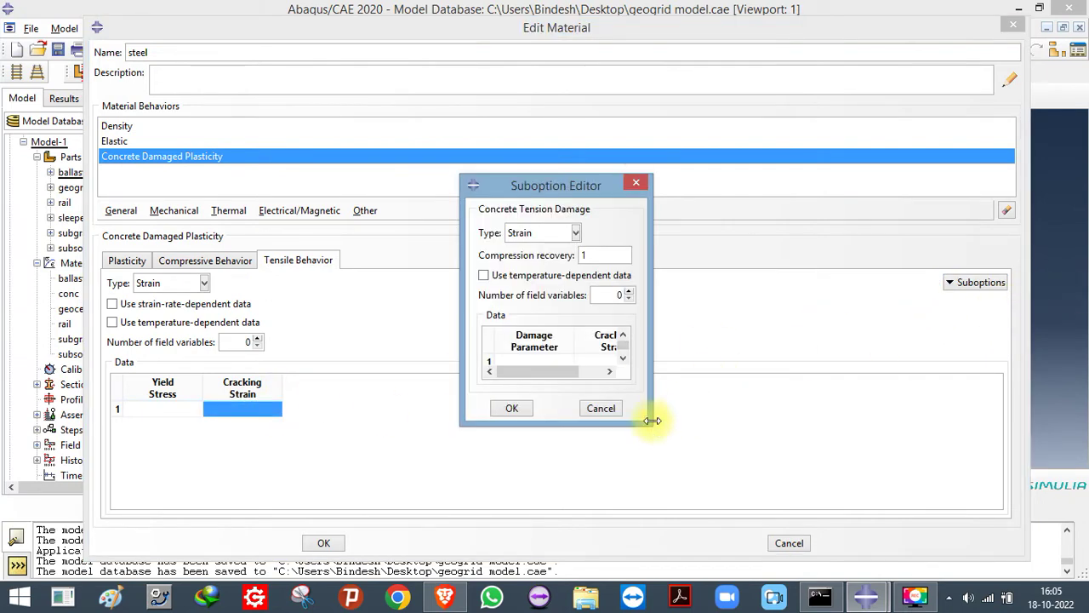
left_click_drag(652, 419, 681, 421)
left_click(621, 364)
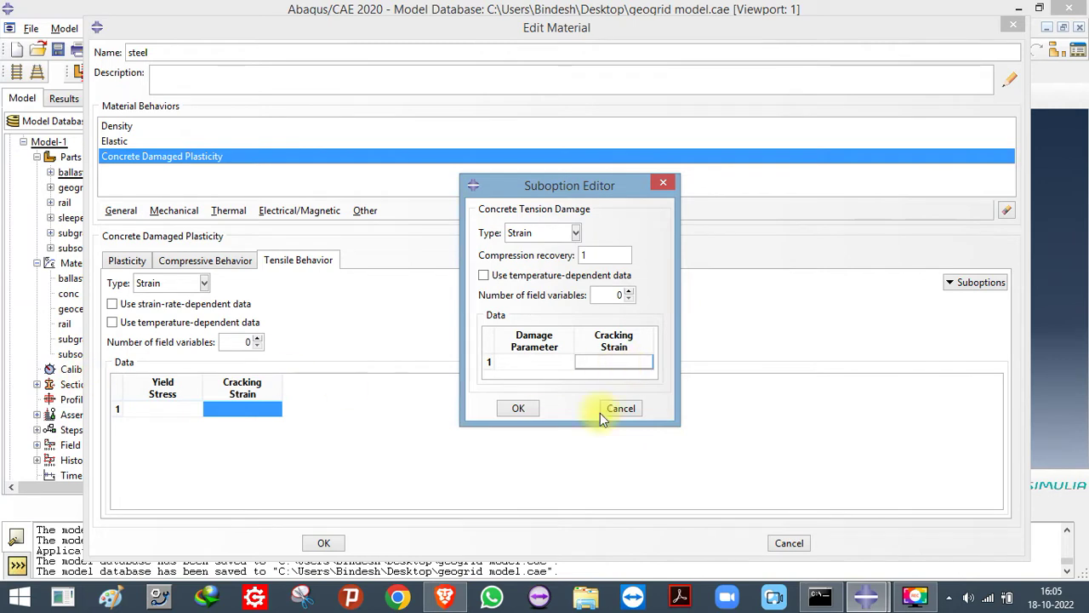
left_click(528, 366)
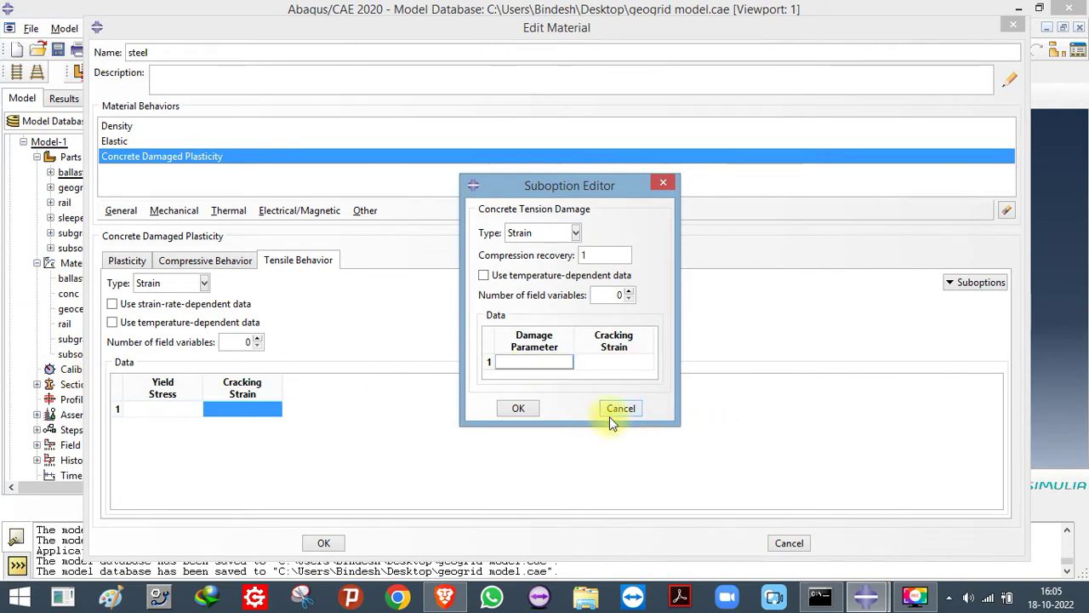
left_click(630, 410)
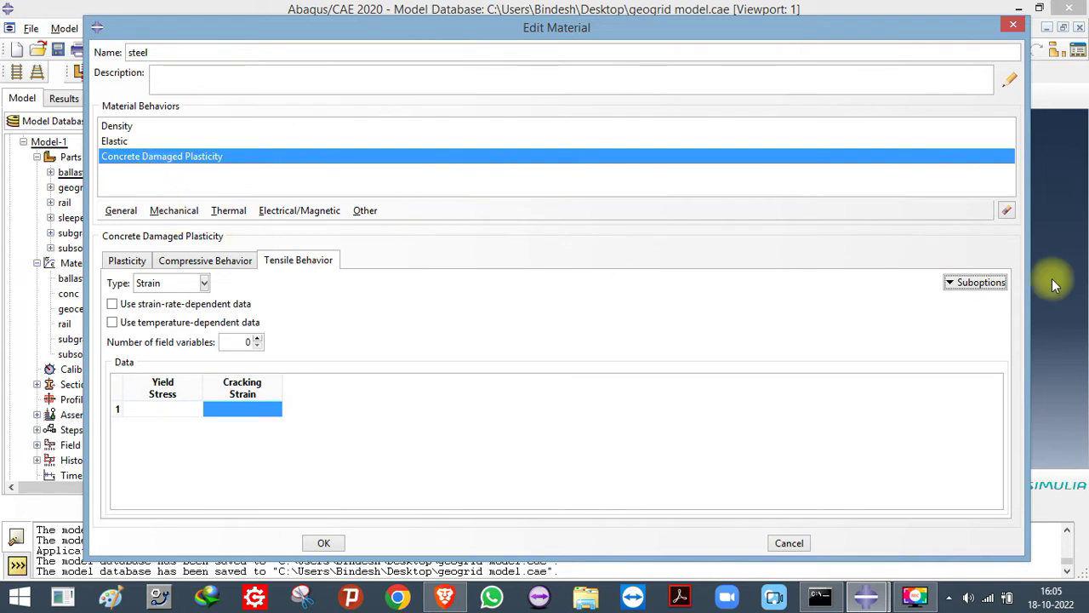
Delete the Concrete Damaged Plasticity behavior from the steel material and add a Plastic behavior
left_click(1006, 213)
left_click(175, 211)
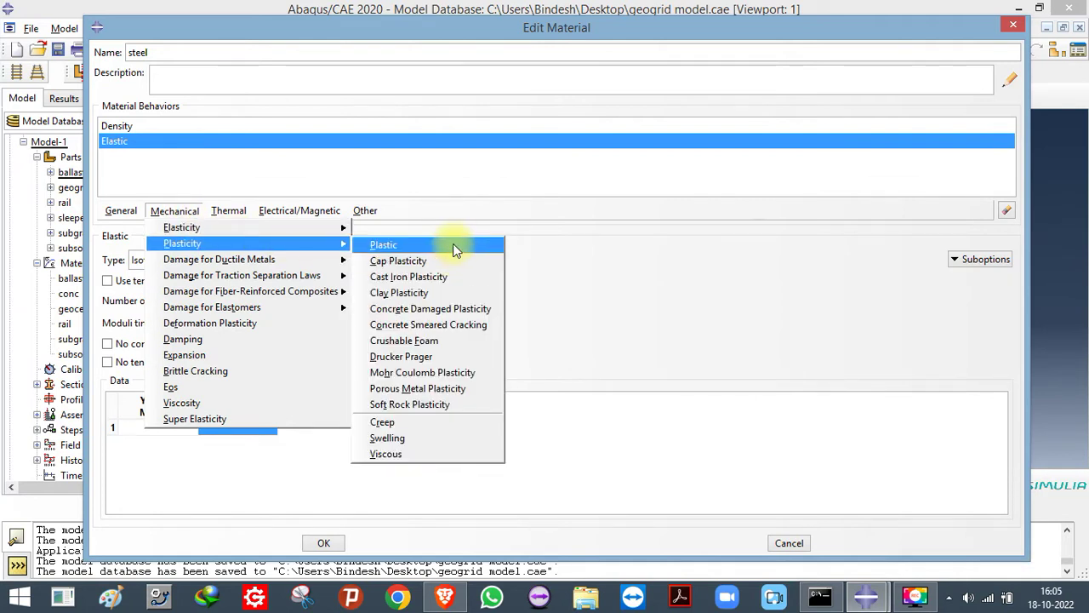
left_click(453, 243)
Go through the yield stress and plastic strain entries of the isotropic Plastic behavior
left_click(181, 389)
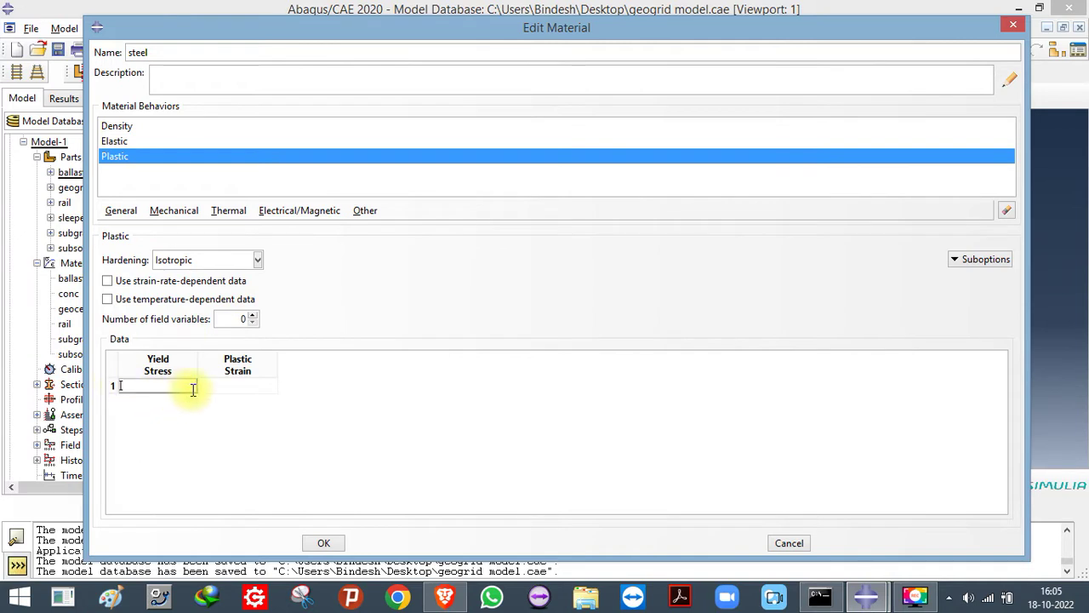
left_click(232, 385)
left_click(164, 390)
left_click(236, 386)
left_click(155, 386)
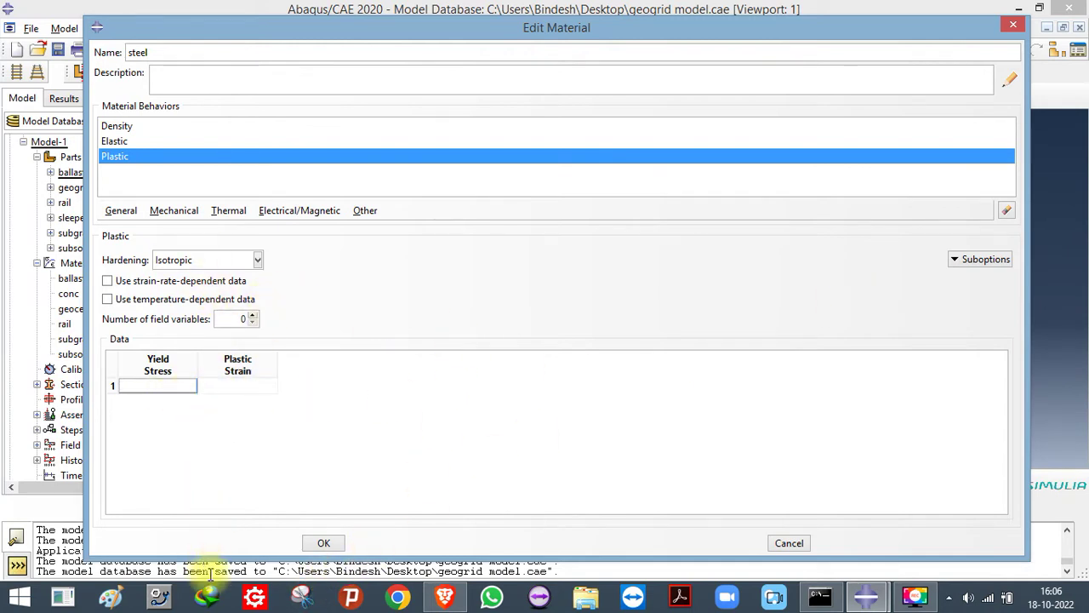
Switch to Paint and sketch a stress-strain diagram with a rectangular frame and a freehand curve rising from its lower-left corner
left_click(111, 597)
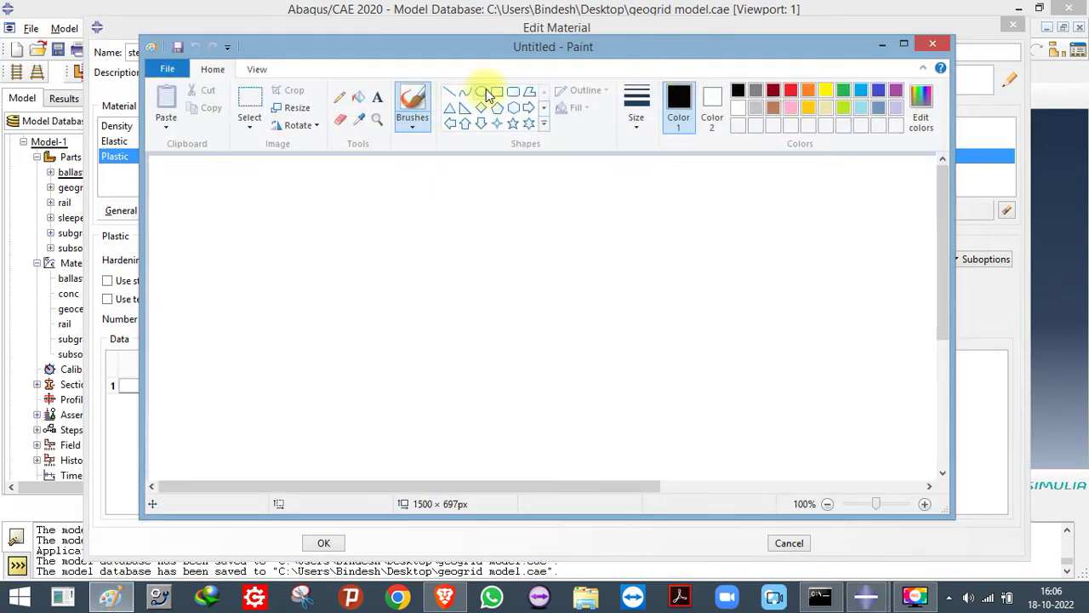
left_click(496, 92)
left_click_drag(321, 234, 593, 423)
mouse_move(325, 408)
left_mouse_down()
mouse_move(382, 332)
mouse_move(427, 305)
mouse_move(558, 286)
left_mouse_up()
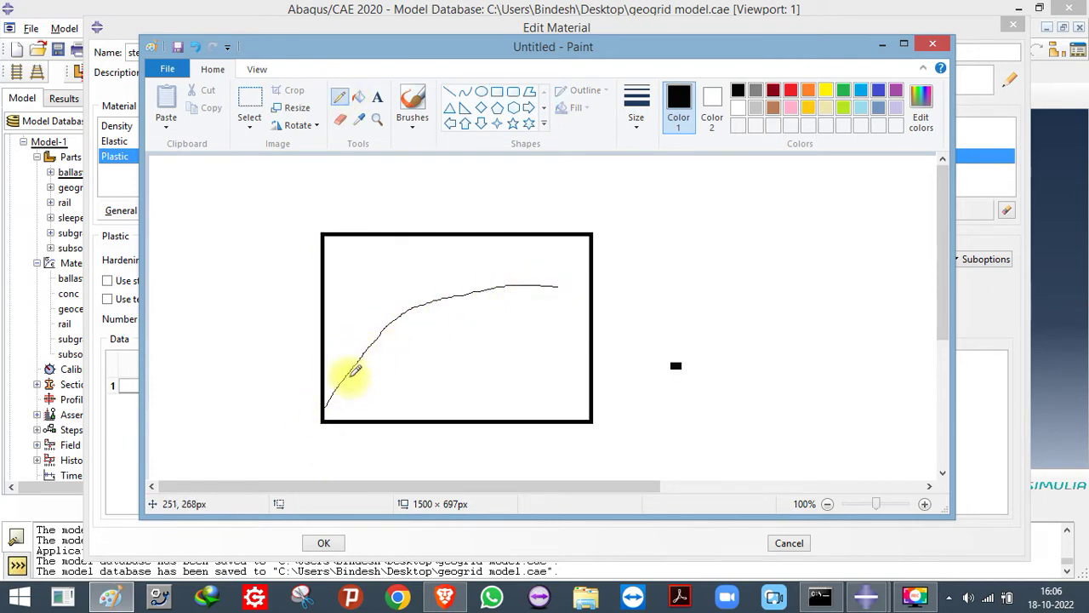
Mark the yield point and the curve's end with vertical lines, labelling the strains 0.1 and 0.3 below the frame
left_click_drag(385, 339, 385, 328)
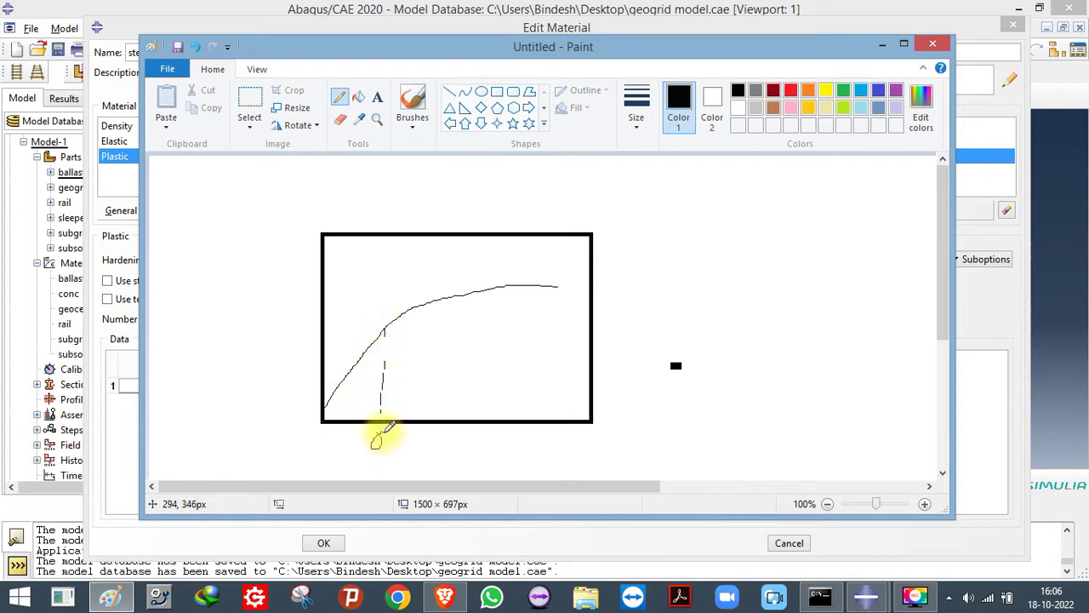
left_click_drag(395, 432, 399, 448)
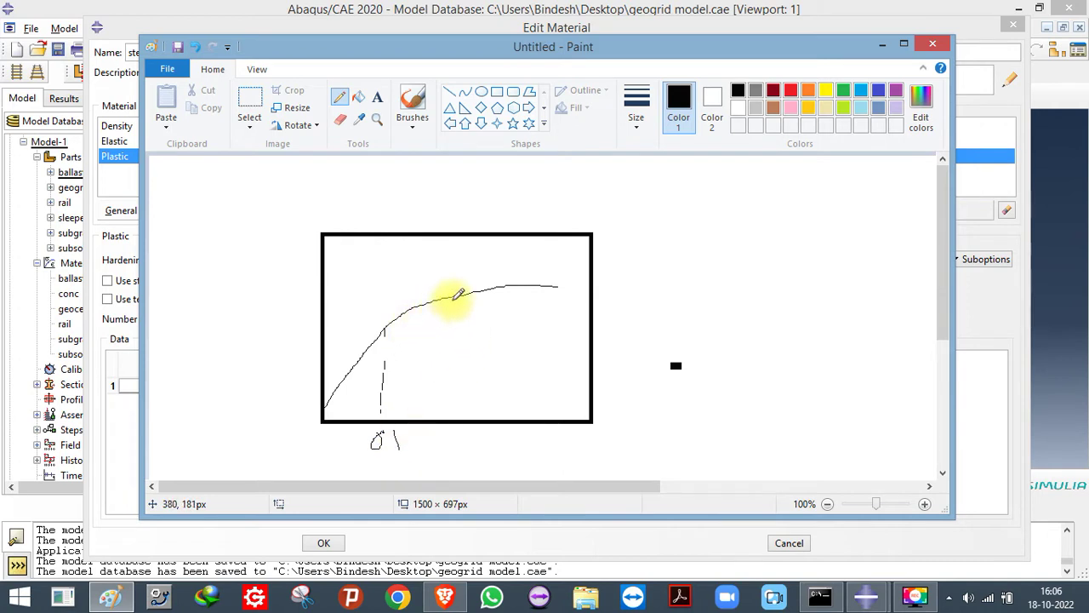
left_click_drag(547, 288, 554, 412)
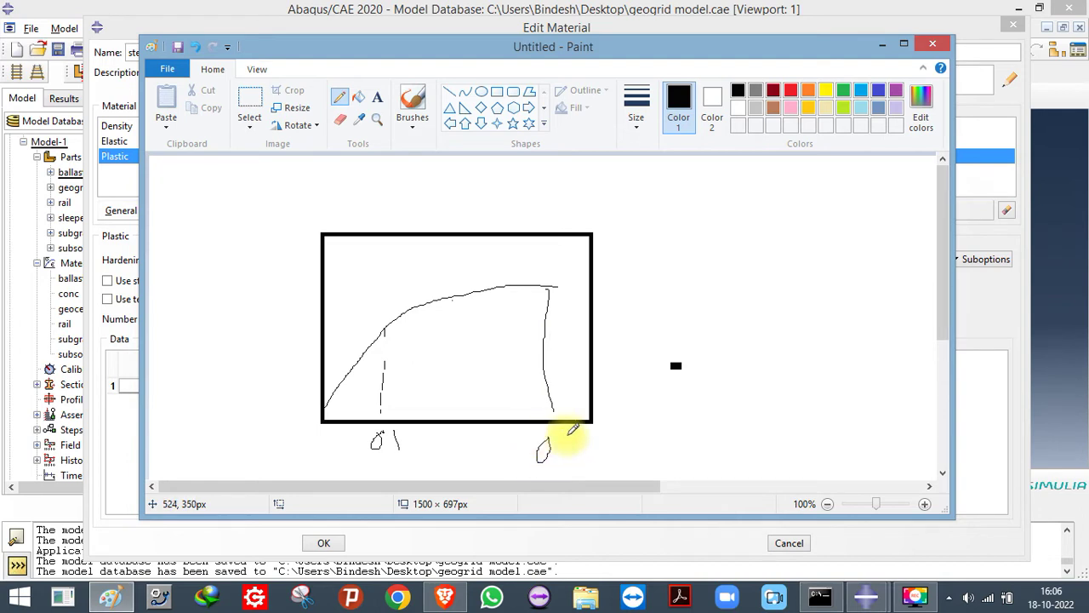
mouse_move(565, 442)
left_mouse_down()
mouse_move(591, 428)
mouse_move(589, 471)
left_mouse_up()
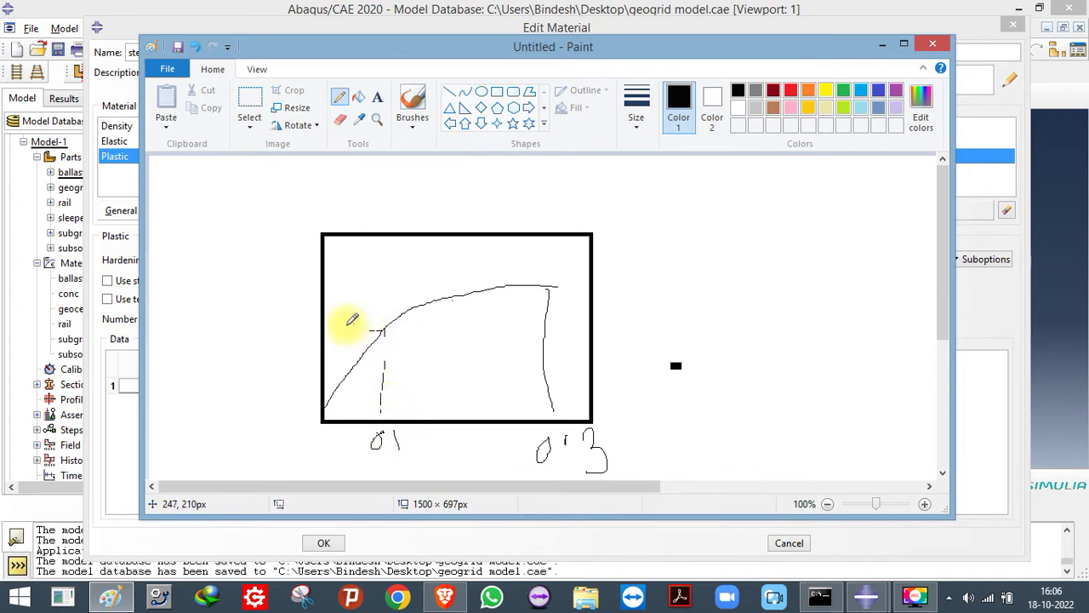
Switch back to Abaqus and go to the first yield stress entry of the Plastic behavior
left_click(866, 595)
left_click(165, 373)
left_click(163, 385)
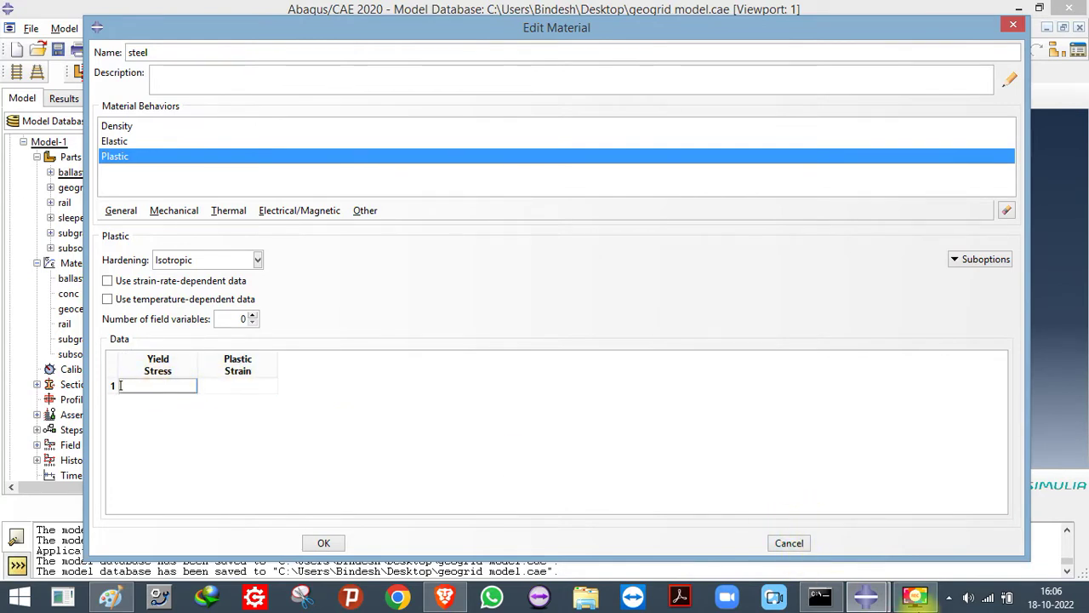
In Paint, project the yield point onto both axes, label its stress 10, and write 10 beside the diagram
mouse_move(867, 595)
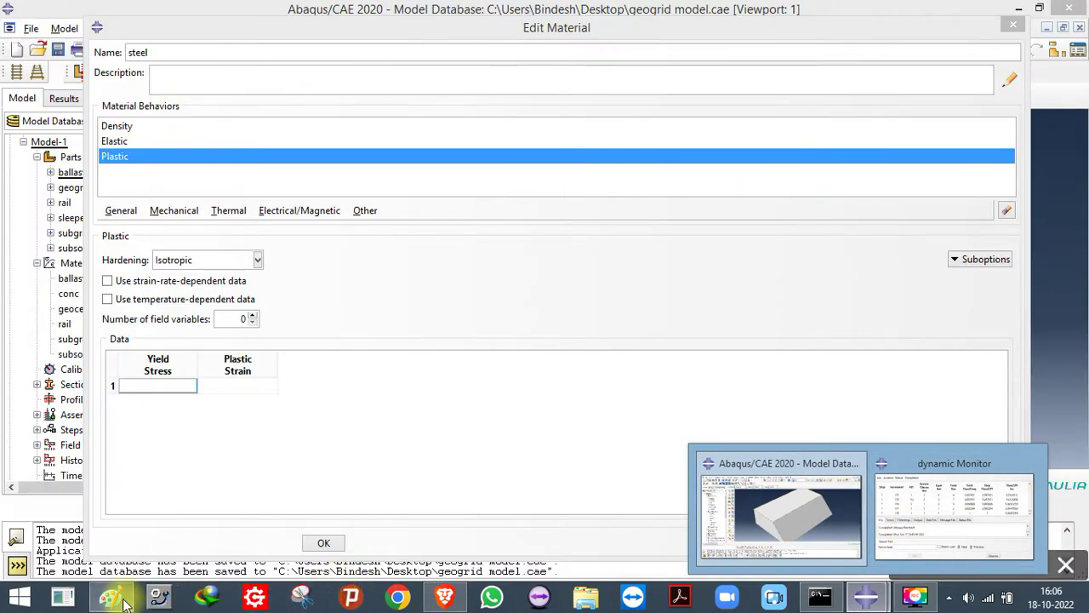
left_click(110, 596)
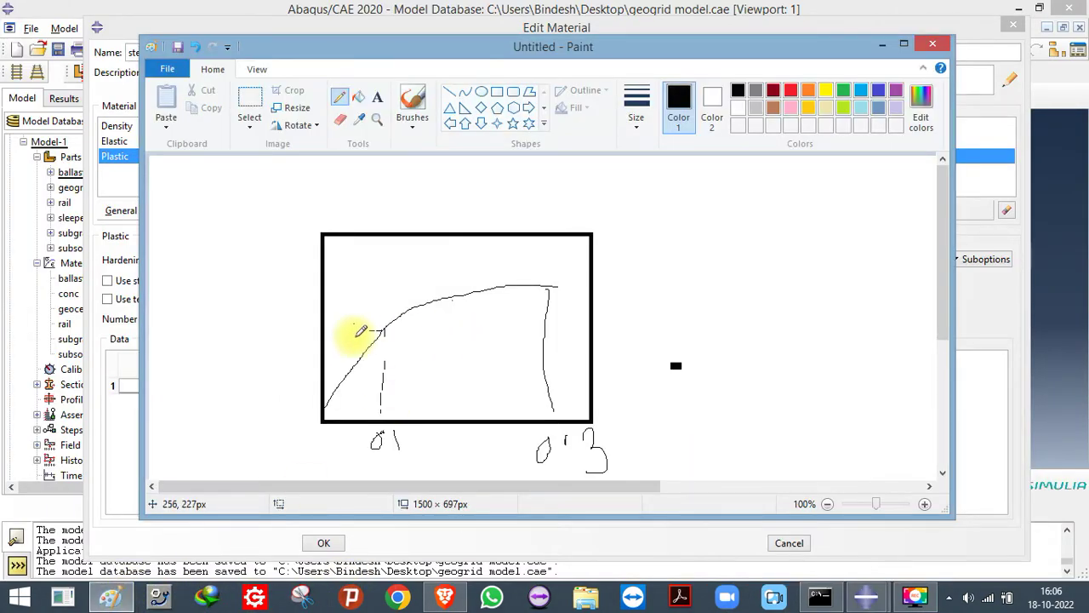
left_click_drag(383, 334, 394, 444)
mouse_move(382, 330)
left_mouse_down()
mouse_move(319, 326)
mouse_move(385, 332)
mouse_move(315, 320)
mouse_move(274, 346)
mouse_move(311, 338)
left_mouse_up()
mouse_move(676, 248)
left_mouse_down()
mouse_move(672, 291)
mouse_move(691, 252)
left_mouse_up()
Switch to Abaqus and set the first Plastic data row to yield stress 10 and plastic strain 0.1
left_click(866, 594)
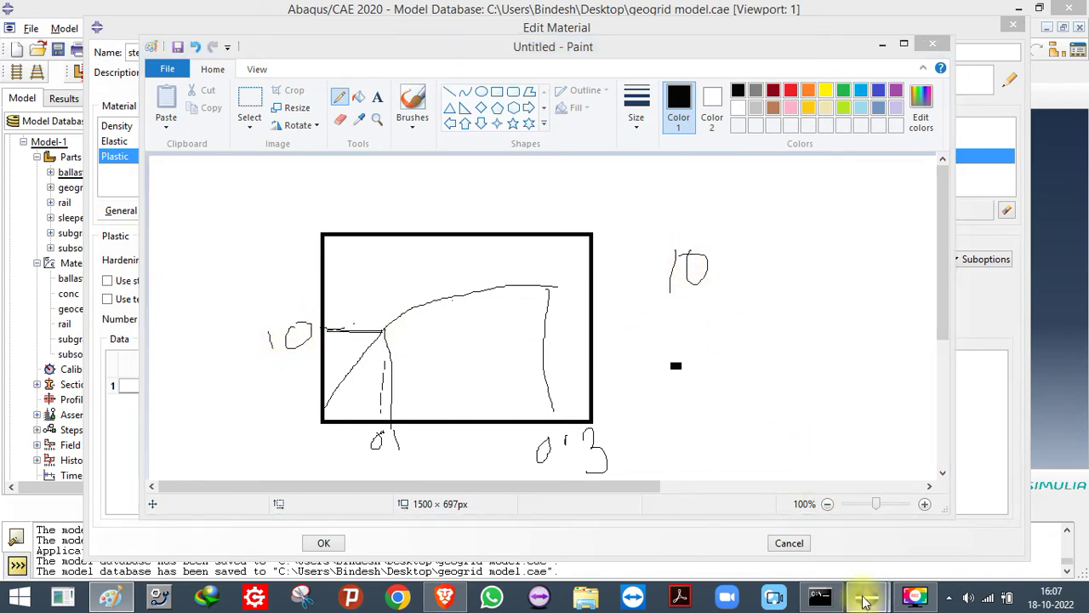
left_click(814, 532)
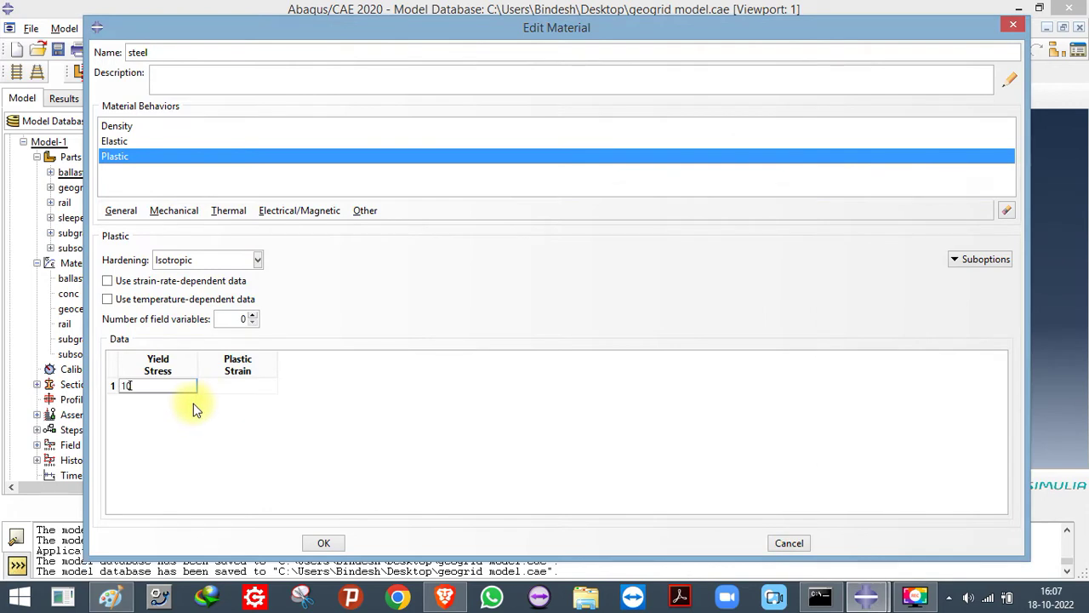
left_click(241, 385)
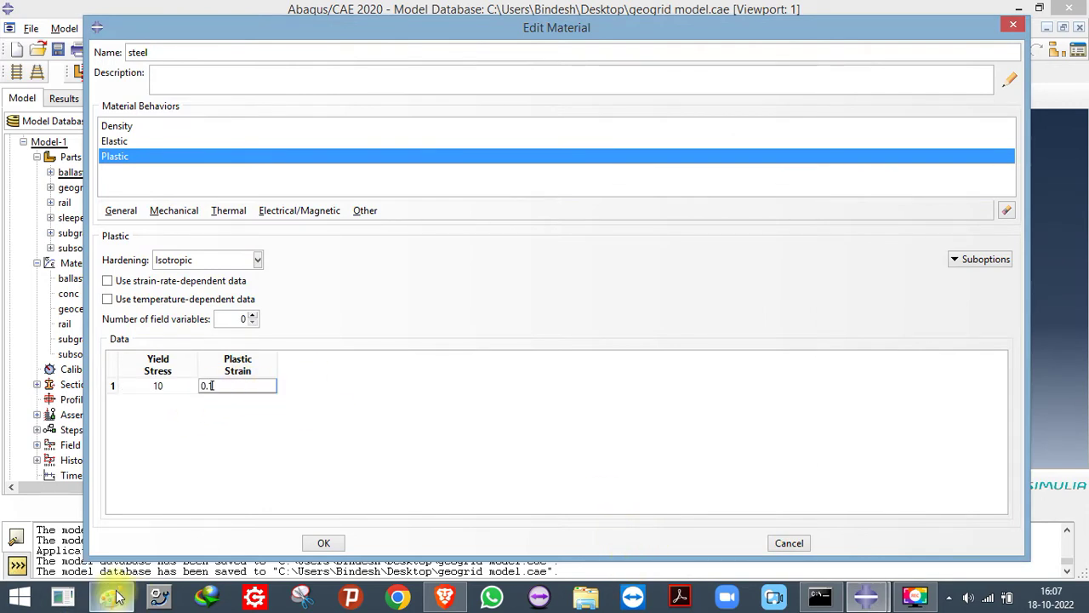
Check the yield strain on the Paint sketch and clear the plastic strain value in the Abaqus data row
key("alt+Tab")
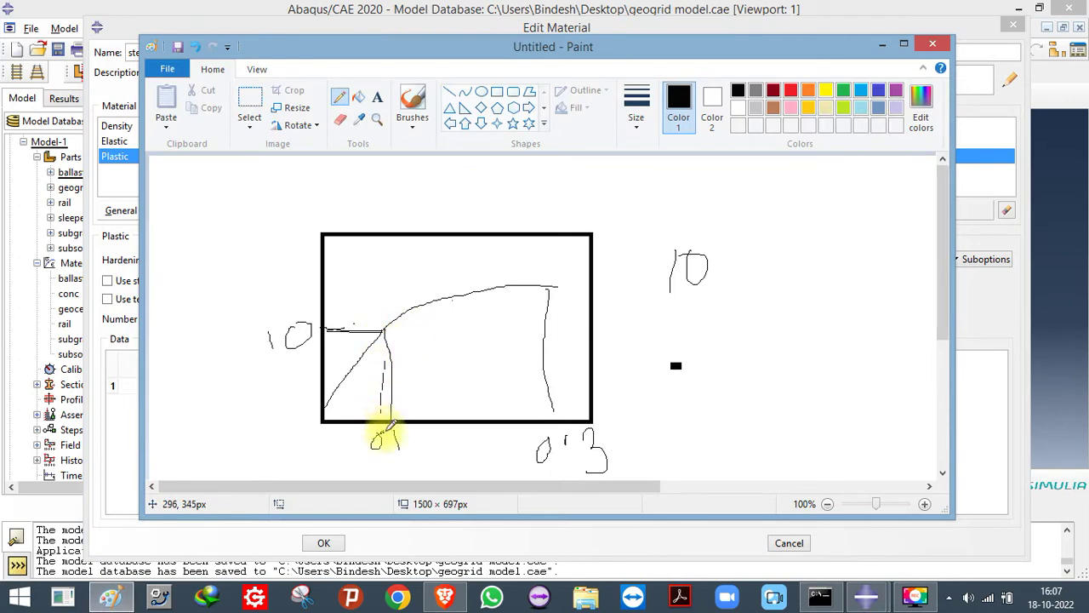
left_click(111, 595)
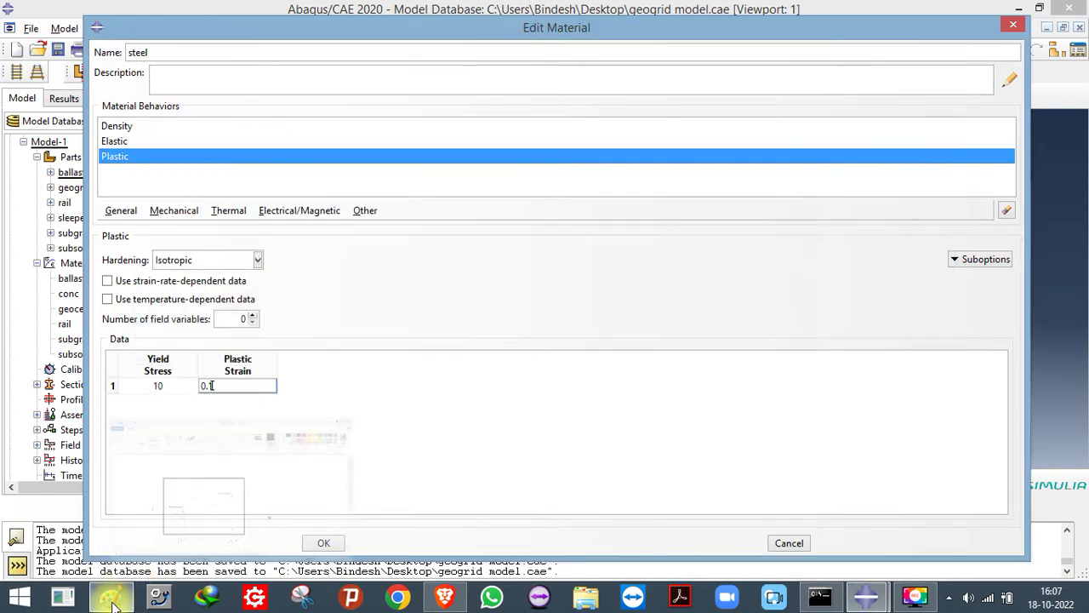
double_click(209, 385)
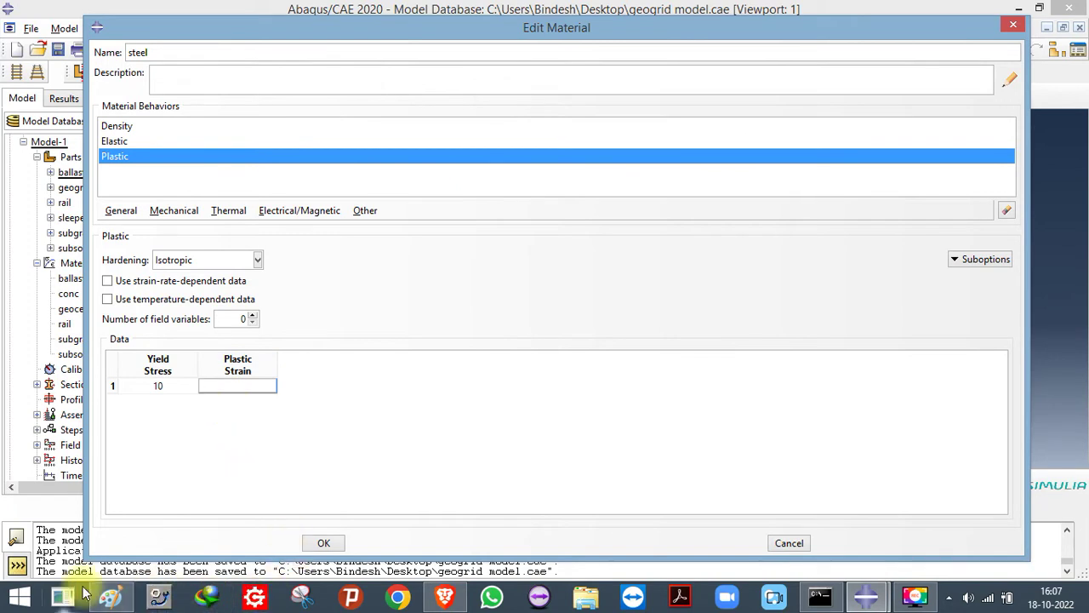
In Paint, underline the strain range from 0.1 to 0.3, add a mark below 0.1, and write an arrow to 0.2 beside 0.3
left_click(110, 596)
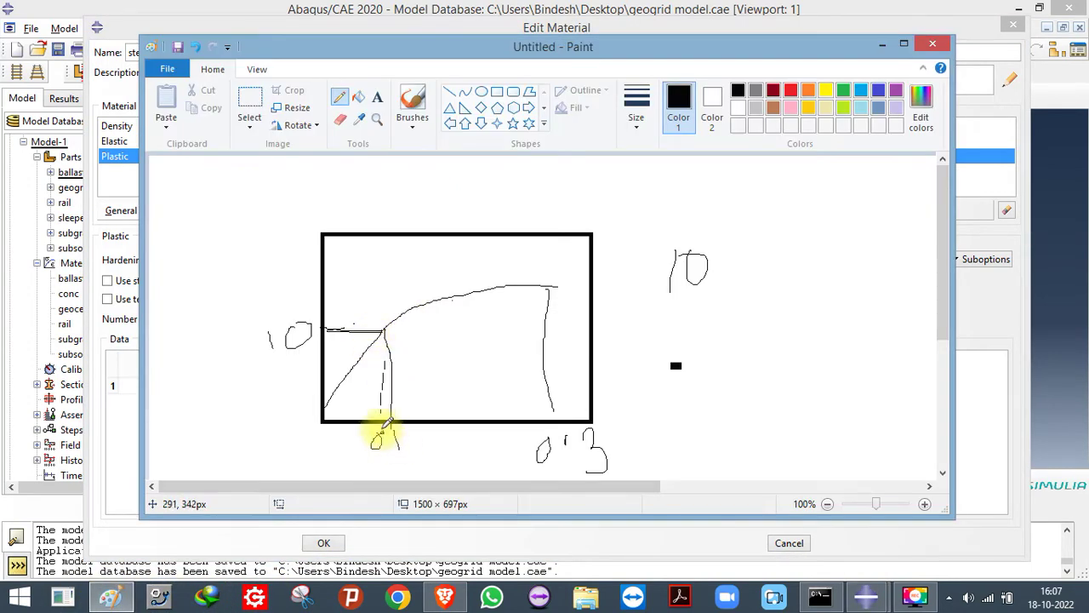
left_click_drag(391, 417, 393, 343)
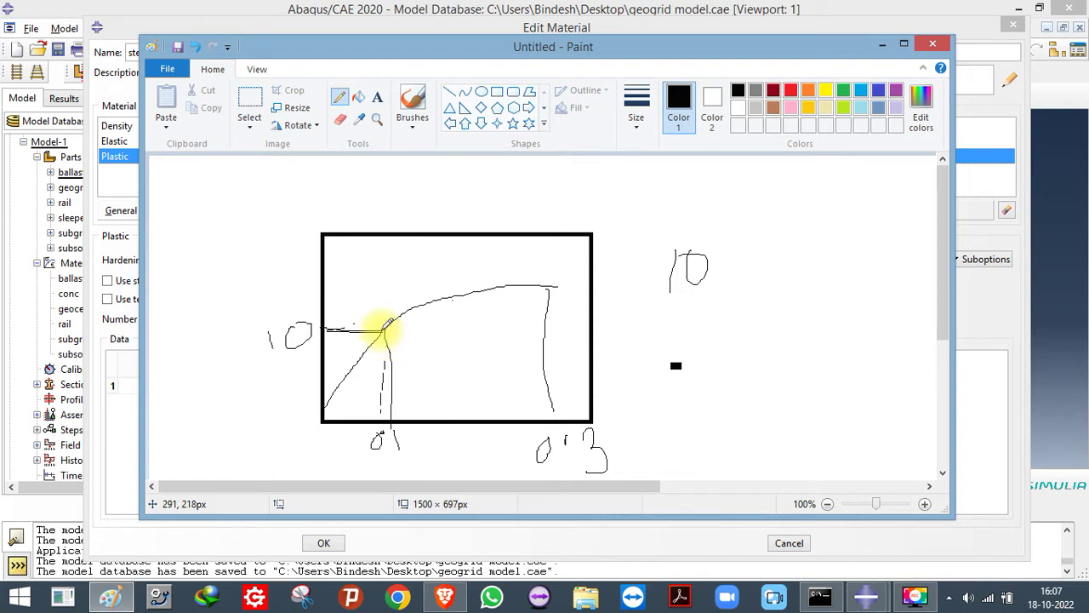
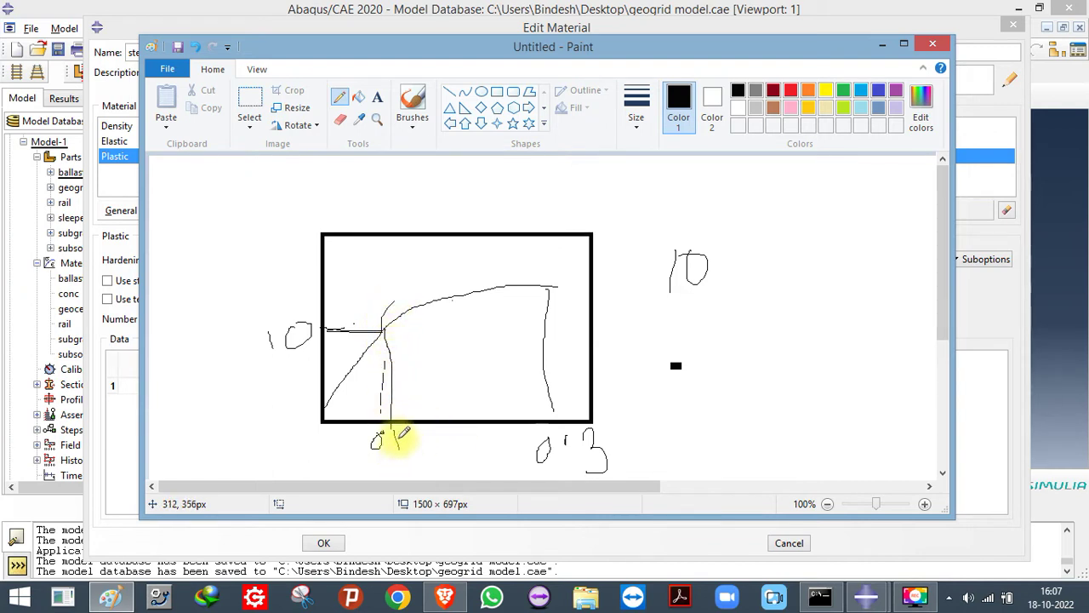
left_click_drag(427, 422, 548, 430)
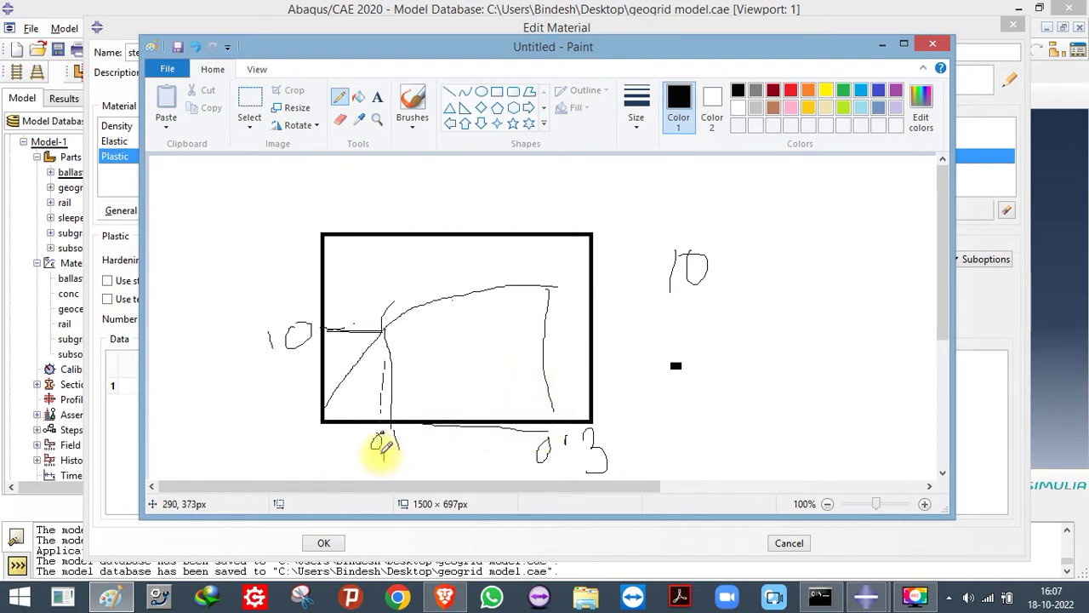
mouse_move(393, 479)
left_mouse_down()
mouse_move(393, 468)
mouse_move(406, 475)
left_mouse_up()
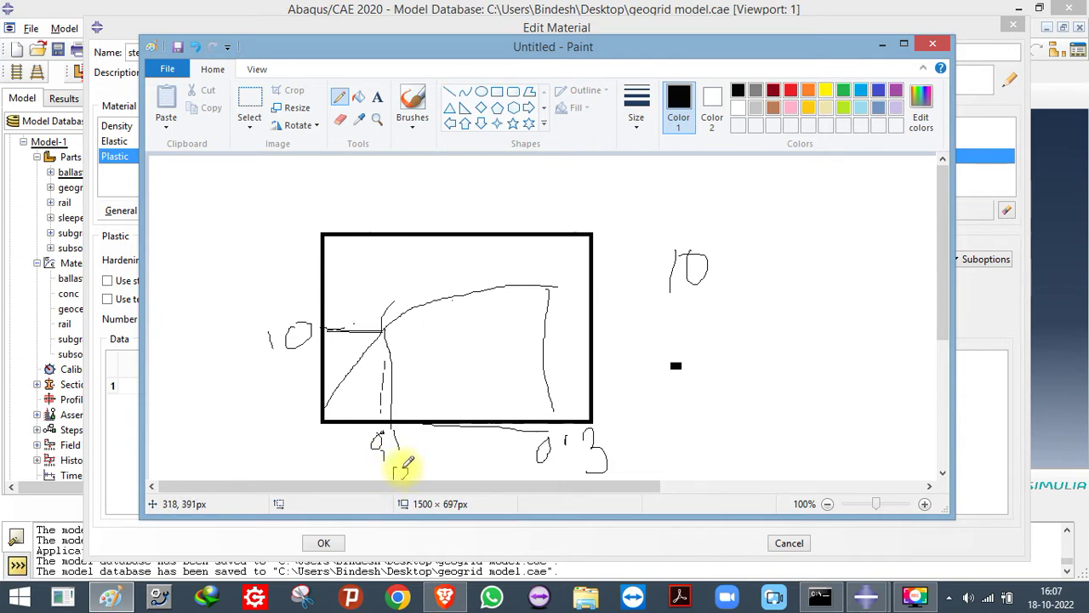
mouse_move(611, 445)
left_mouse_down()
mouse_move(622, 424)
mouse_move(643, 438)
mouse_move(627, 466)
left_mouse_up()
mouse_move(682, 417)
left_mouse_down()
mouse_move(670, 441)
mouse_move(684, 416)
mouse_move(722, 406)
mouse_move(766, 416)
left_mouse_up()
left_click(699, 418)
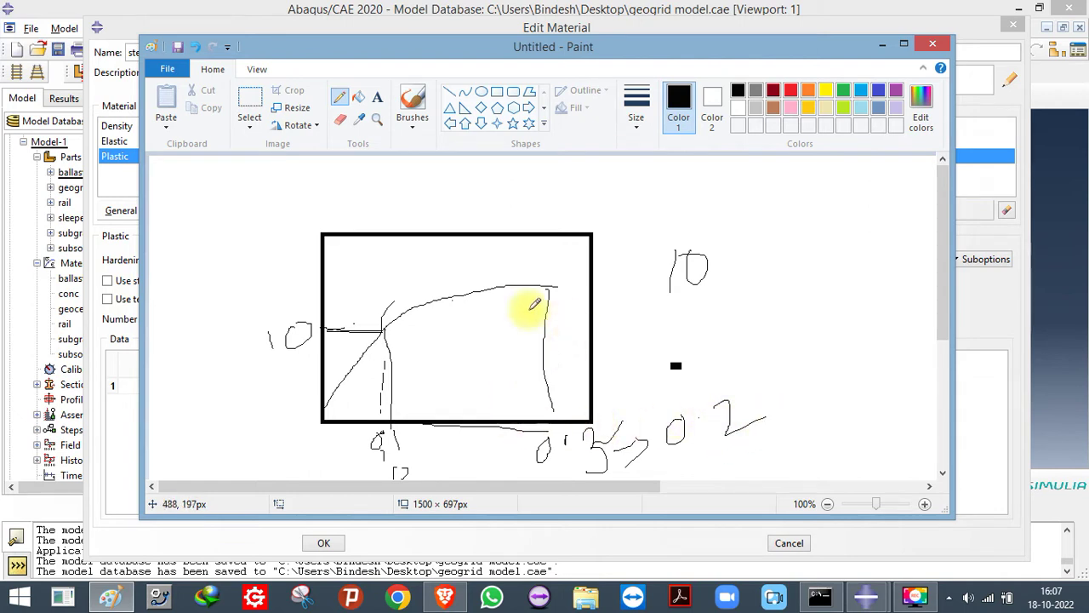
In Paint, project the curve's peak onto the stress axis and label its stress 20
left_click_drag(552, 291, 299, 277)
mouse_move(221, 262)
left_mouse_down()
mouse_move(251, 290)
mouse_move(289, 288)
left_mouse_up()
mouse_move(284, 249)
left_mouse_down()
mouse_move(275, 260)
mouse_move(284, 248)
left_mouse_up()
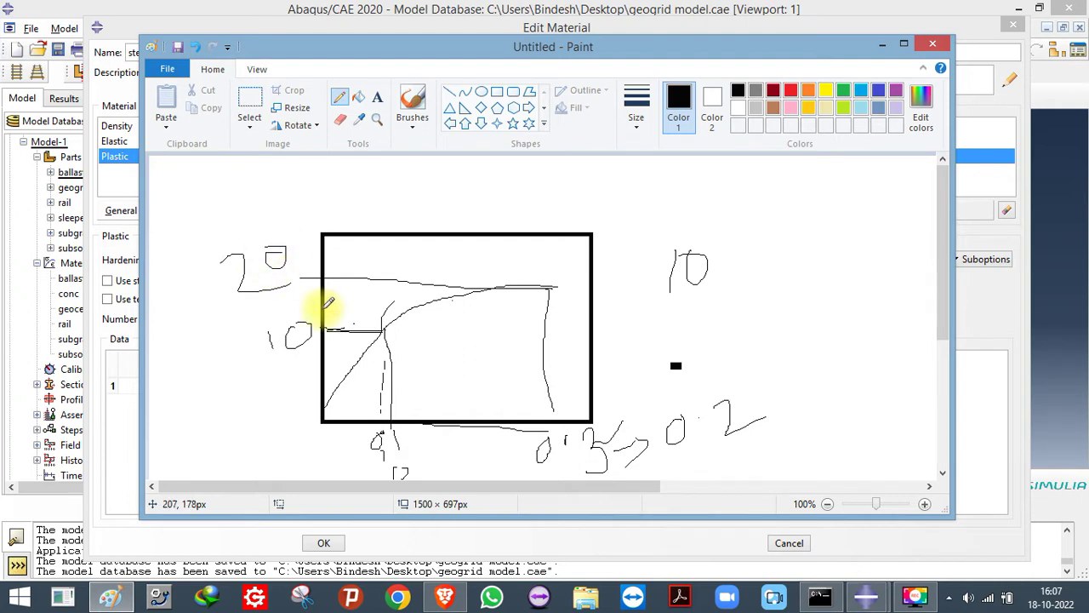
Retrace the yield and peak projections and write the stress and plastic strain pairs 10 – 0 and 20 – 0.2 beside the diagram
mouse_move(313, 337)
left_mouse_down()
mouse_move(383, 331)
mouse_move(384, 417)
left_mouse_up()
mouse_move(742, 253)
left_mouse_down()
mouse_move(774, 248)
mouse_move(783, 236)
mouse_move(772, 236)
left_mouse_up()
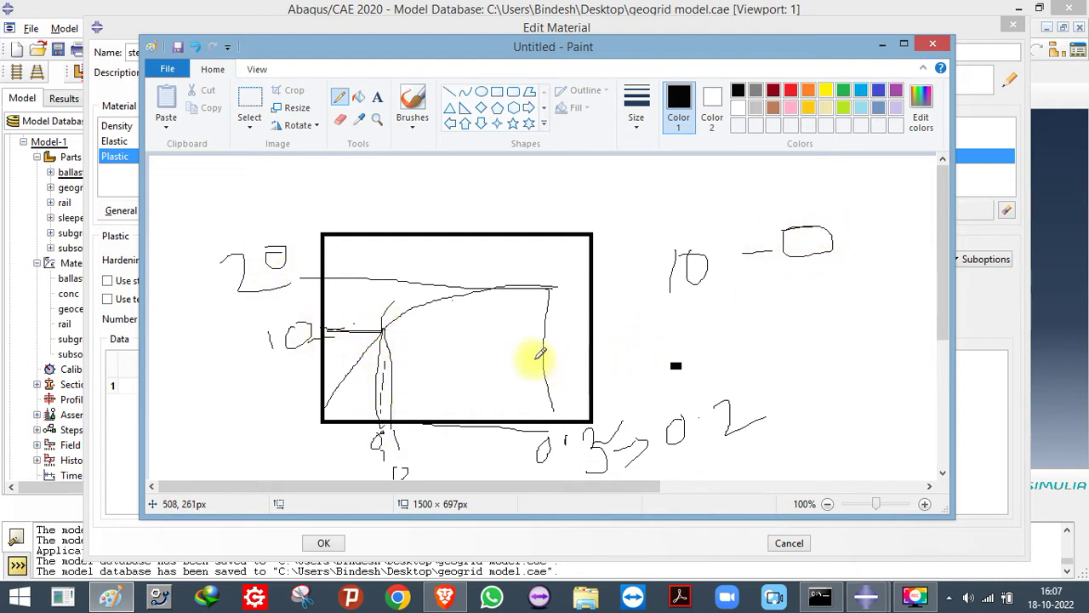
left_click_drag(270, 269, 373, 270)
mouse_move(660, 315)
left_mouse_down()
mouse_move(680, 338)
mouse_move(717, 328)
mouse_move(710, 319)
mouse_move(726, 303)
mouse_move(793, 320)
mouse_move(805, 304)
mouse_move(881, 324)
left_mouse_up()
left_click(834, 304)
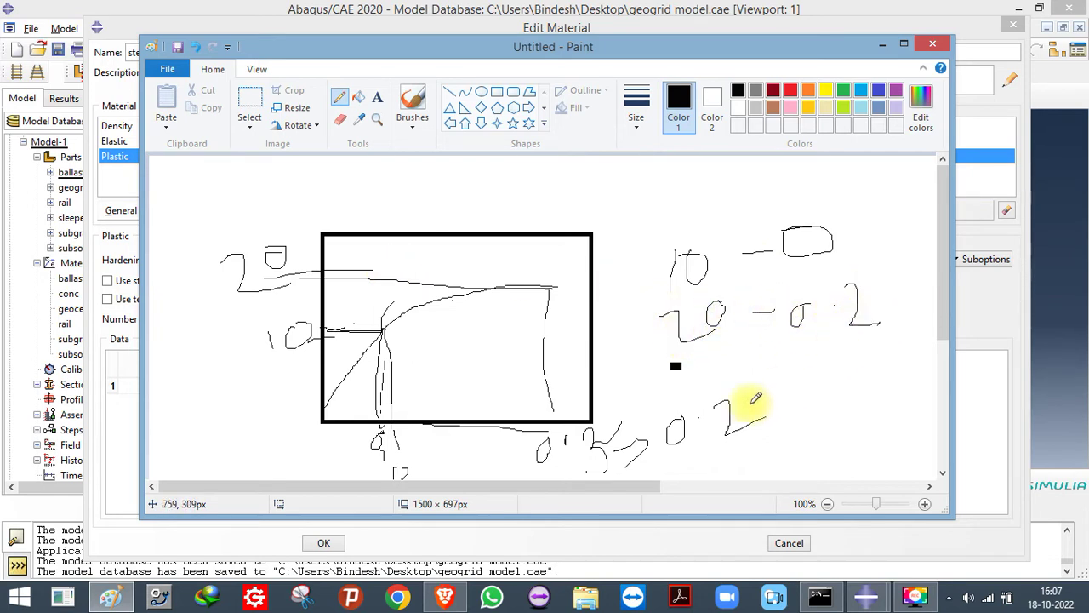
Switch to Abaqus and clear the yield stress value in the first Plastic data row
mouse_move(859, 596)
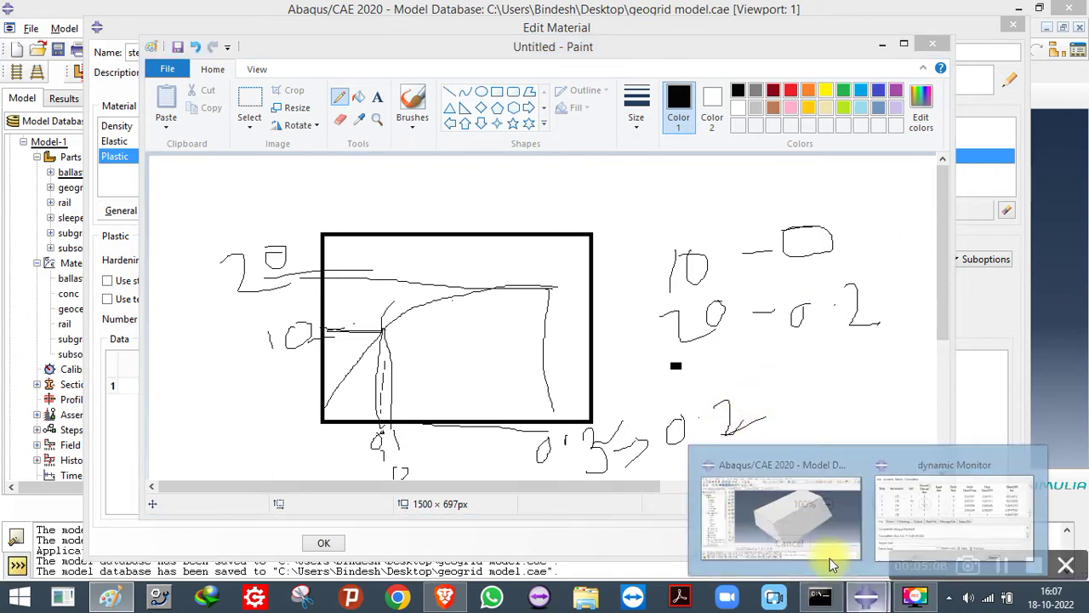
left_click(712, 506)
left_click(171, 392)
left_click(236, 393)
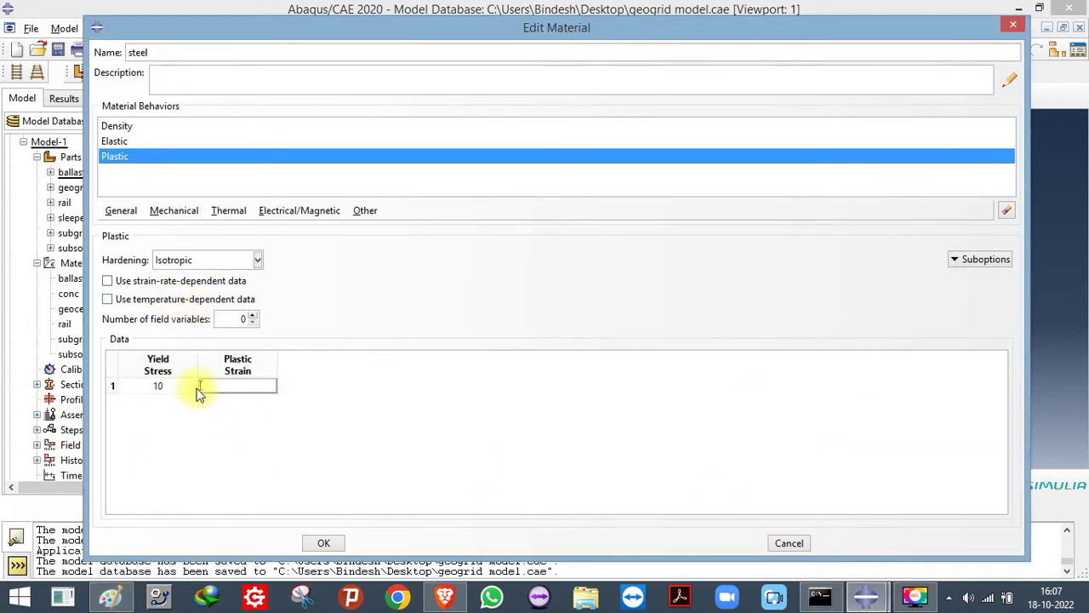
left_click(153, 393)
key("BackSpace")
In Paint, retrace the yield point down to the strain axis and underline the strain range up to 0.3, then return to Abaqus
mouse_move(867, 596)
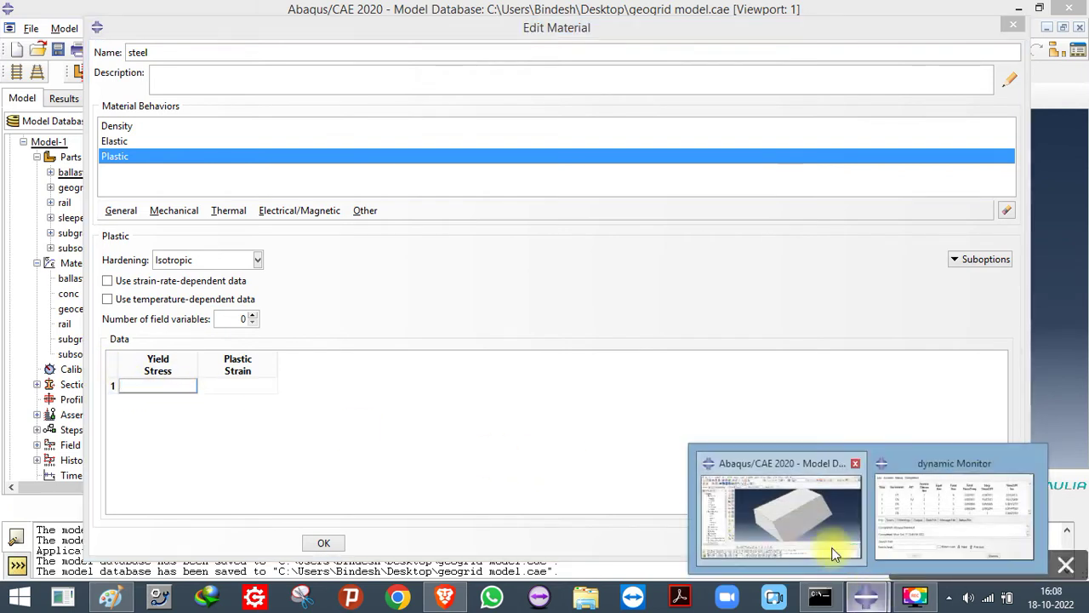
left_click(111, 596)
mouse_move(385, 330)
left_mouse_down()
mouse_move(383, 430)
mouse_move(388, 366)
mouse_move(388, 414)
mouse_move(377, 433)
mouse_move(572, 460)
left_mouse_up()
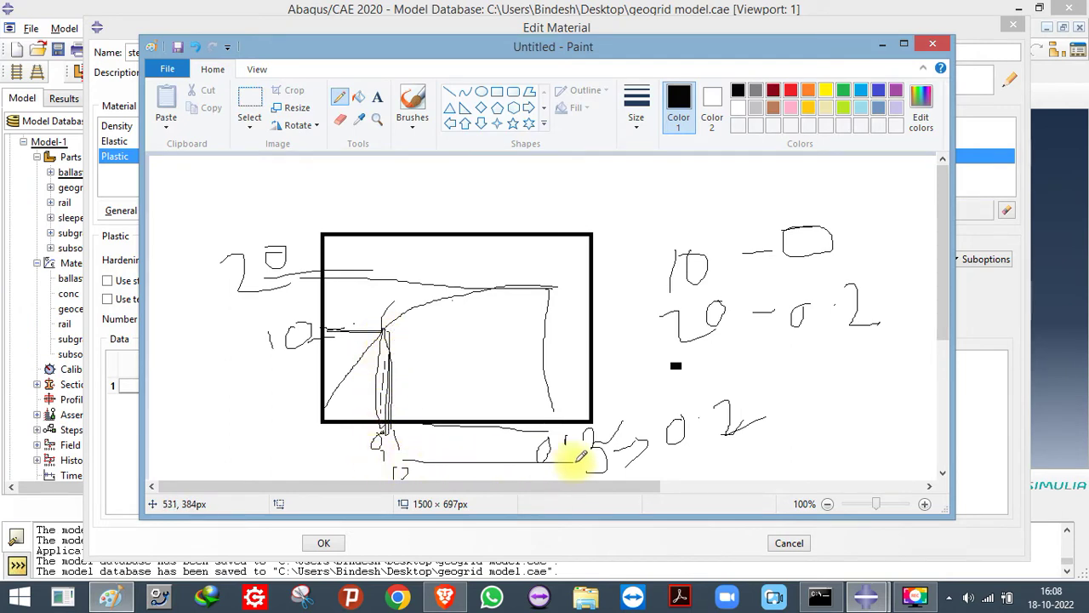
mouse_move(866, 598)
left_click(763, 526)
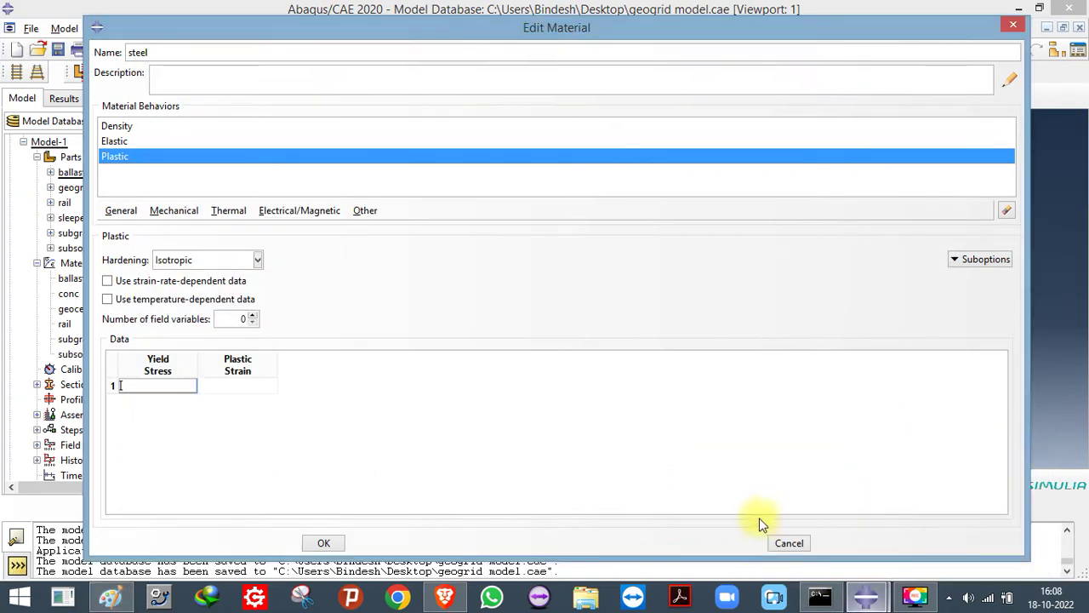
Examine the mechanical and thermal behavior options available for the steel material
left_click(174, 212)
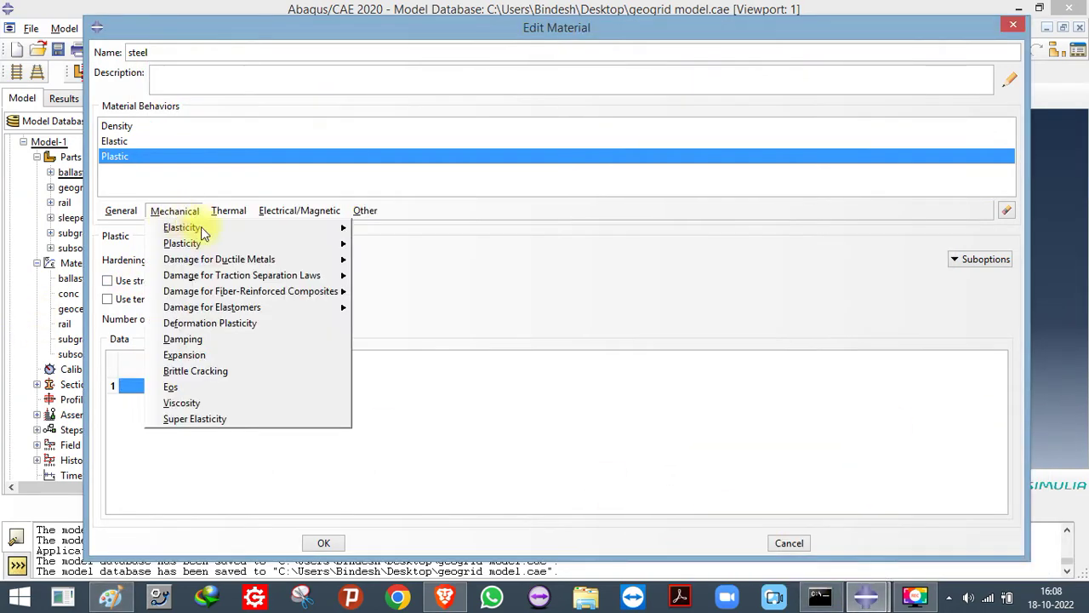
mouse_move(261, 265)
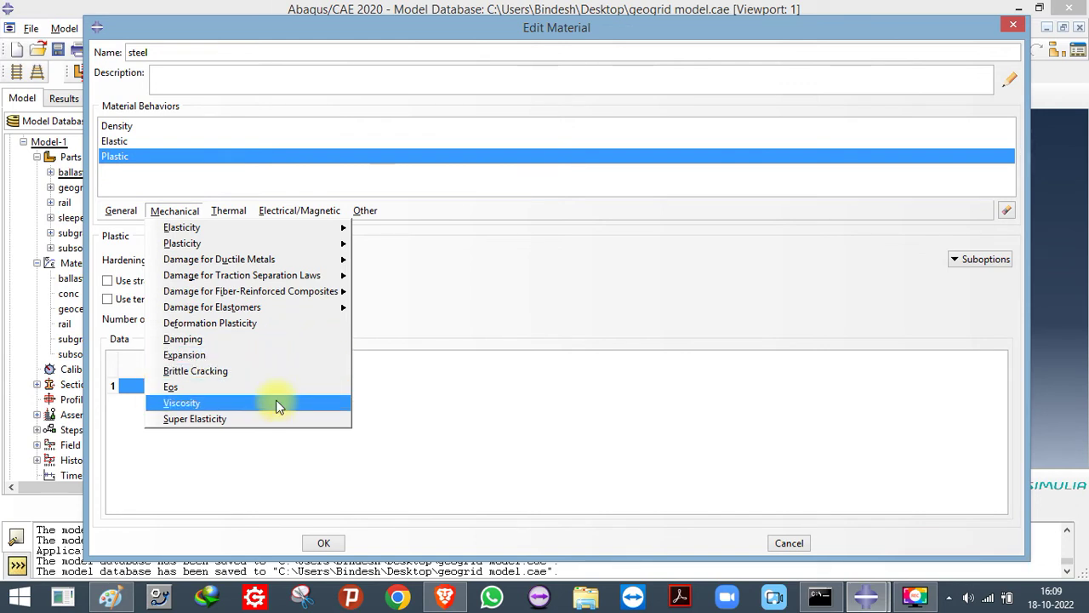
left_click(236, 220)
left_click(236, 219)
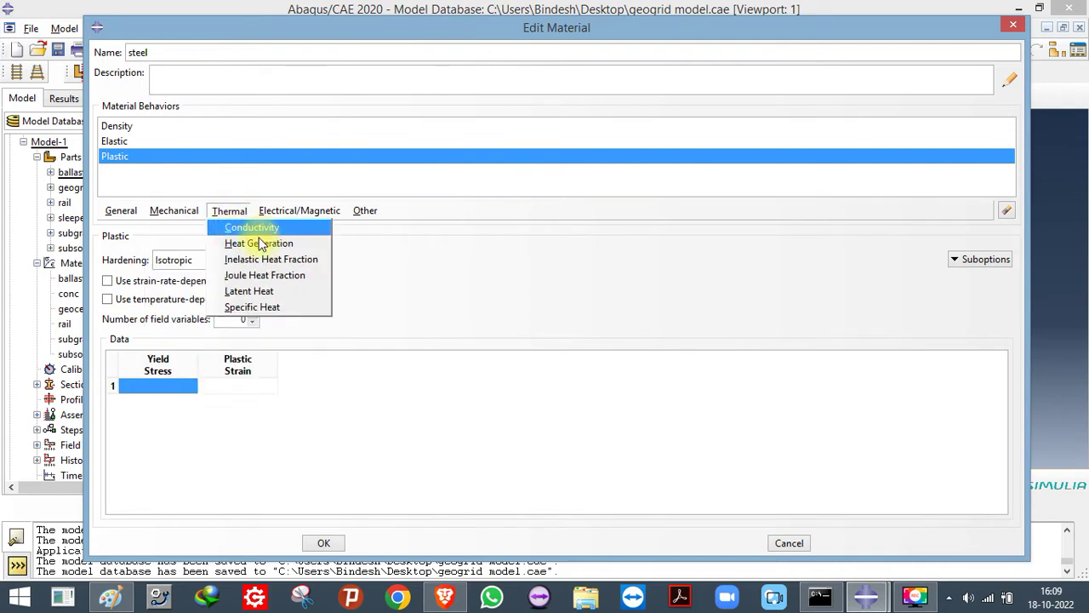
left_click(183, 220)
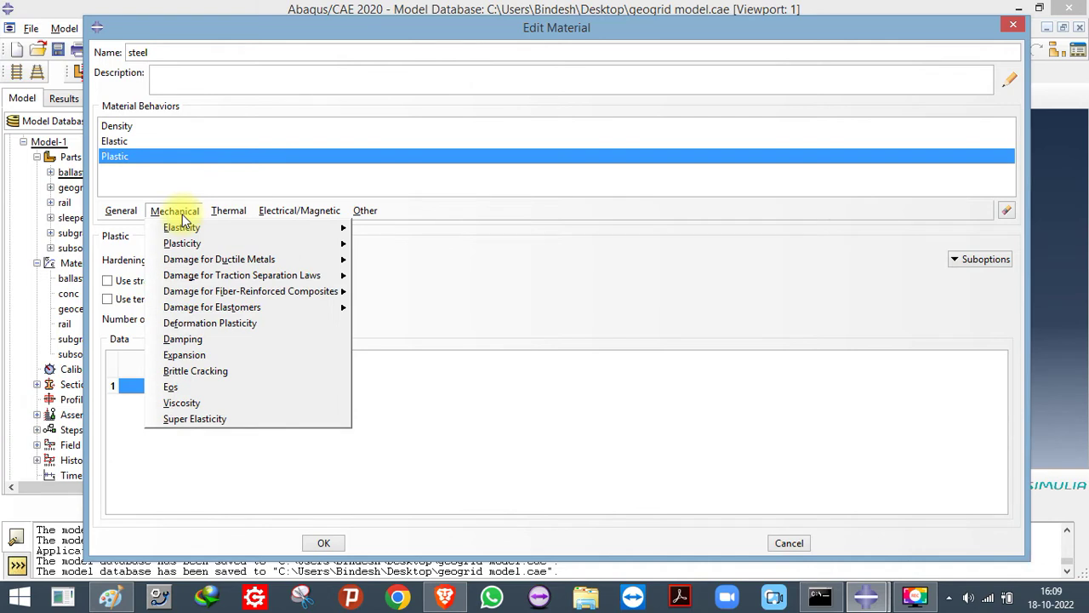
Review the steel material's Density, Elastic and Plastic definitions, and close the material without saving it
left_click(145, 144)
left_click(155, 125)
left_click(150, 142)
left_click(151, 158)
left_click(163, 127)
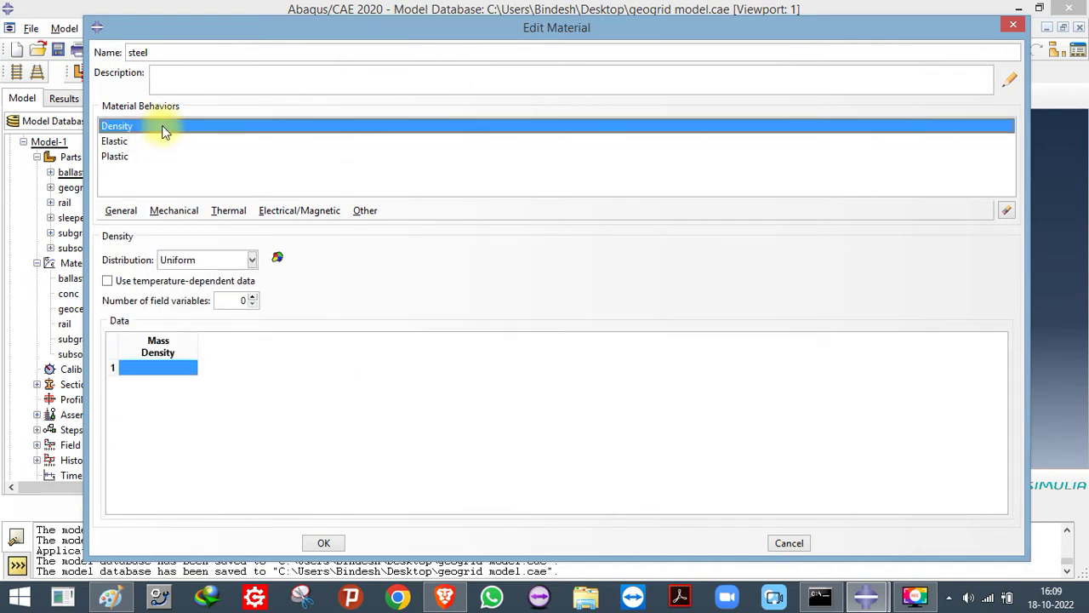
left_click(154, 142)
left_click(150, 127)
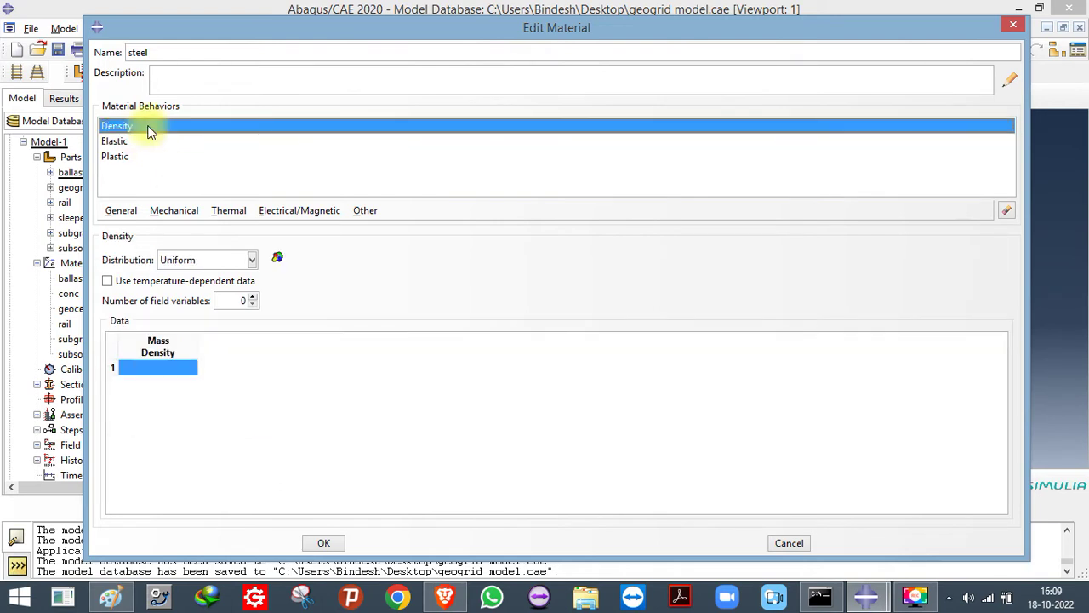
left_click(164, 141)
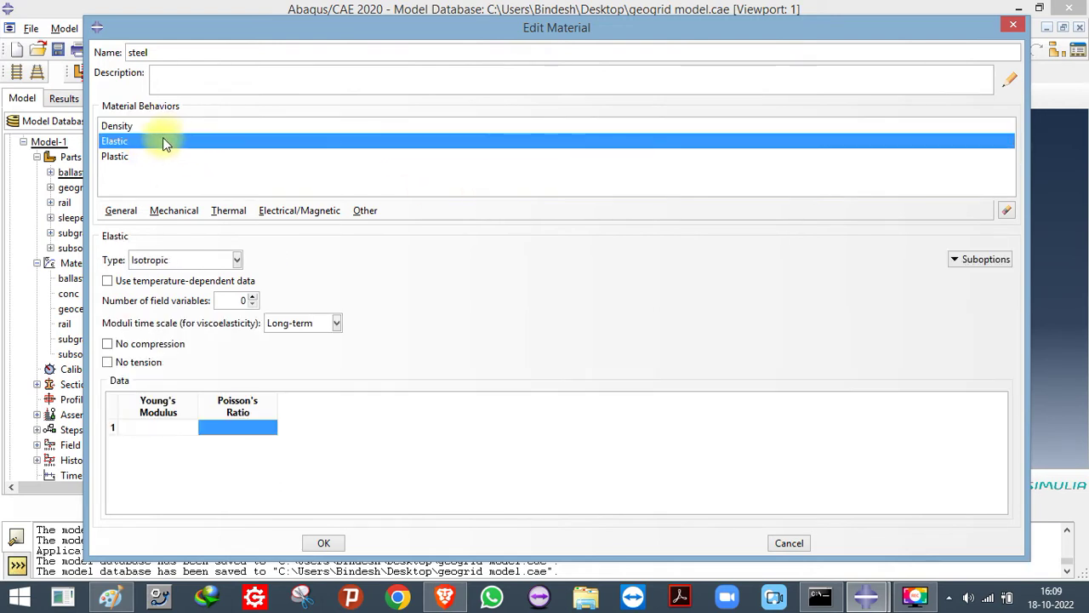
left_click(1012, 24)
left_click(551, 320)
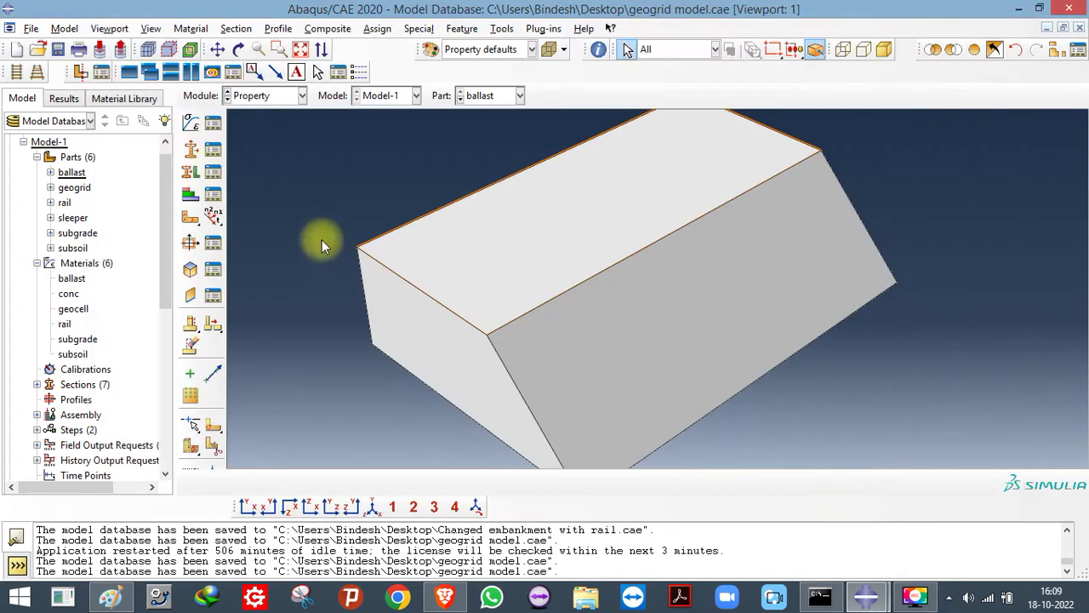
Open the existing ballast material for editing and add Mohr Coulomb Plasticity to it
left_click(211, 130)
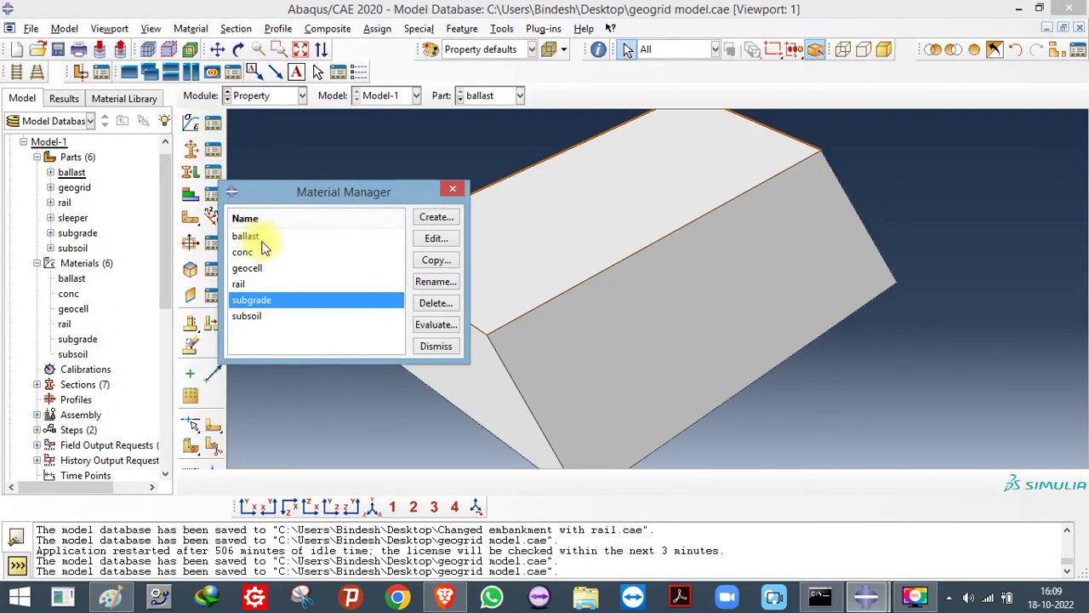
left_click(260, 236)
left_click(417, 244)
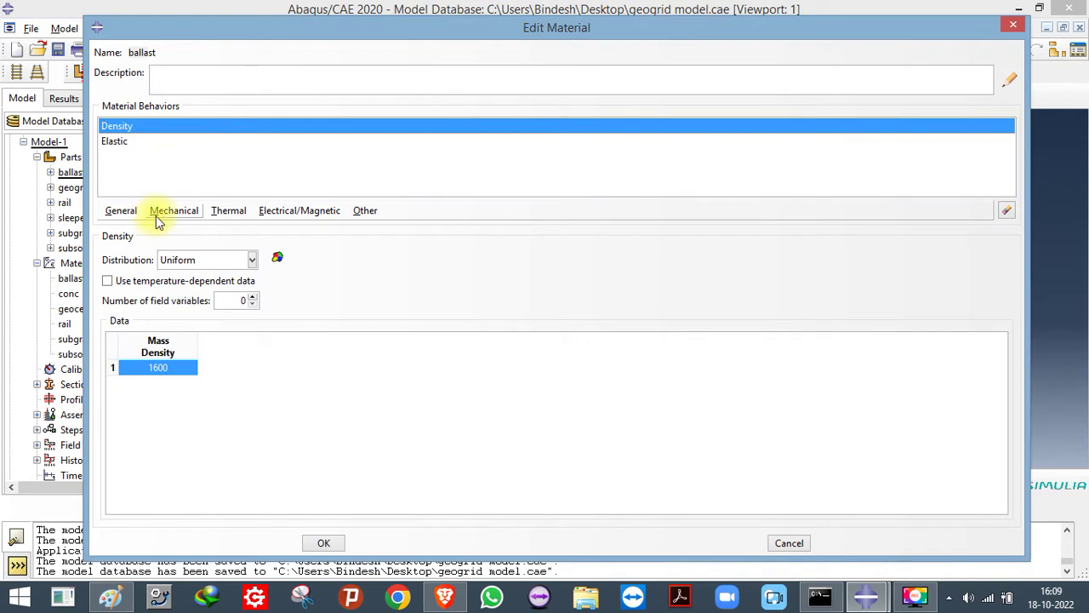
left_click(175, 213)
mouse_move(279, 242)
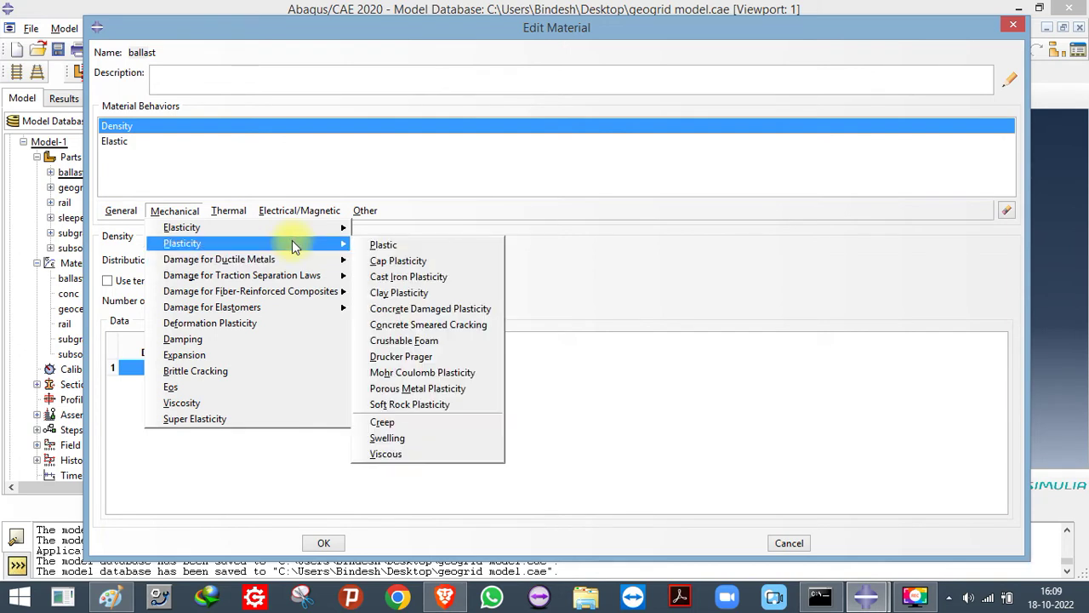
left_click(423, 372)
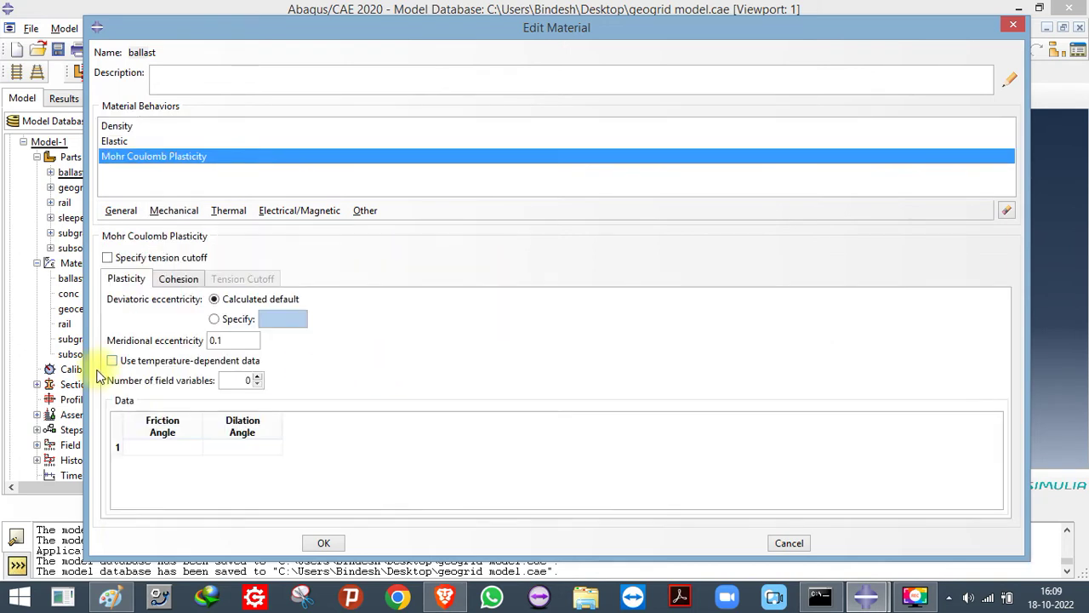
Check the friction angle, dilation angle and cohesion inputs of Mohr Coulomb Plasticity, and delete that behavior from the ballast material
left_click(170, 447)
left_click(244, 447)
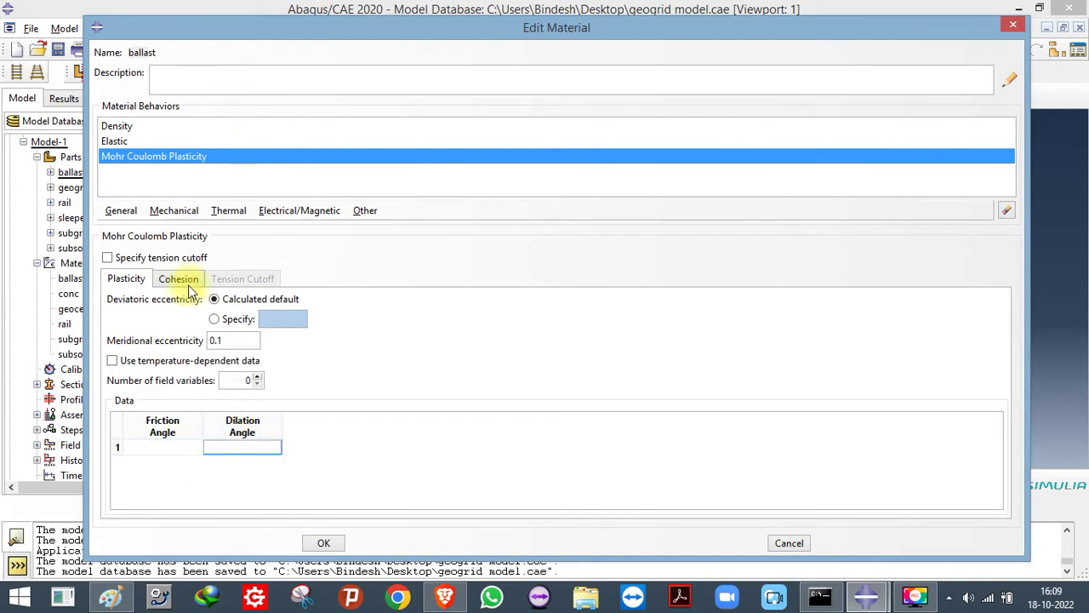
left_click(178, 278)
left_click(156, 384)
left_click(244, 386)
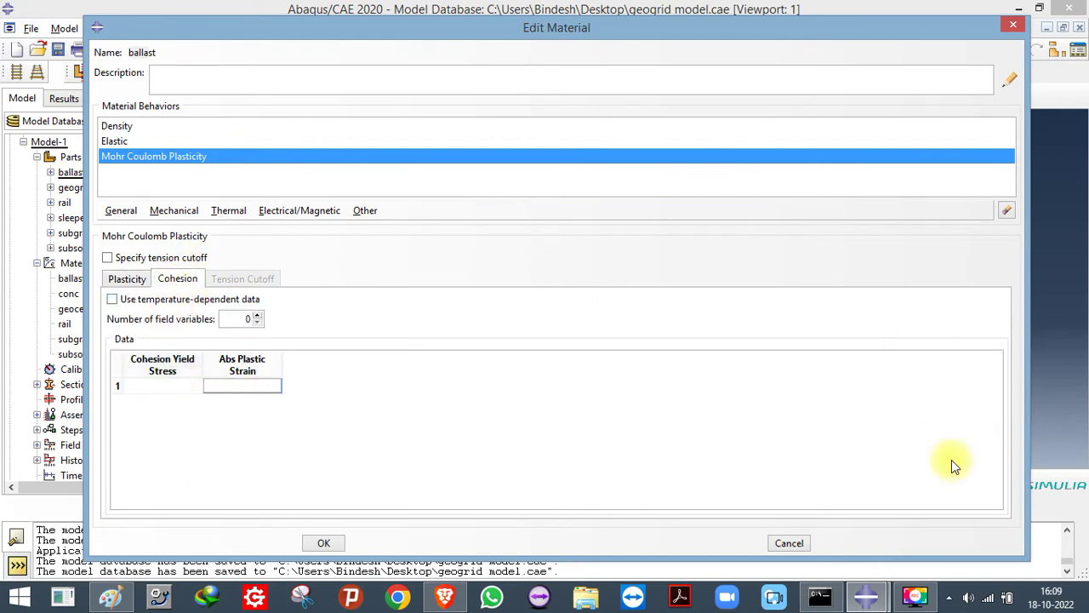
left_click(1007, 211)
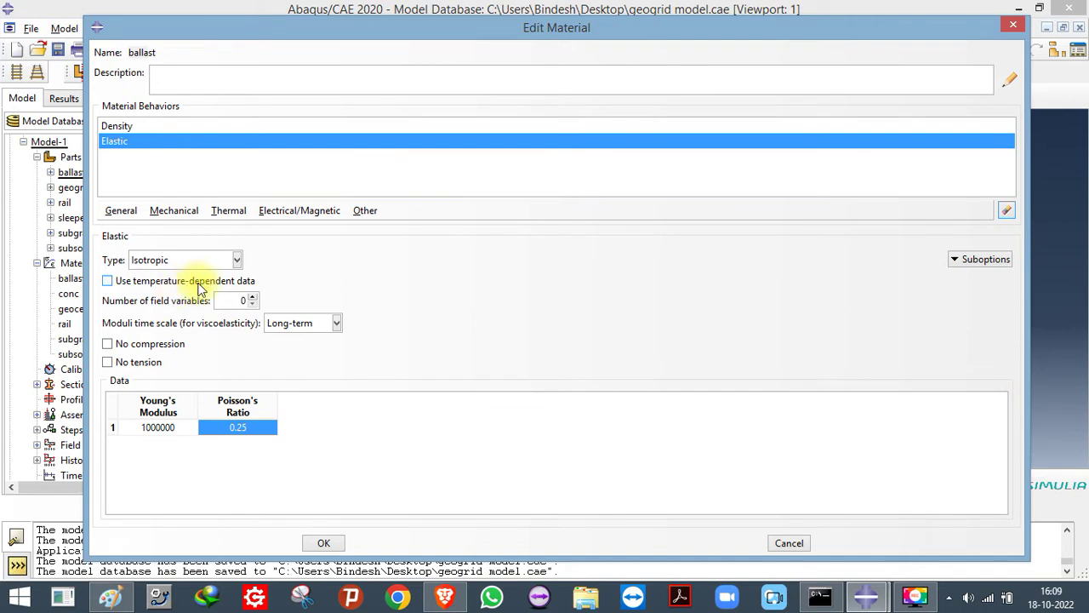
Review the elasticity types available for the ballast material, and close the material and the Material Manager without changes
left_click(197, 262)
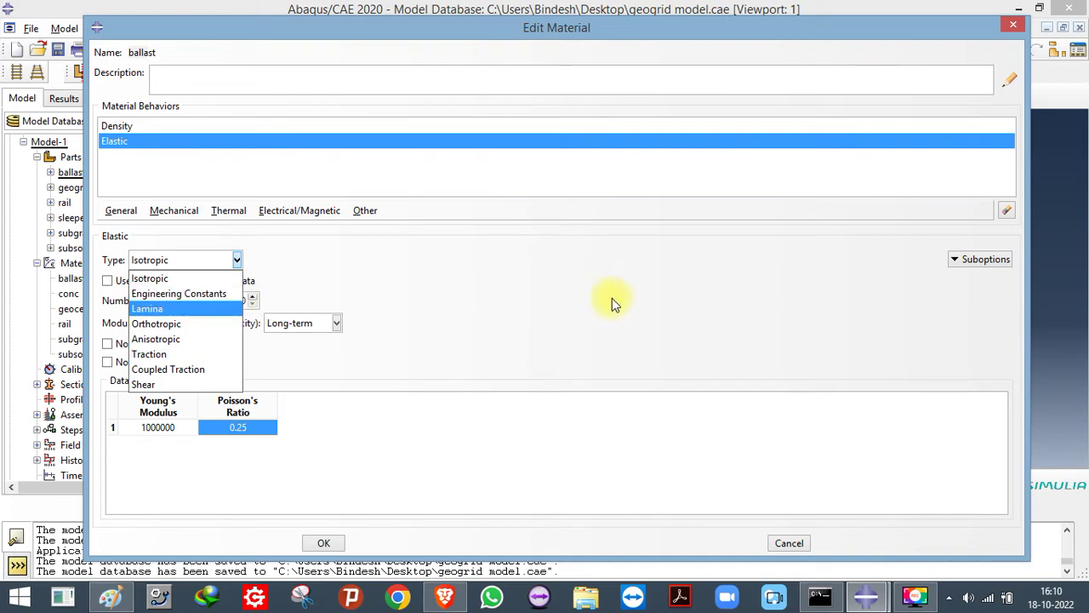
left_click(822, 165)
left_click(1013, 24)
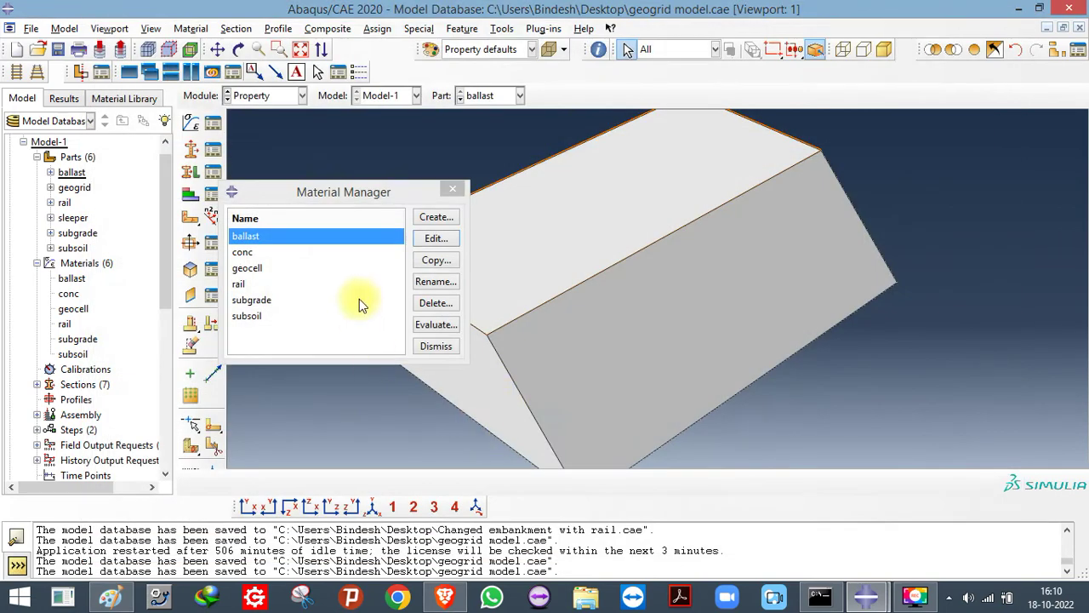
left_click(452, 189)
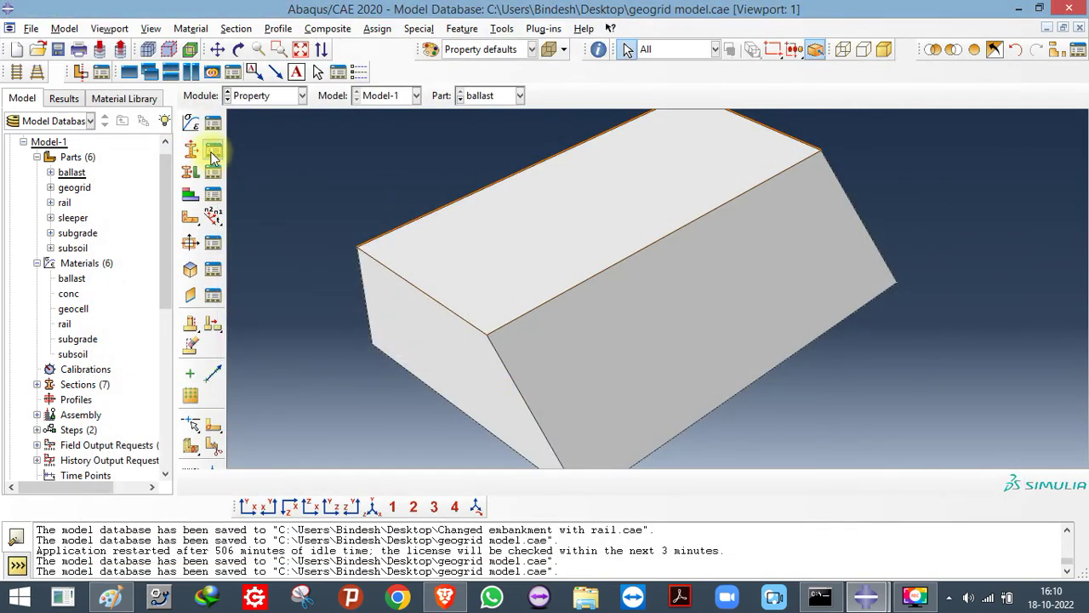
left_click(213, 154)
left_click(411, 62)
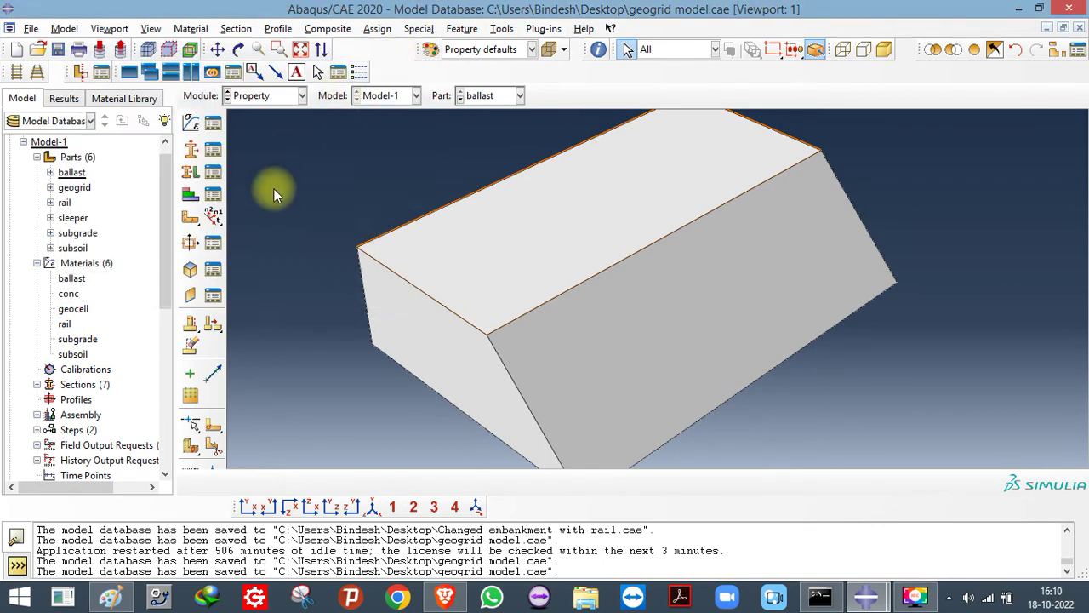
scroll(367, 232, "up", 3)
scroll(384, 223, "down", 4)
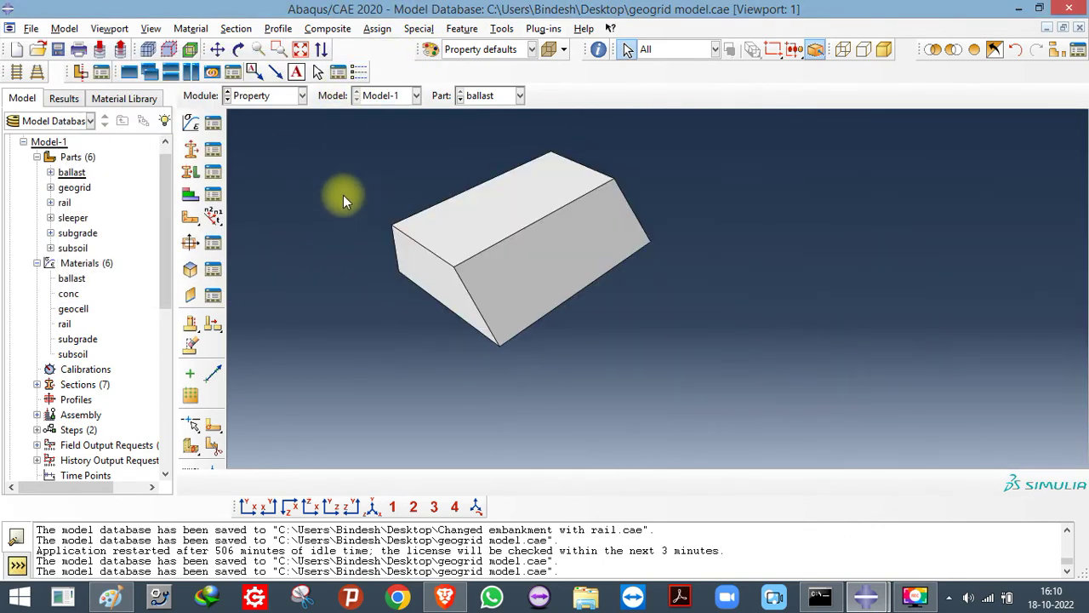
Set up a solid homogeneous section with the ballast material, try the plane stress/strain thickness option, and discard the section
left_click(189, 151)
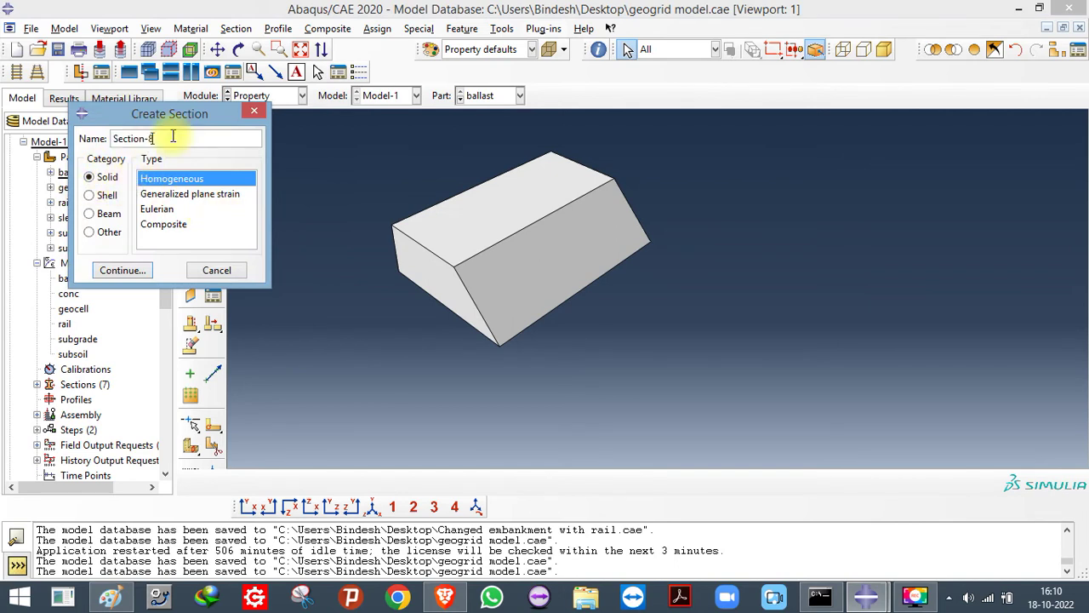
left_click(118, 270)
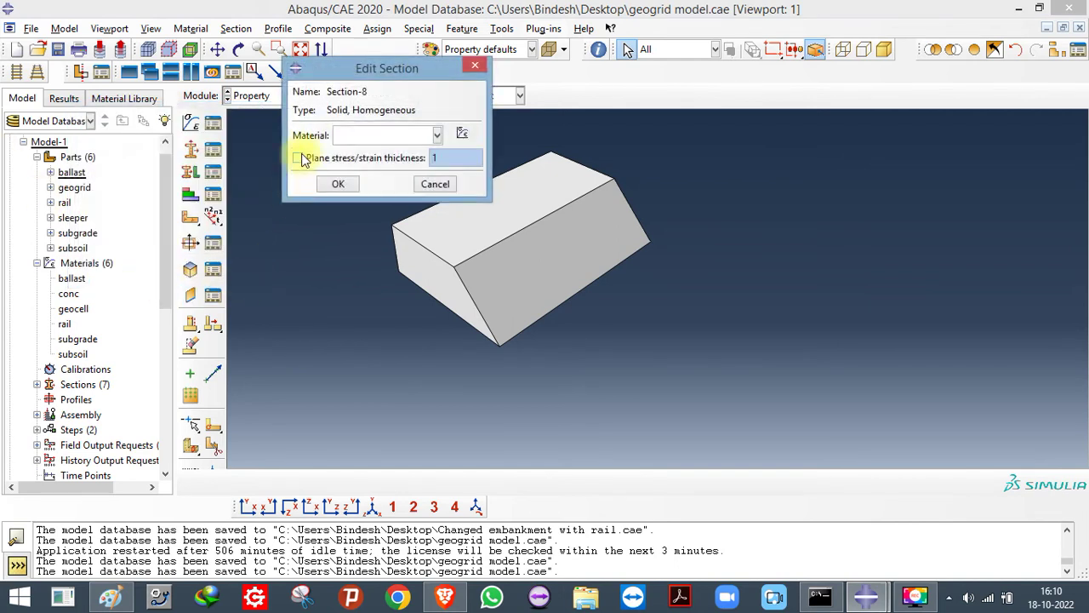
left_click(437, 134)
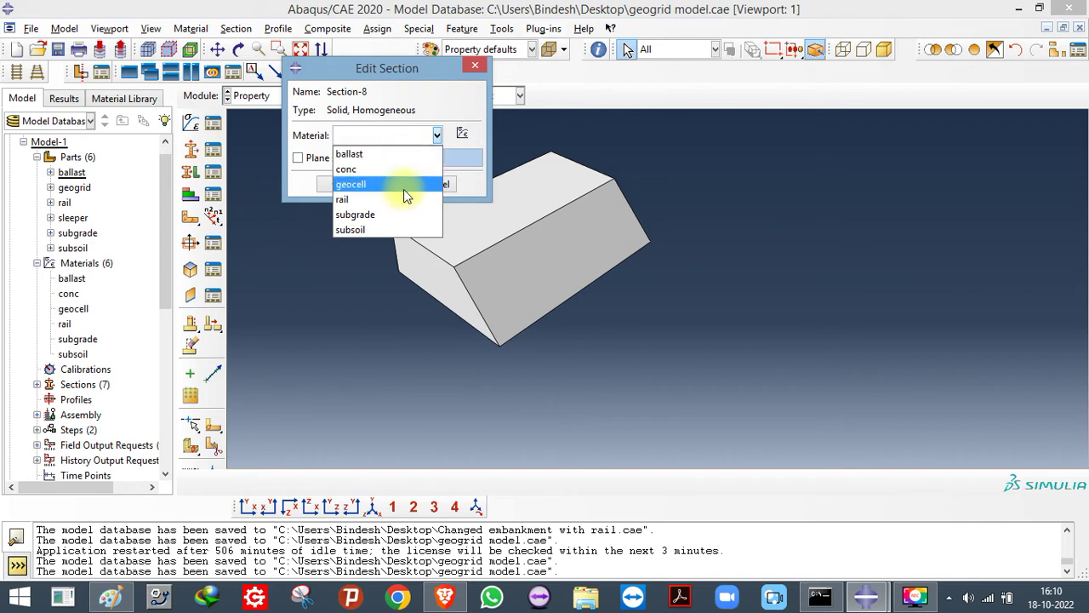
left_click(411, 155)
left_click(356, 159)
left_click(361, 160)
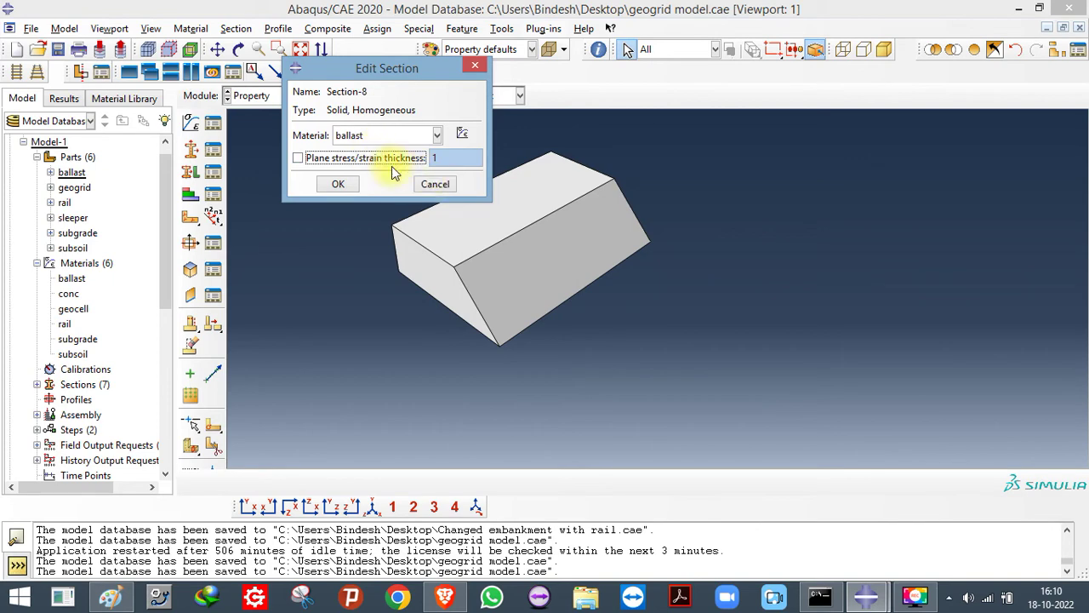
left_click(432, 185)
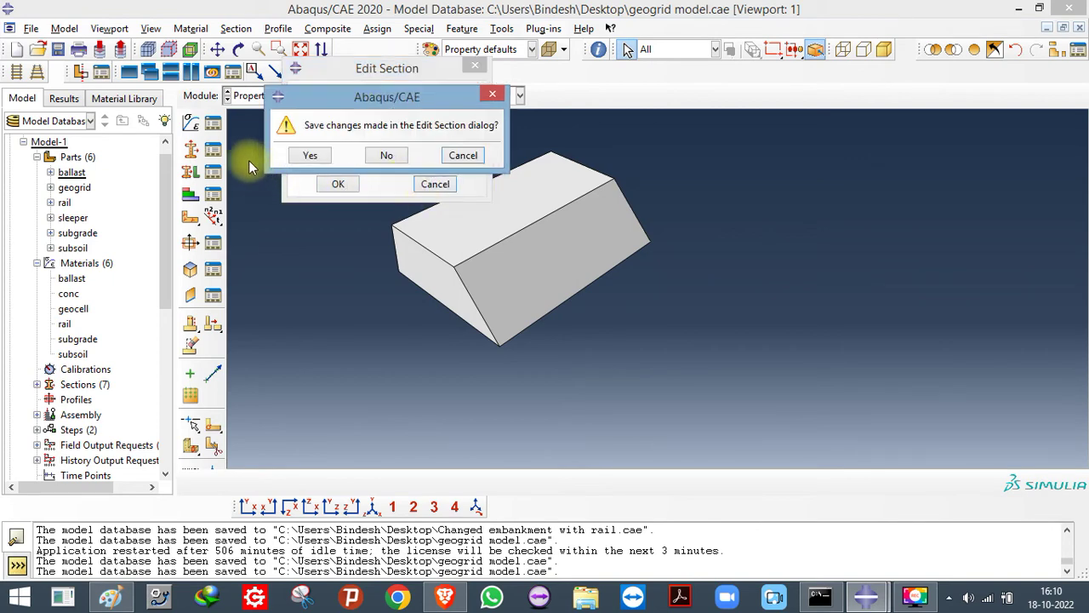
left_click(388, 156)
Review the definition of Section-7 in the Section Manager and close it without changes
left_click(213, 148)
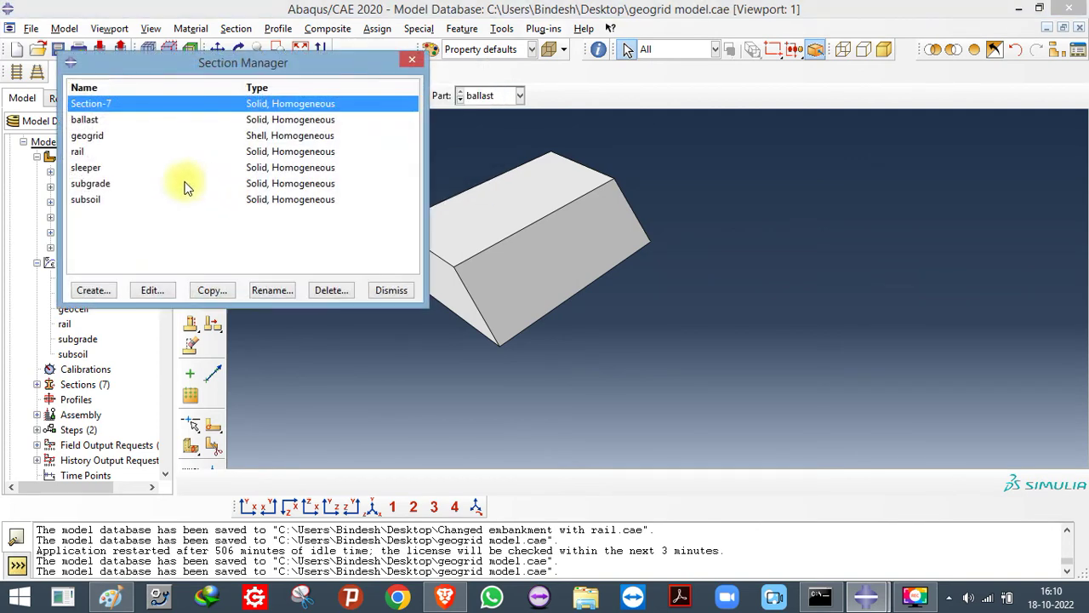
double_click(136, 104)
left_click(436, 182)
left_click(417, 63)
Display the geogrid part, review the shell, beam and truss options for a new section, and discard it
left_click(470, 97)
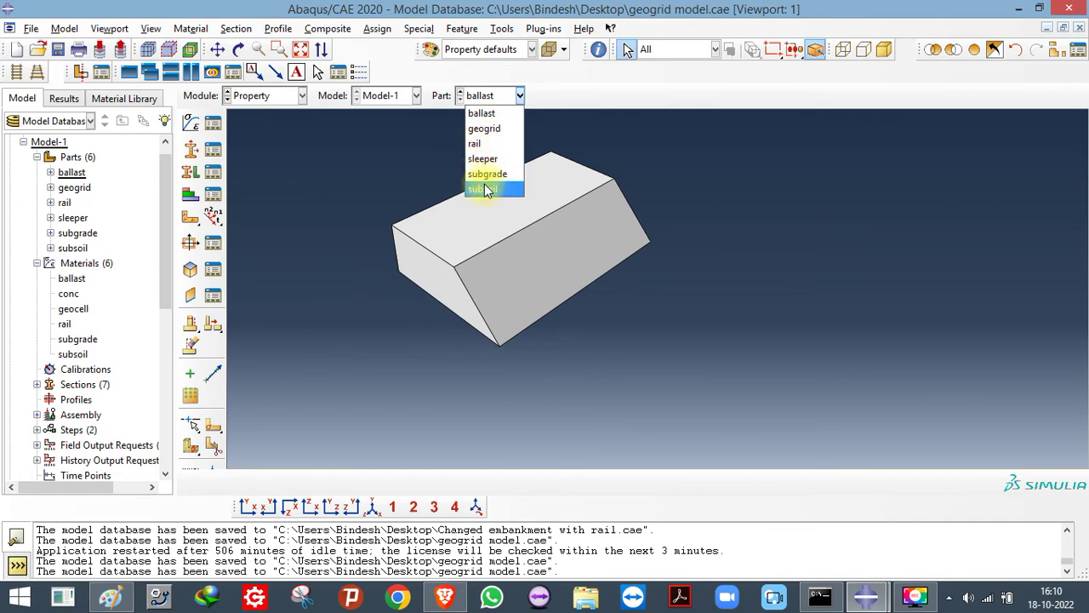
left_click(484, 128)
left_click(190, 171)
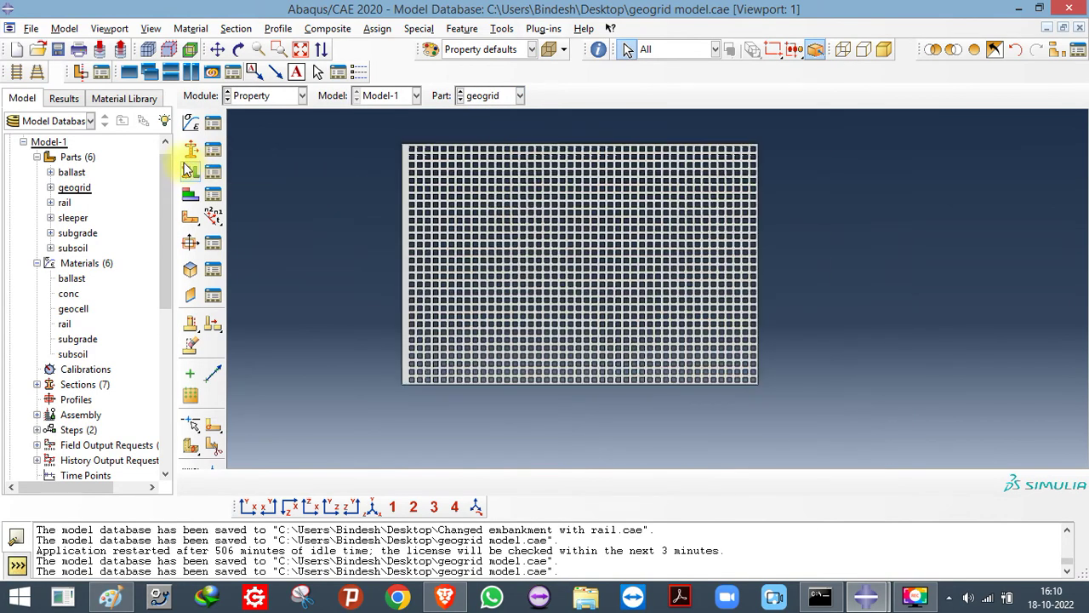
left_click(190, 148)
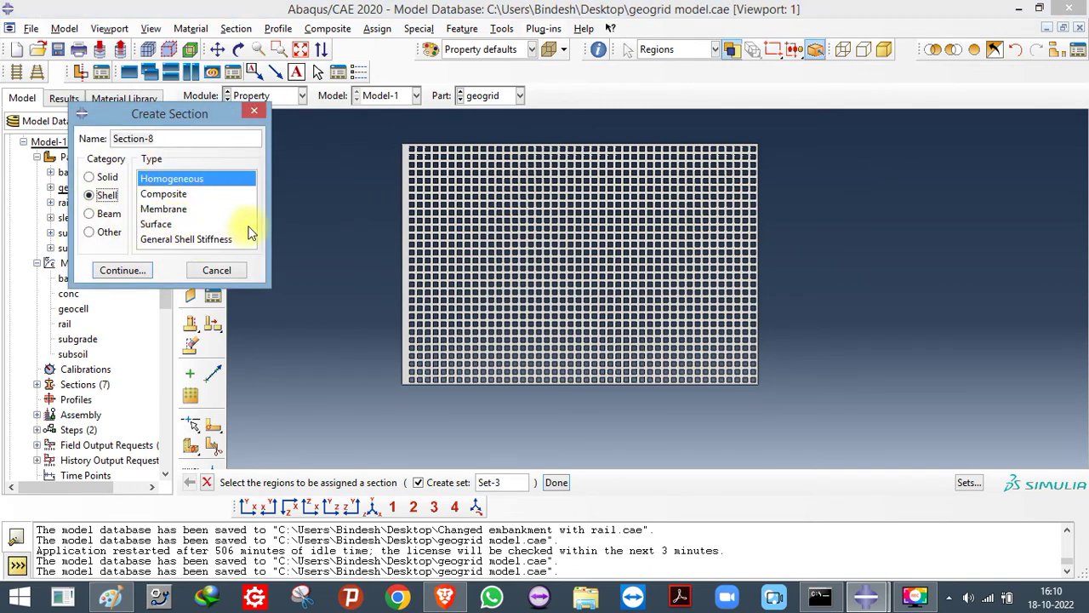
left_click(89, 214)
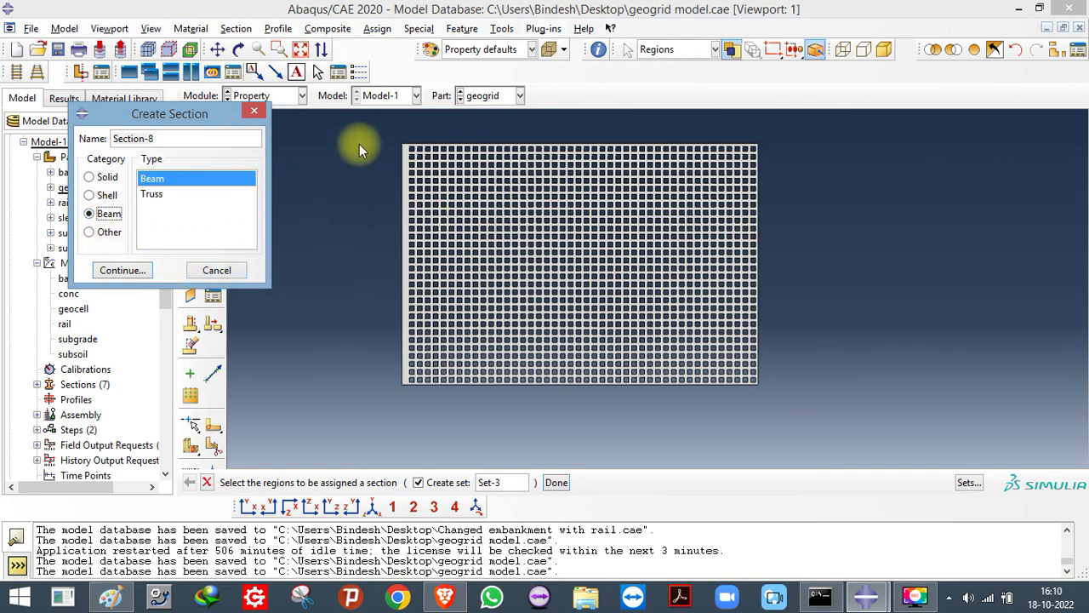
left_click(154, 195)
left_click(218, 271)
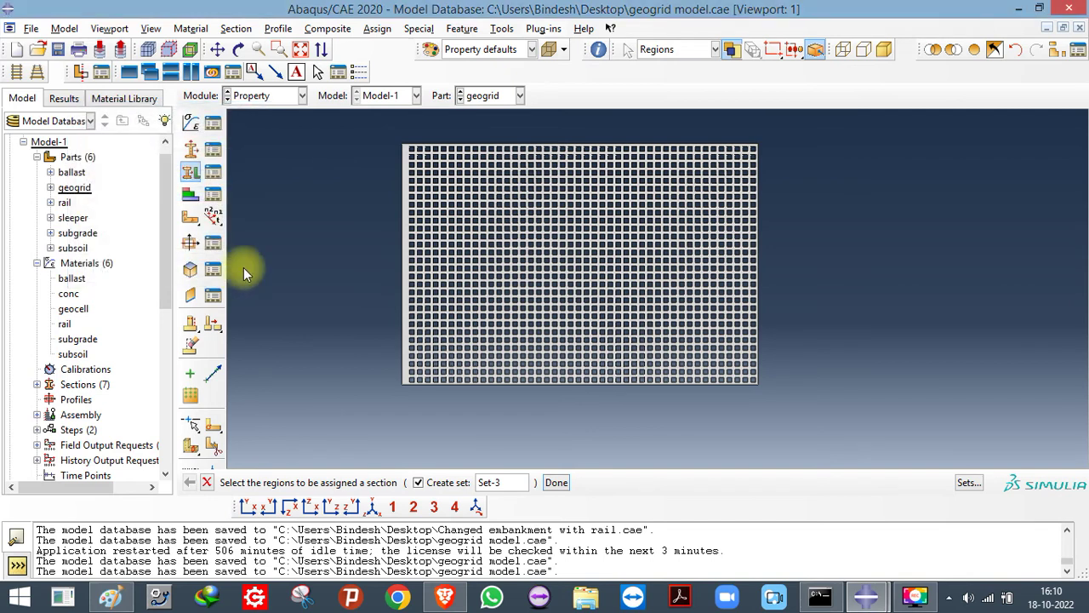
Check the list of existing sections in the Section Manager, close it, and cancel the pending section assignment
left_click(208, 157)
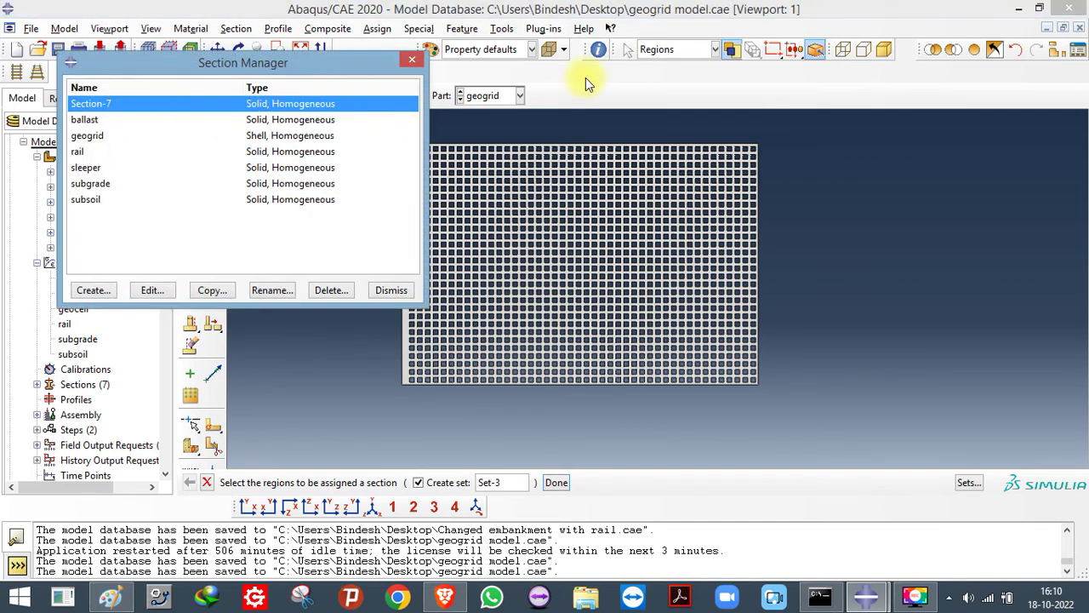
left_click(415, 62)
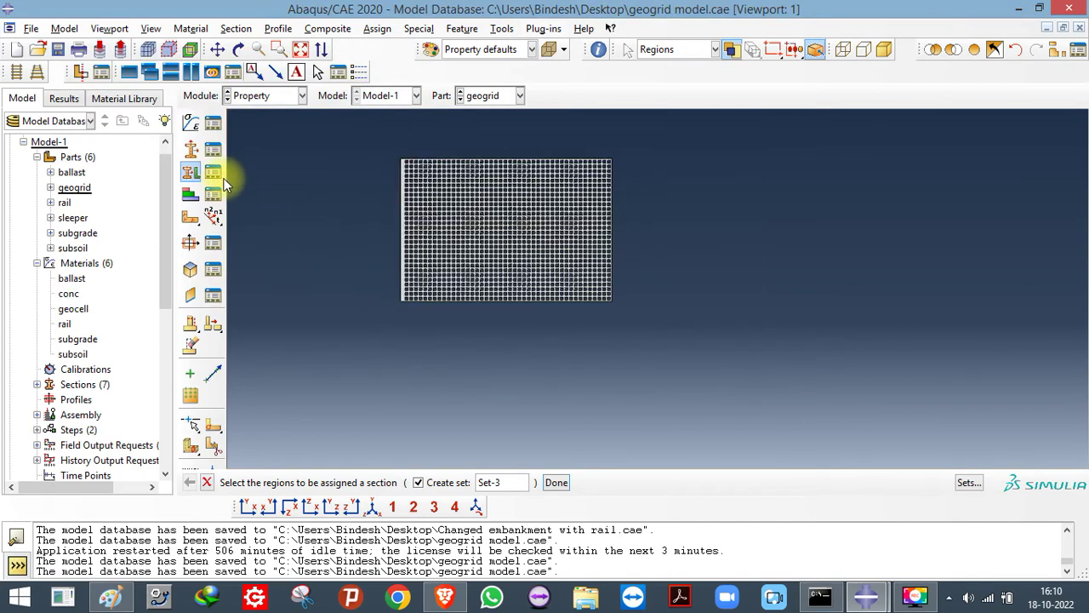
left_click(190, 171)
Display the rail part and the geogrid part in turn to compare their section assignment colouring
left_click(481, 96)
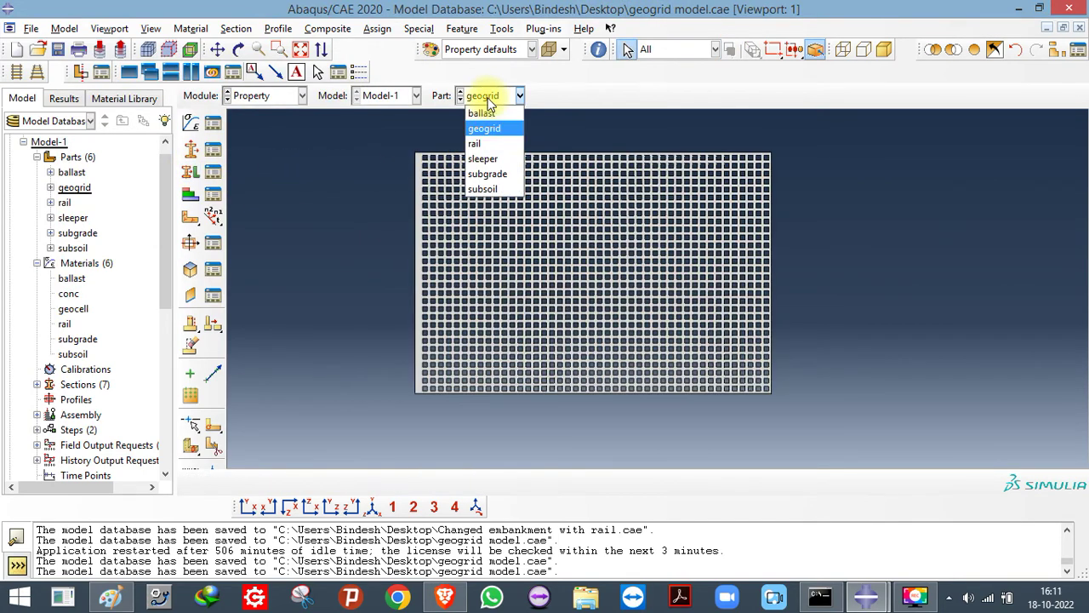
left_click(475, 139)
scroll(389, 447, "up", 5)
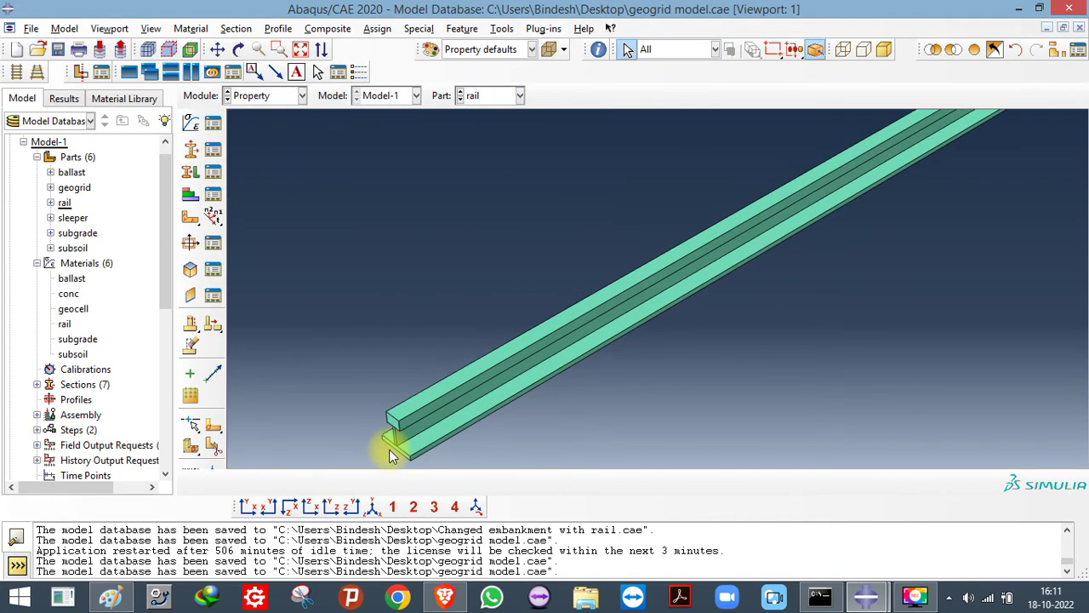
left_click(507, 96)
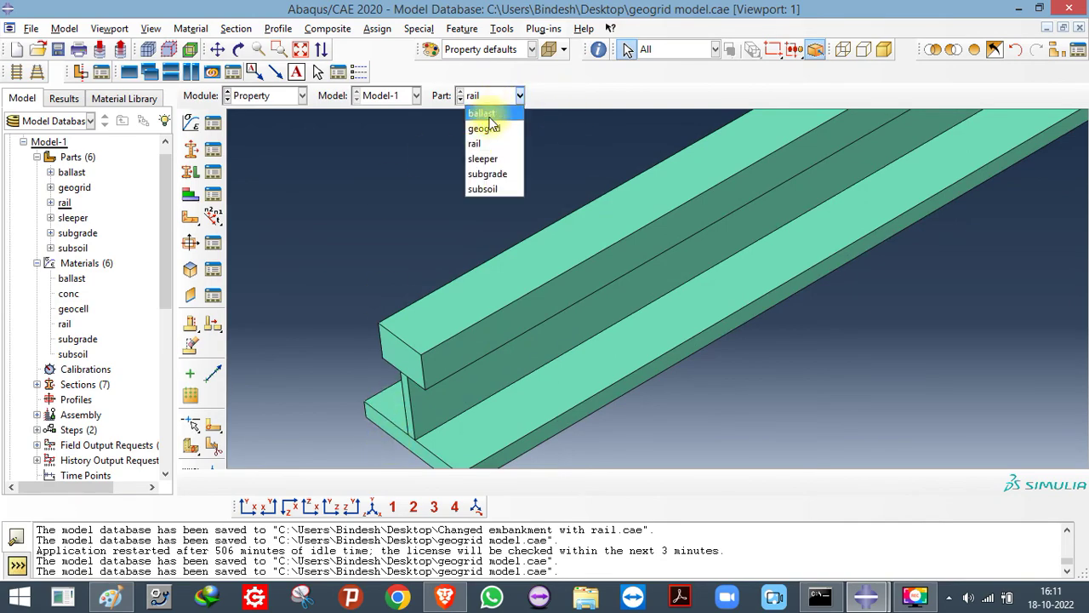
left_click(484, 127)
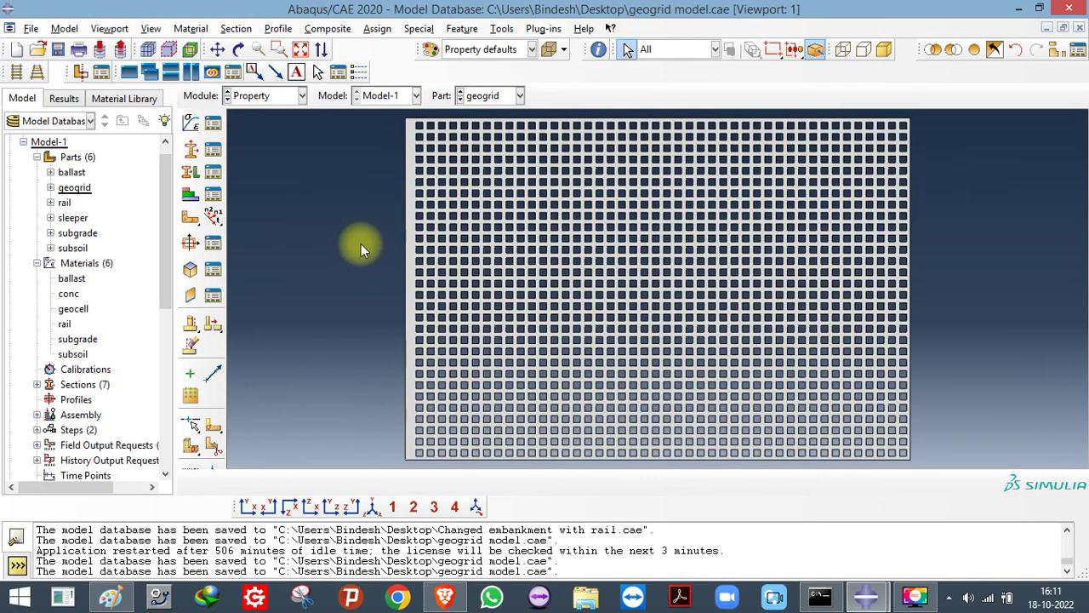
scroll(471, 237, "up", 3)
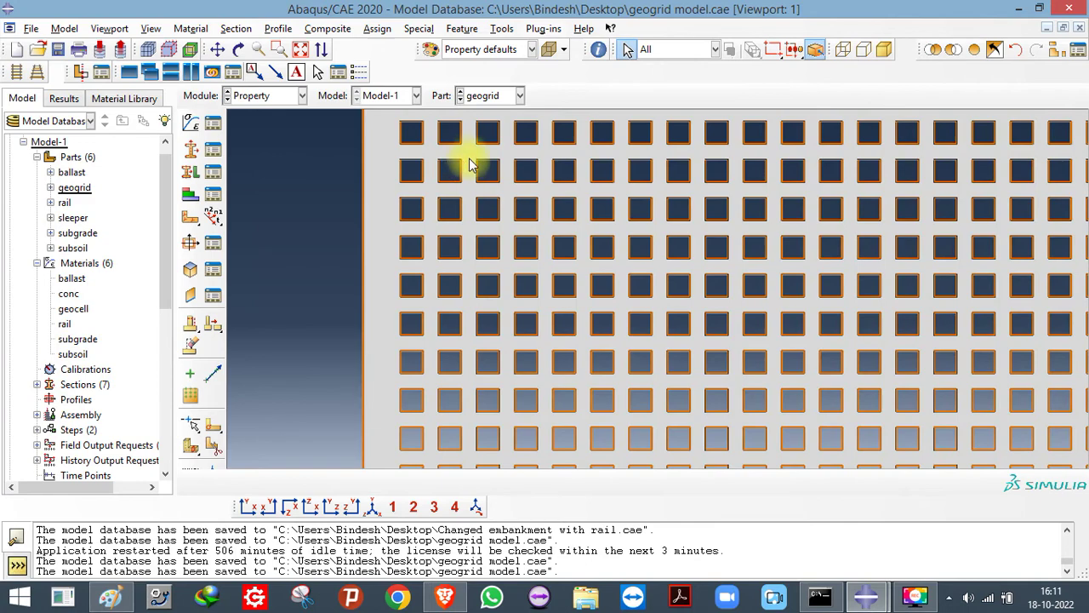
Display the ballast part, expand it in the model tree, and check its section assignments
left_click(490, 99)
left_click(481, 112)
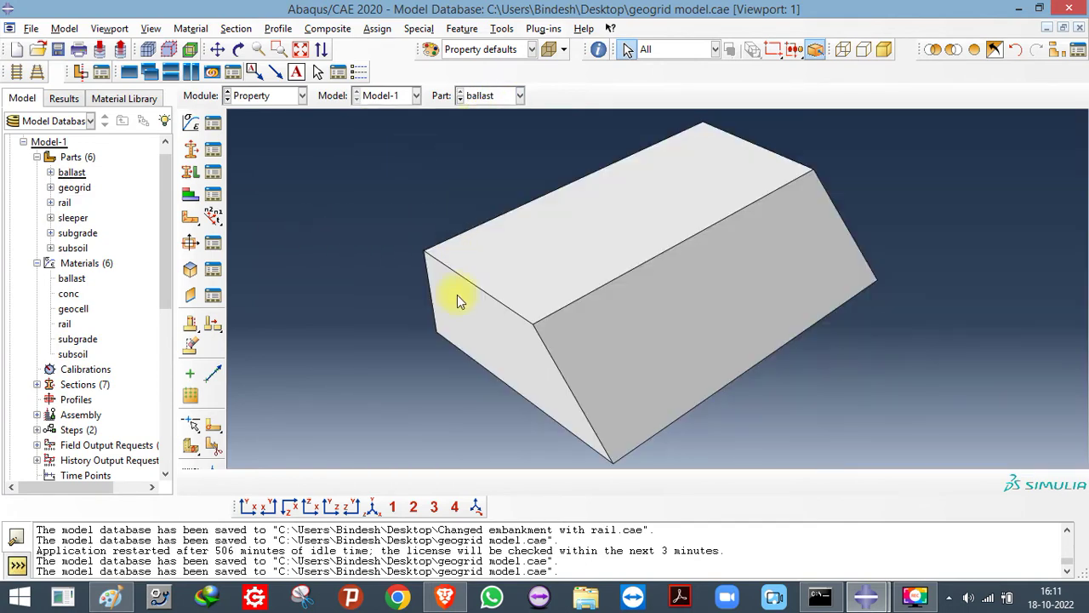
scroll(333, 230, "up", 2)
scroll(328, 230, "down", 2)
scroll(368, 222, "up", 2)
scroll(352, 218, "down", 2)
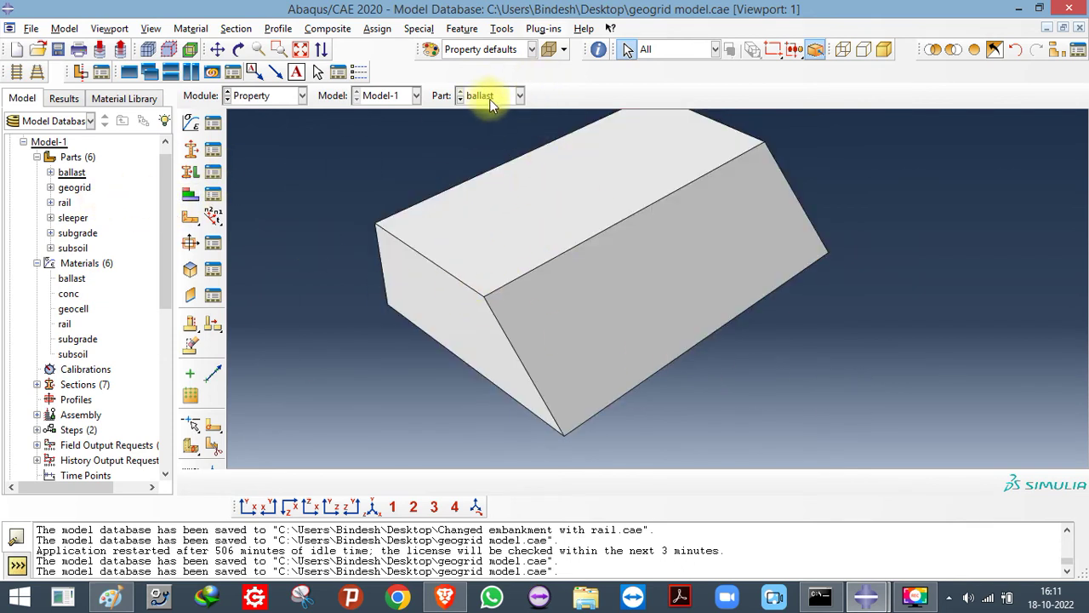
left_click(51, 173)
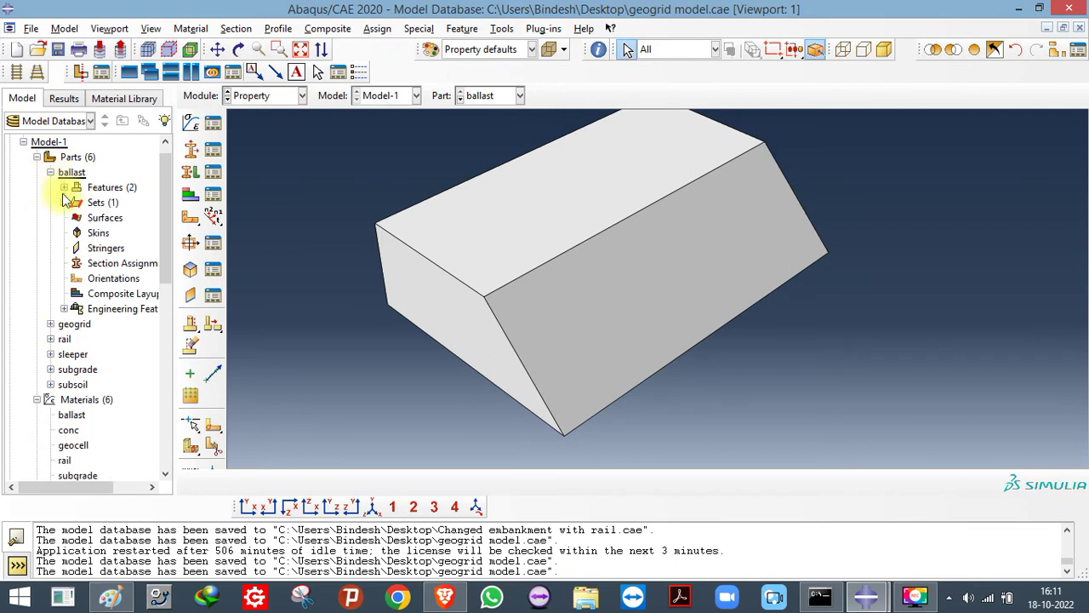
left_click(119, 263)
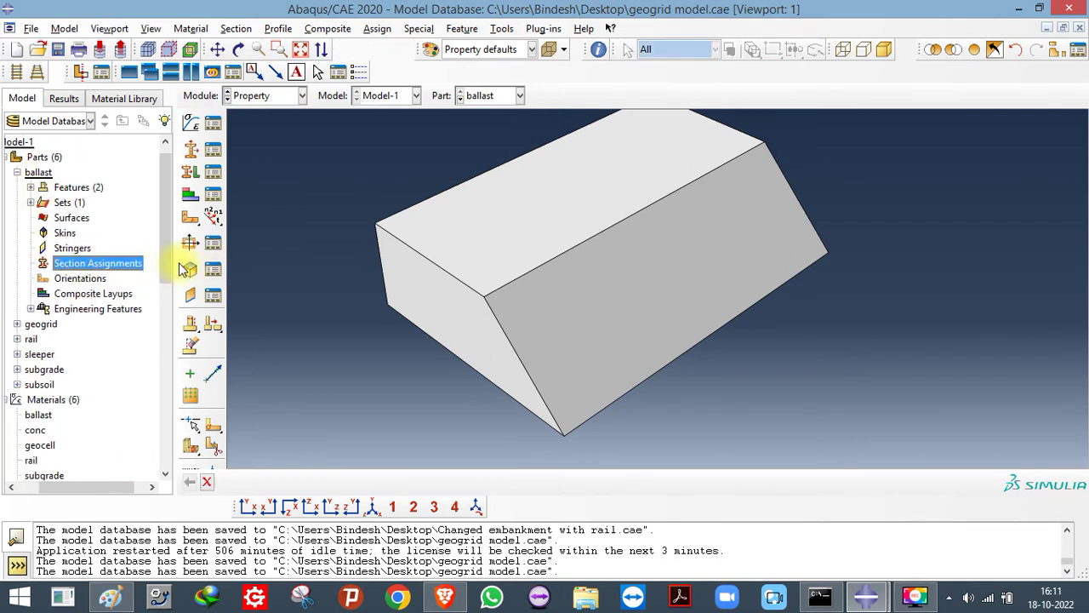
left_click_drag(174, 267, 198, 265)
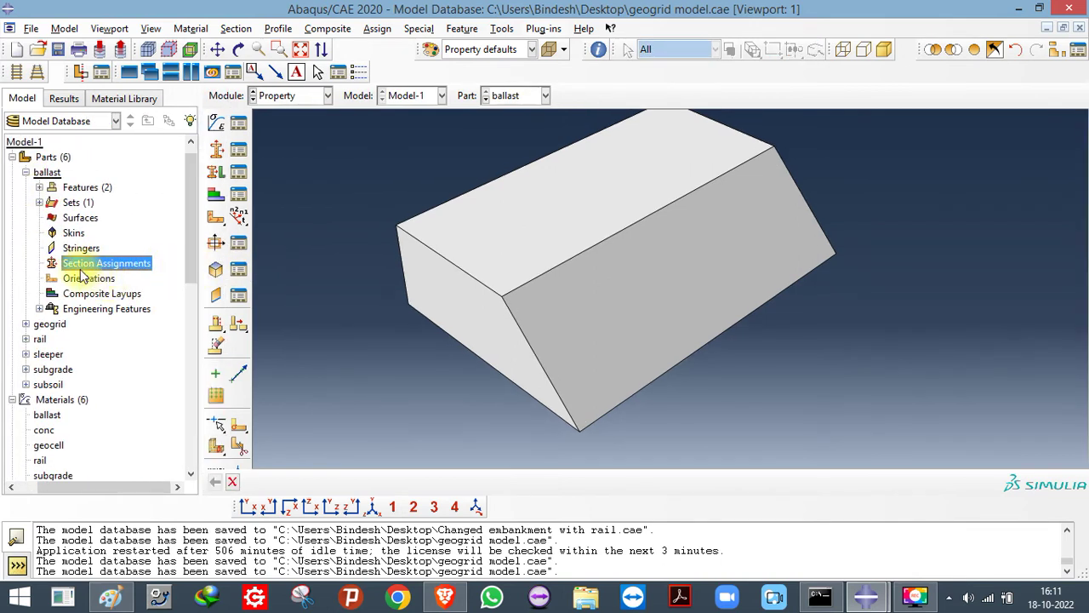
left_click(119, 279)
left_click(118, 264)
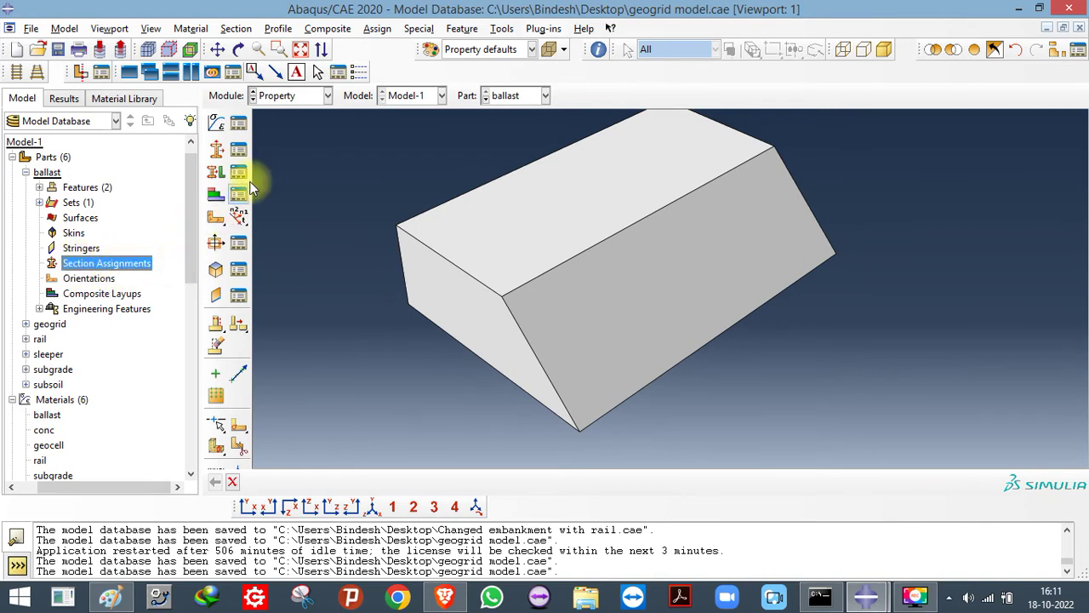
Assign the ballast section to the whole ballast part as a new set
left_click(217, 174)
scroll(360, 193, "down", 3)
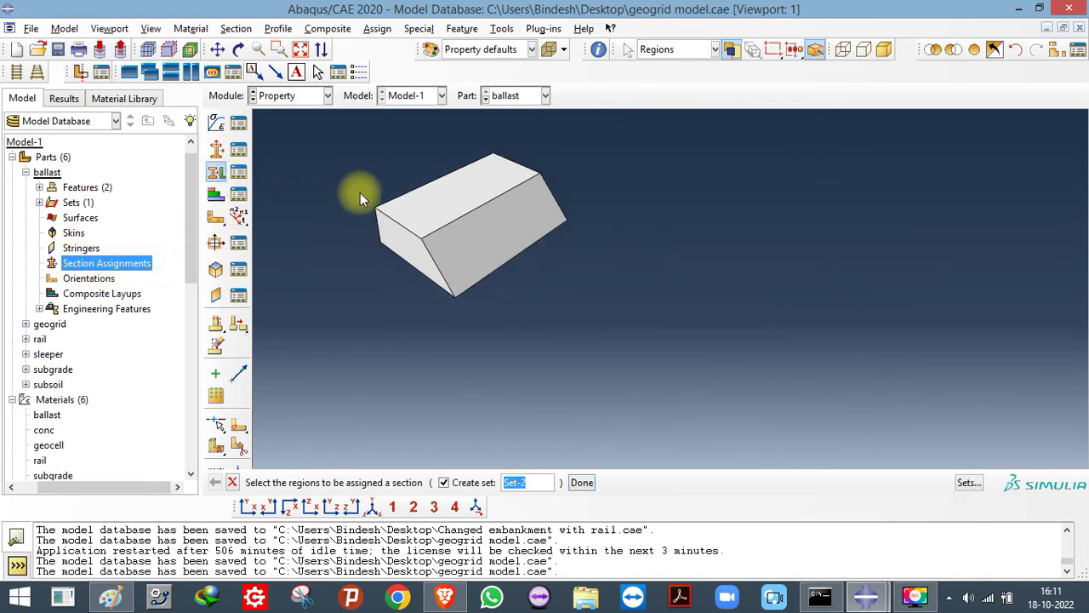
left_click_drag(341, 138, 748, 376)
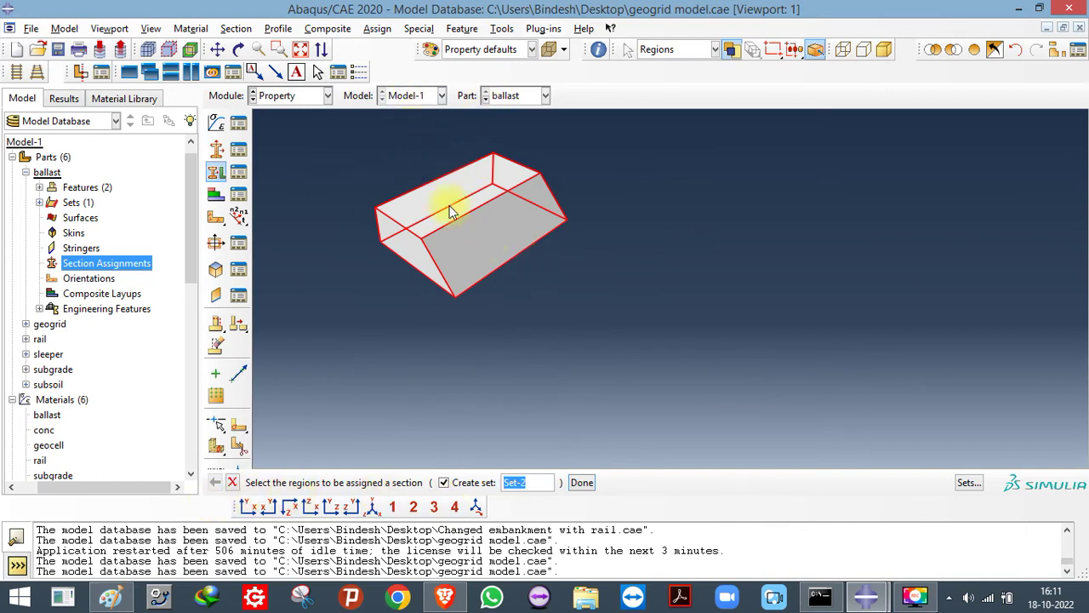
left_click(582, 482)
left_click(308, 287)
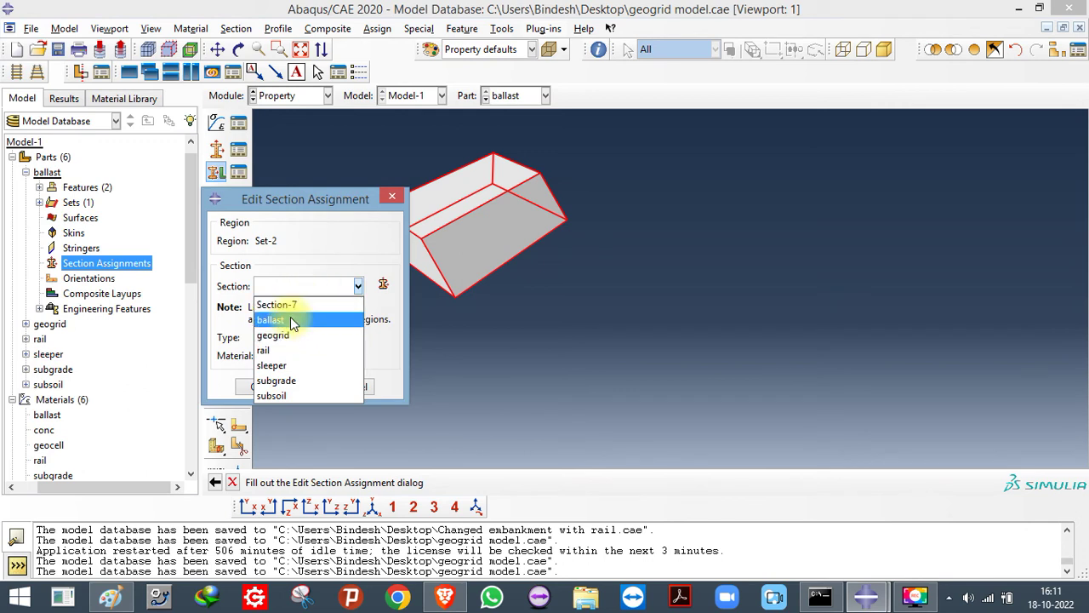
left_click(291, 320)
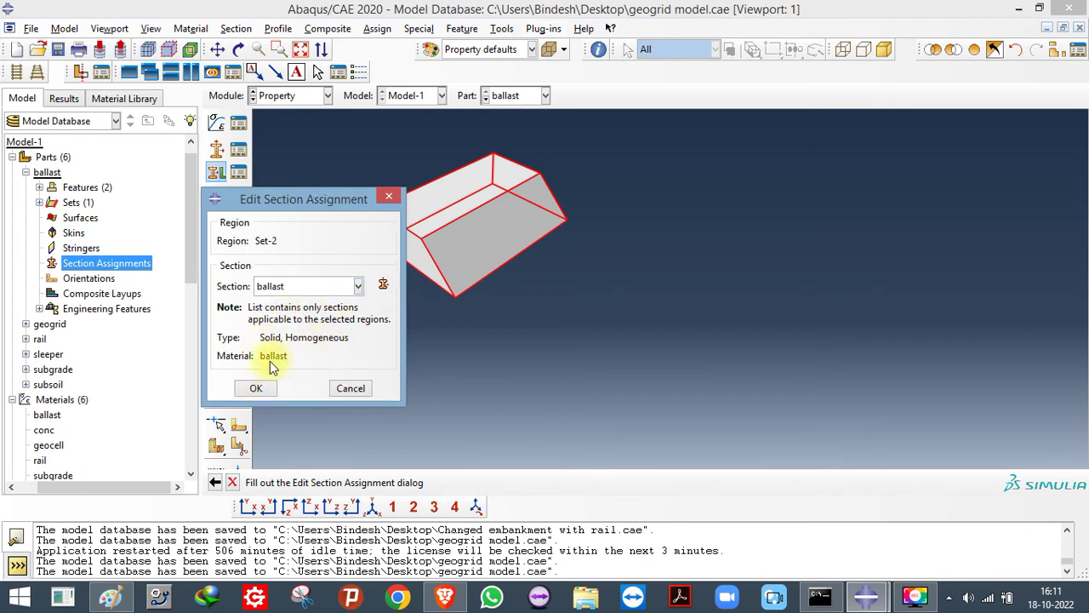
left_click(259, 391)
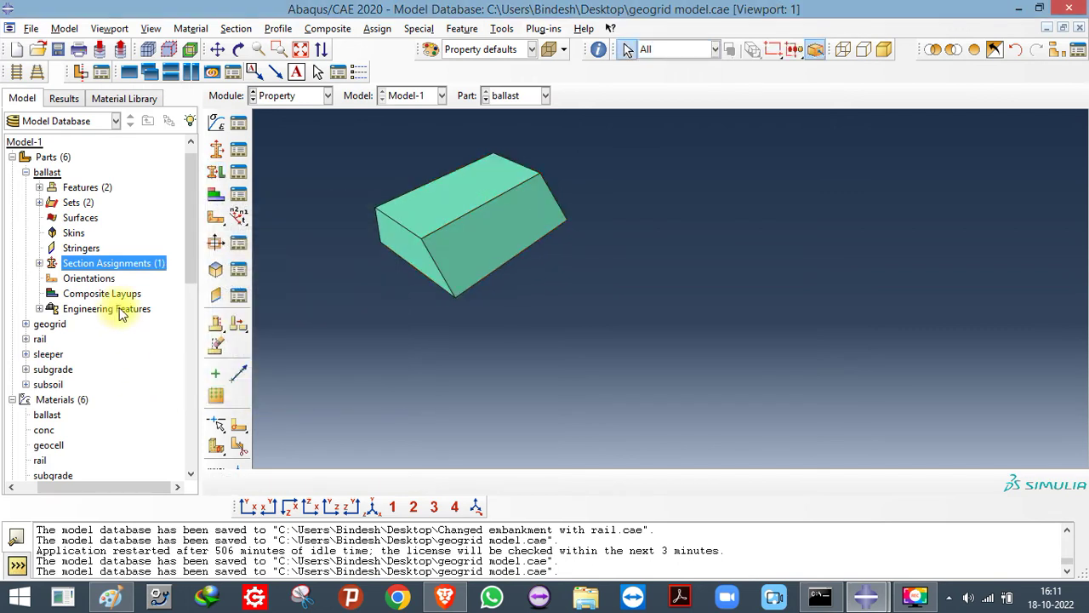
List the ballast part's section assignments and assign the ballast section a second time to the whole part
left_click(38, 264)
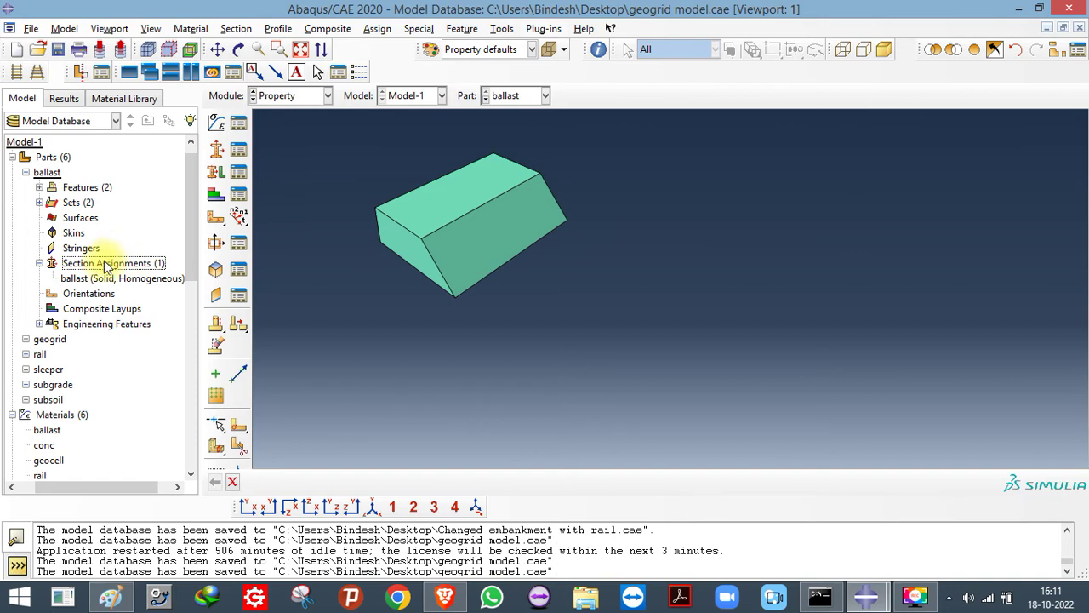
left_click(216, 171)
left_click_drag(297, 128, 905, 326)
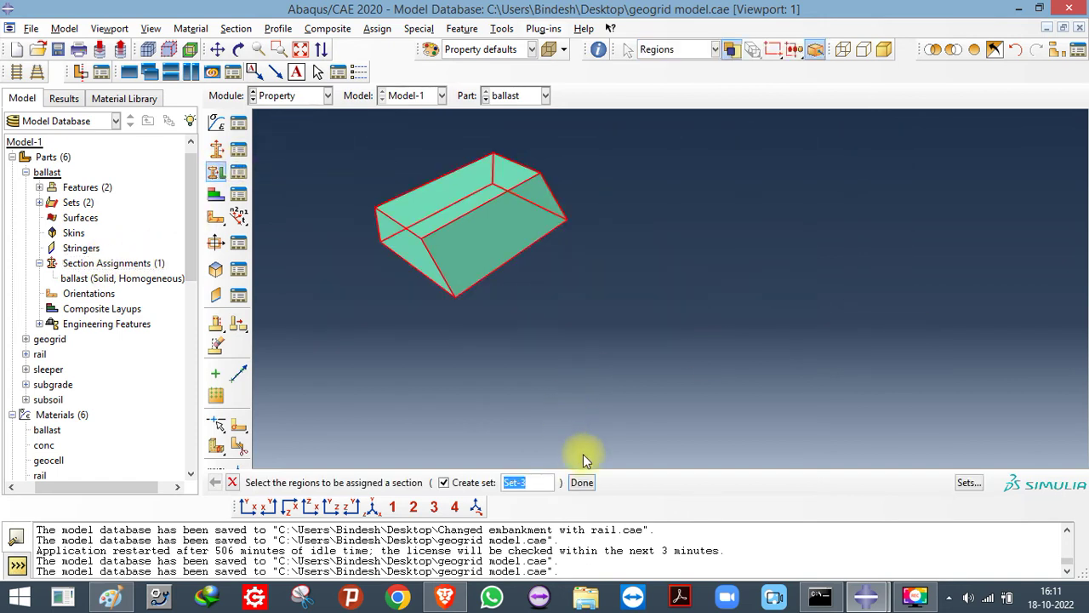
left_click(582, 482)
left_click(294, 286)
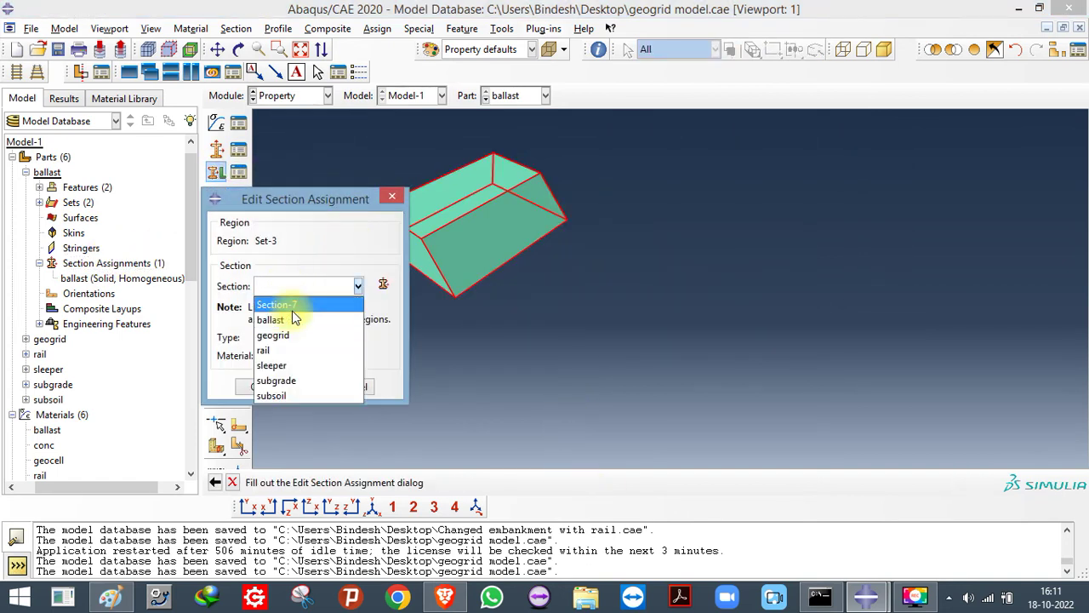
left_click(290, 319)
left_click(250, 385)
Inspect the two overlapping section assignments of the ballast part and delete the first one
left_click(90, 280)
left_click(91, 294, "shift")
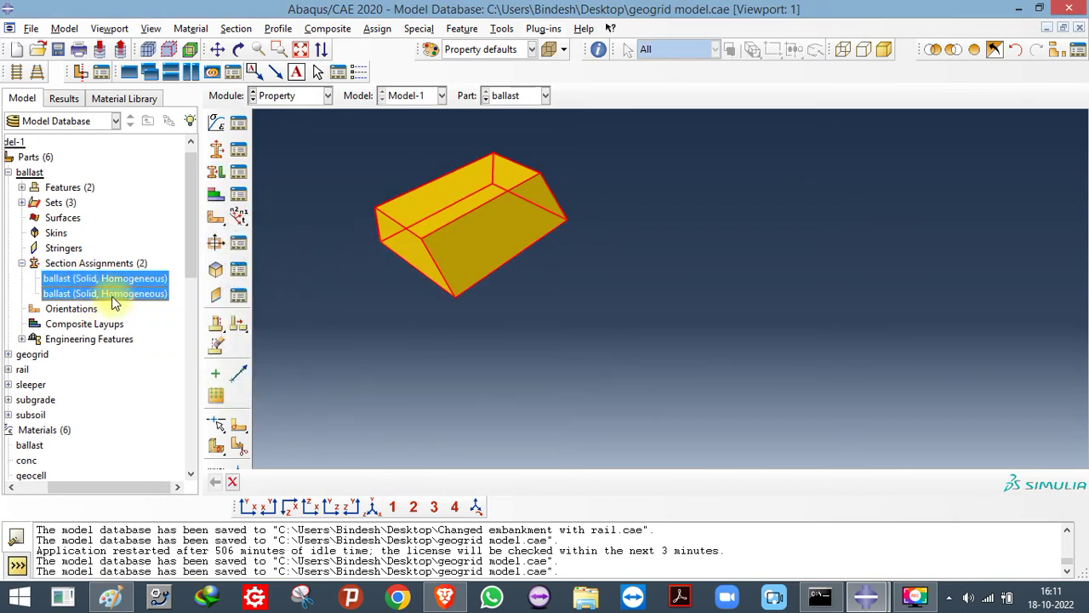
left_click(114, 293)
left_click(34, 286)
left_click(21, 263)
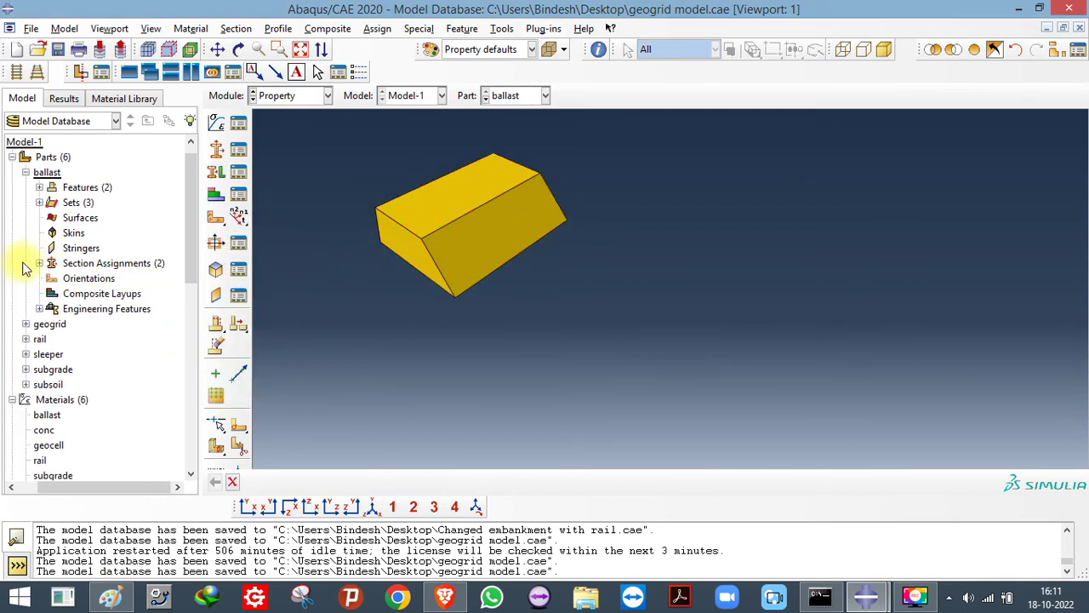
left_click(39, 263)
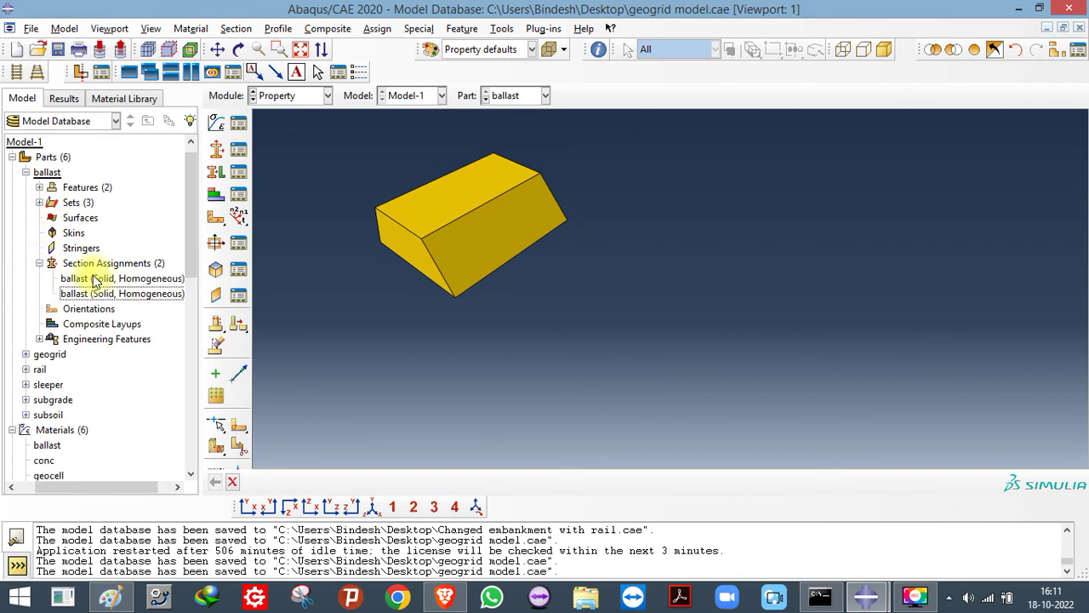
right_click(77, 281)
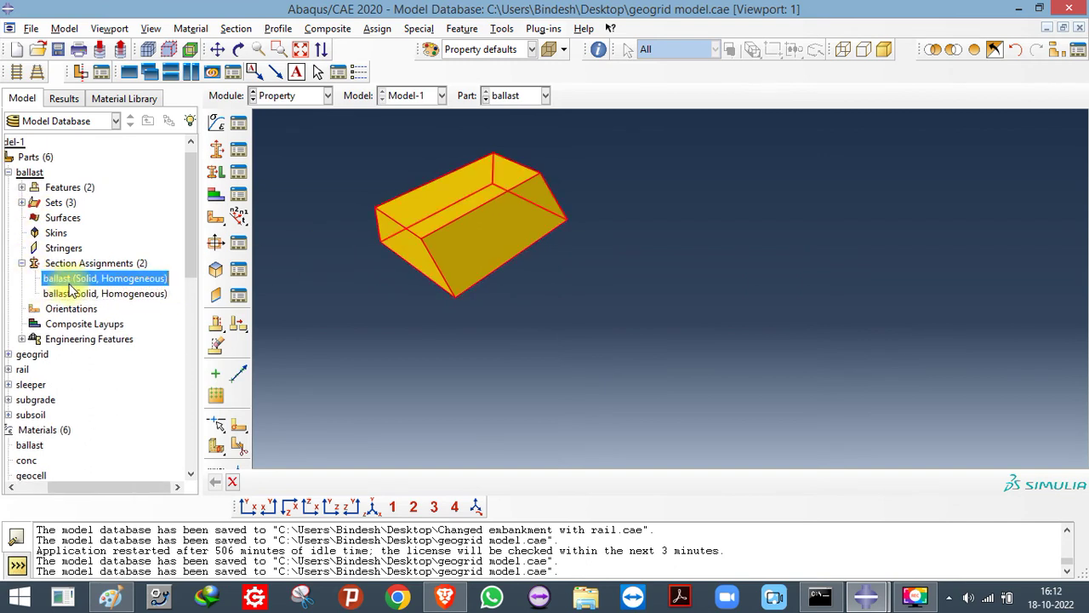
left_click(106, 326)
left_click(503, 315)
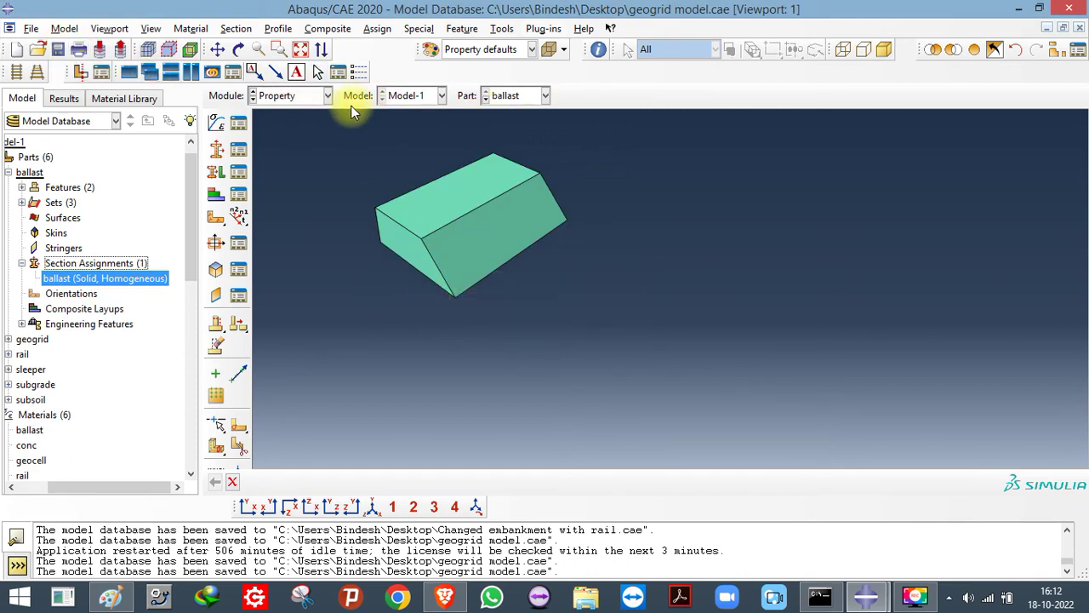
Switch to the Load module, review the model's boundary conditions in the Boundary Condition Manager, and close it
left_click(325, 96)
left_click(290, 188)
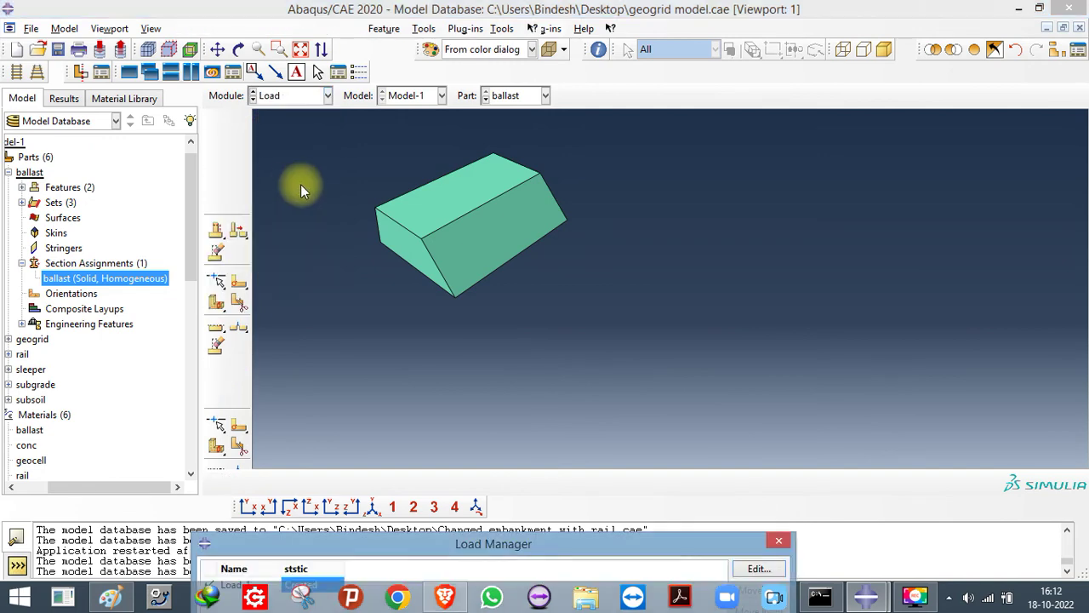
left_click(544, 318)
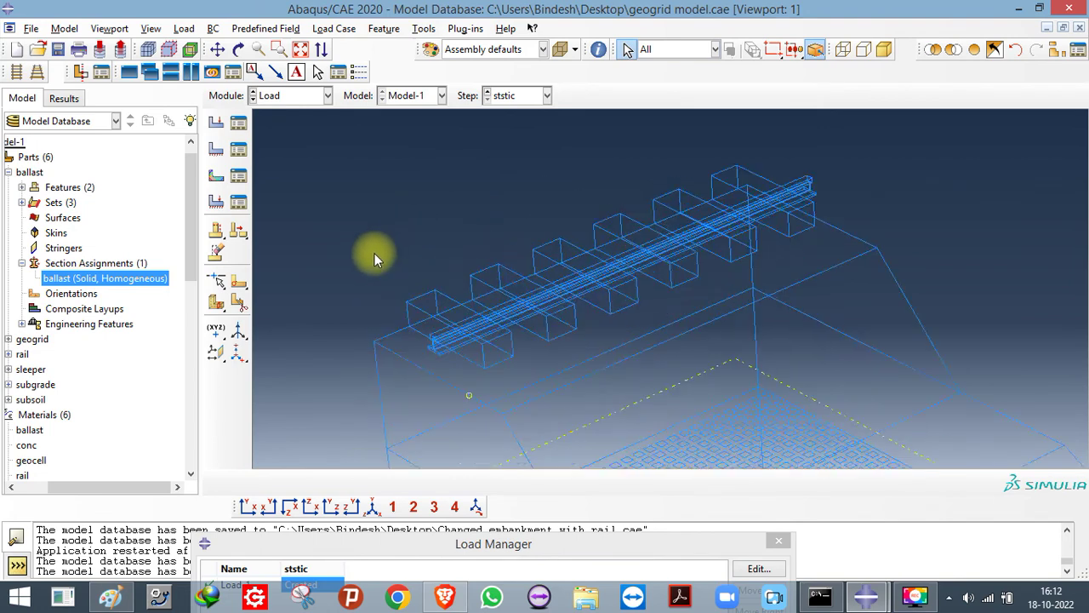
left_click(237, 153)
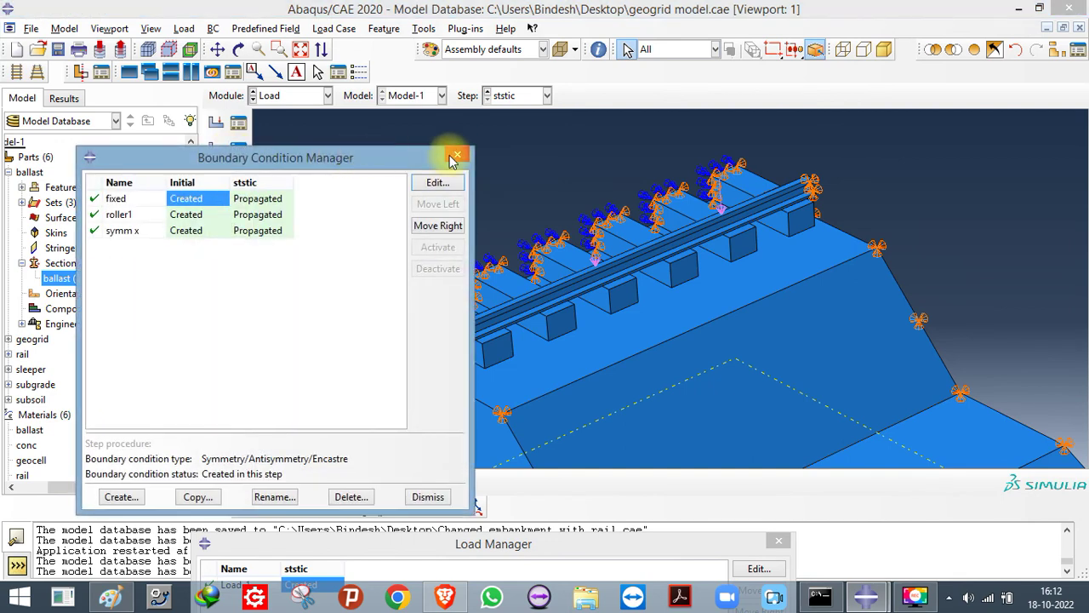
left_click(452, 158)
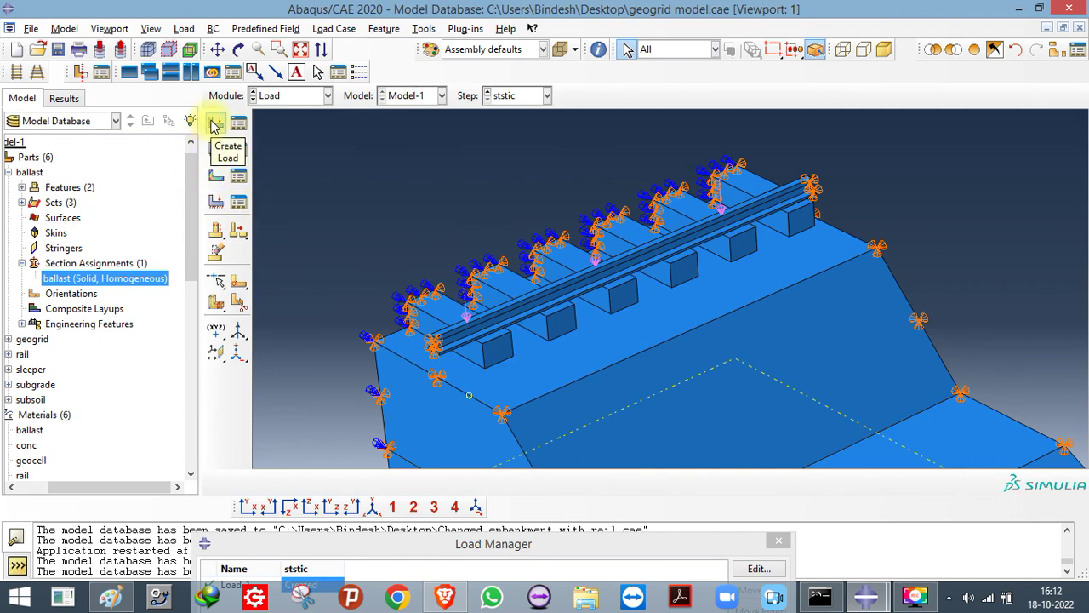
Try to create a concentrated force load in the ststic step and return to the load type selection
left_click(215, 125)
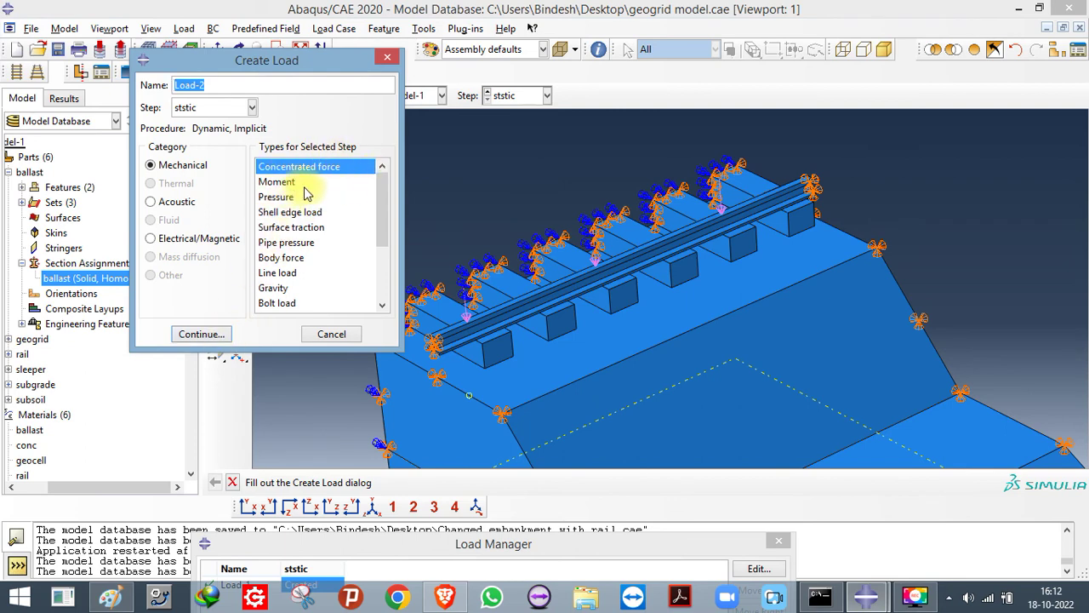
left_click(183, 334)
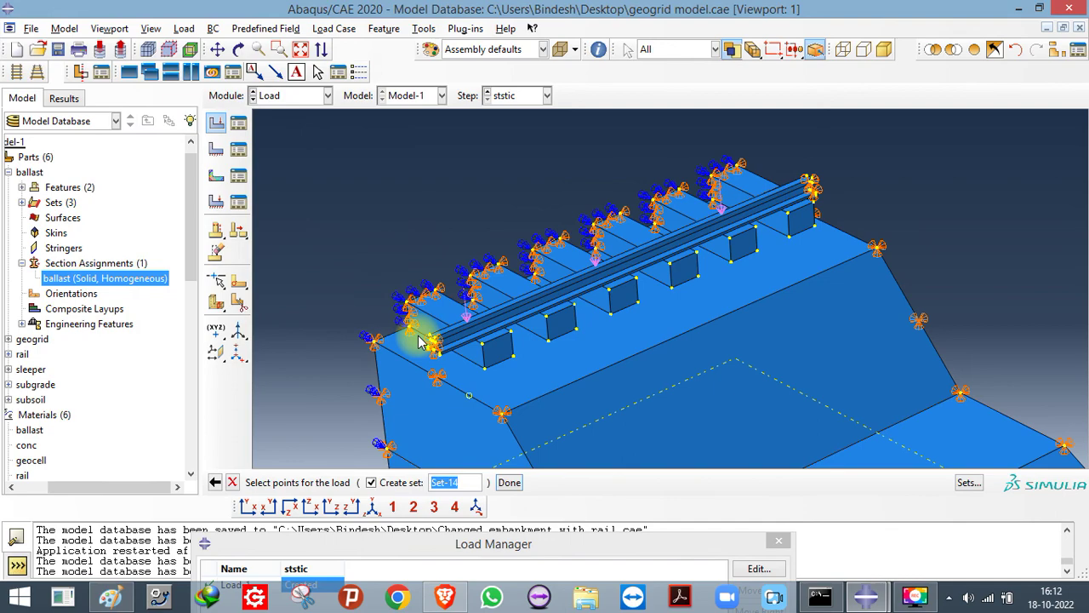
scroll(421, 340, "down", 2)
left_click(217, 484)
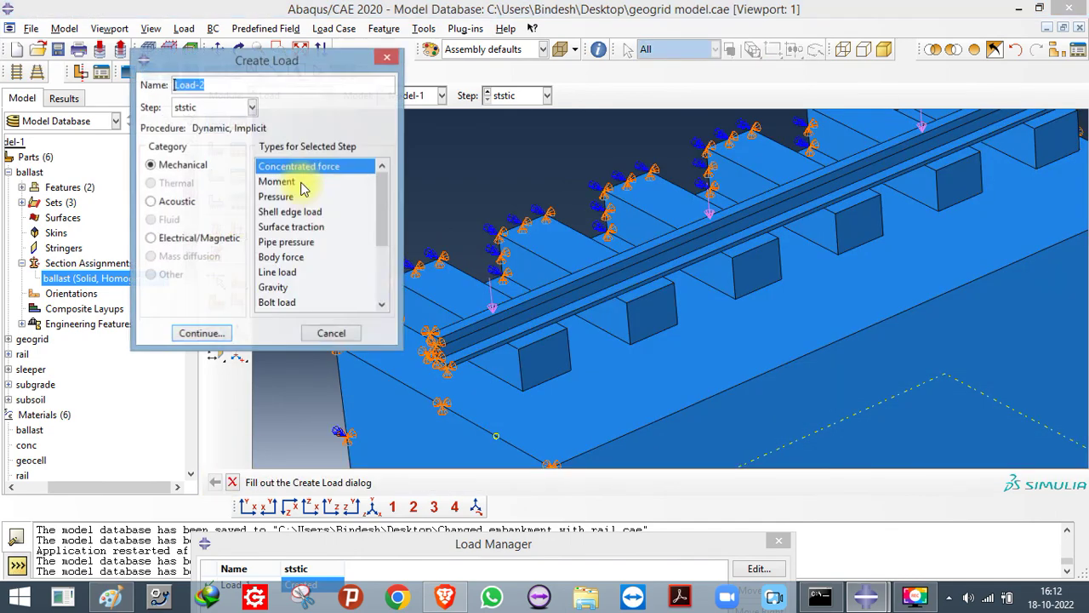
Try to create a pressure load on the rail's top surface in the ststic step and discard it
left_click(279, 197)
left_click(206, 334)
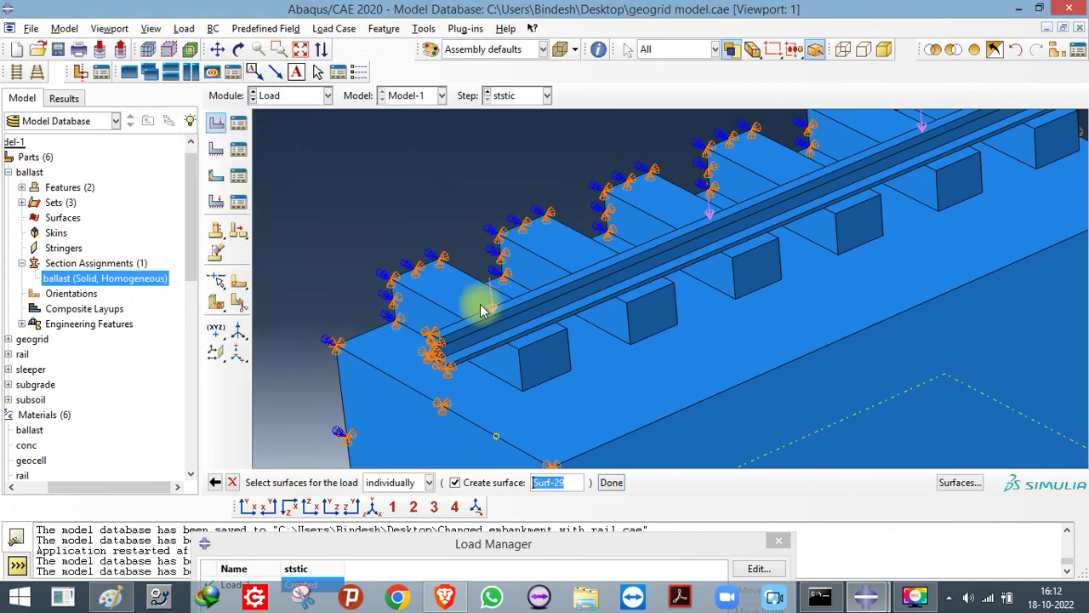
scroll(468, 310, "down", 2)
left_click(394, 363)
scroll(394, 366, "up", 3)
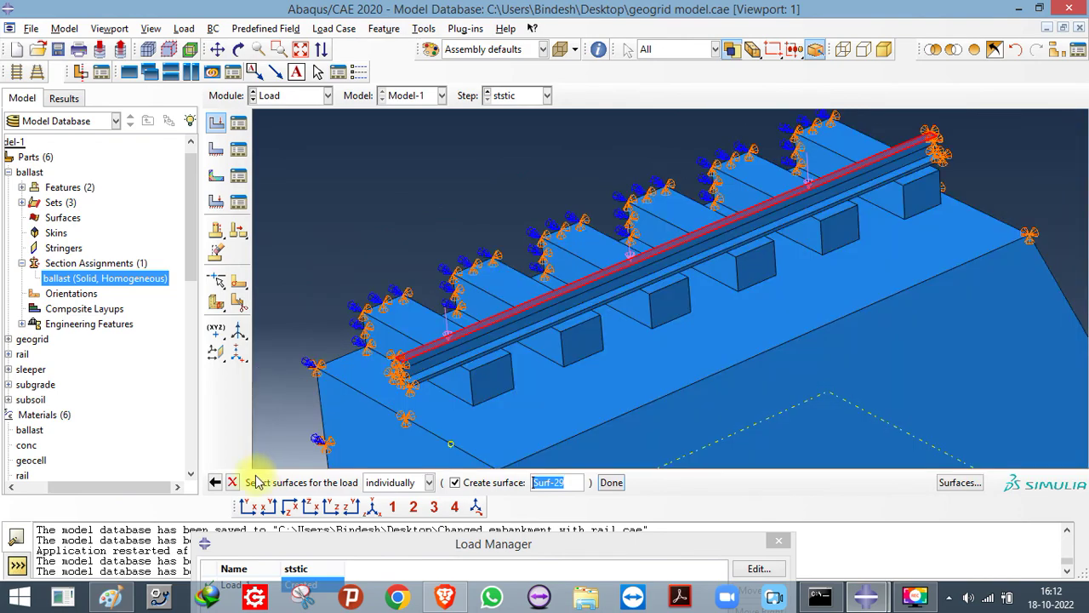
left_click(611, 483)
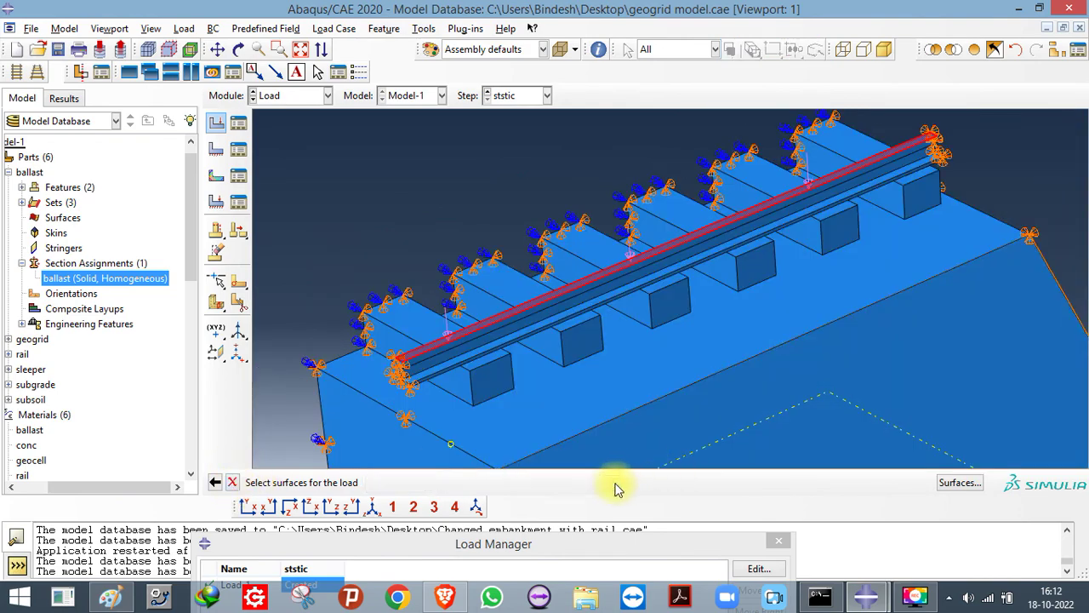
left_click(450, 323)
Reopen the Boundary Condition Manager for a brief check and close it
left_click_drag(358, 162, 51, 123, "ctrl+alt")
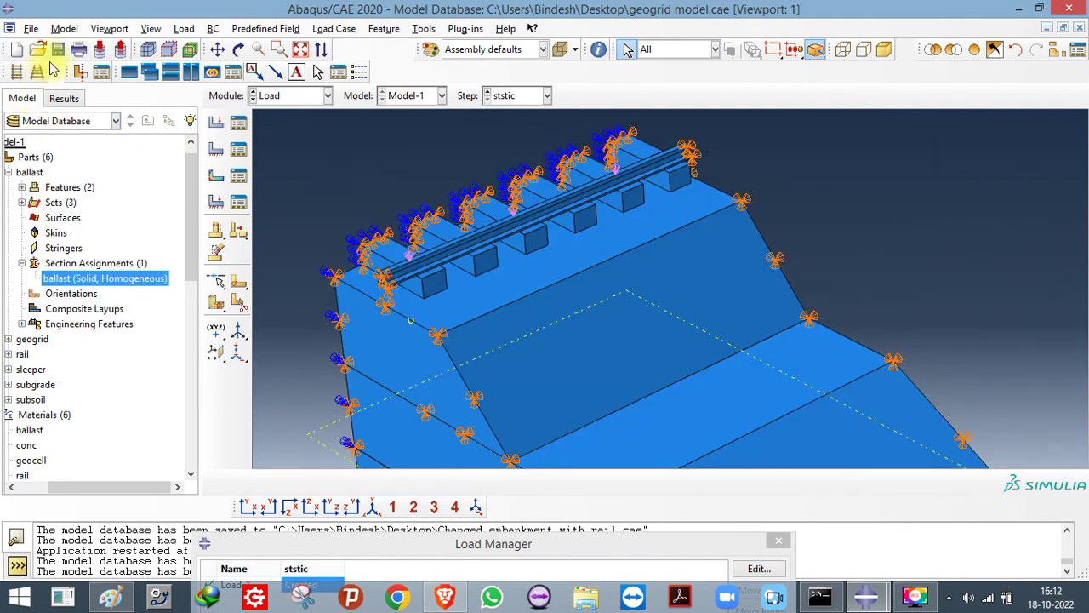
left_click(239, 149)
left_click(451, 157)
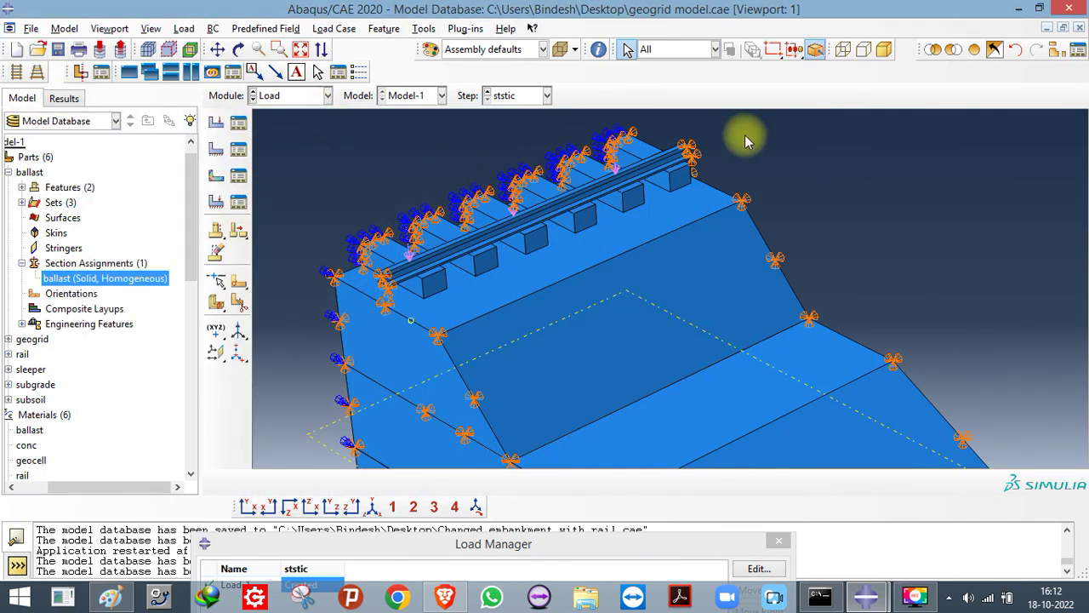